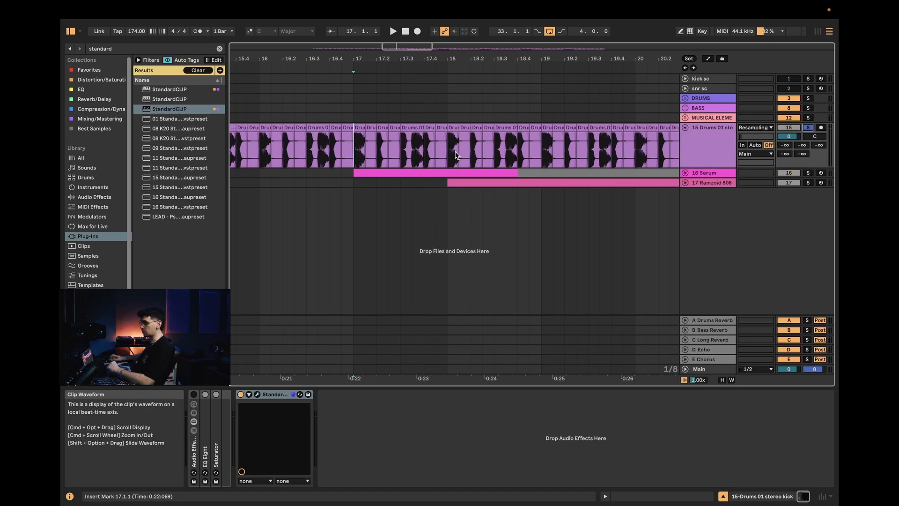
# Unfold the Serum and Ramzoid 808 tracks to examine their clips and fold both tracks again
pyautogui.scroll(-6, 456, 154)
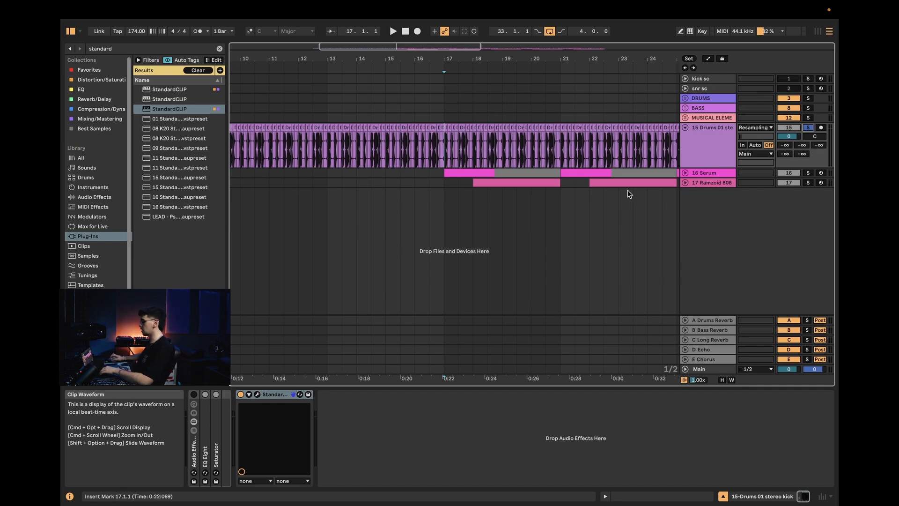
pyautogui.click(685, 173)
pyautogui.keyDown('shift'); pyautogui.click(693, 201); pyautogui.keyUp('shift')
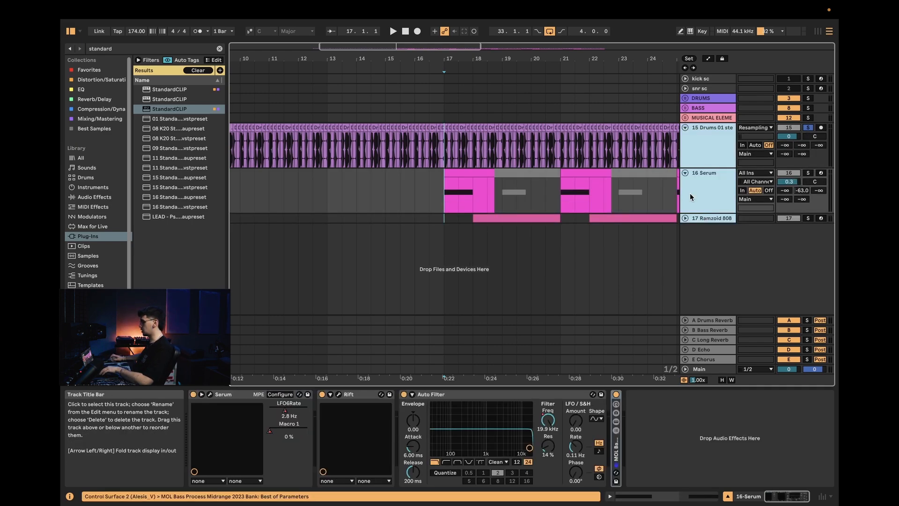
pyautogui.click(690, 196)
pyautogui.click(685, 219)
pyautogui.click(696, 230)
pyautogui.click(699, 188)
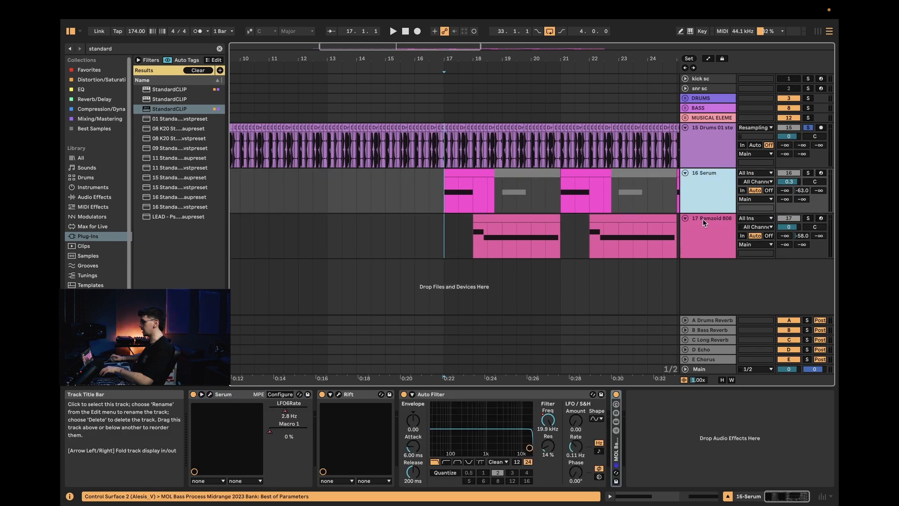
pyautogui.click(685, 173)
pyautogui.click(685, 183)
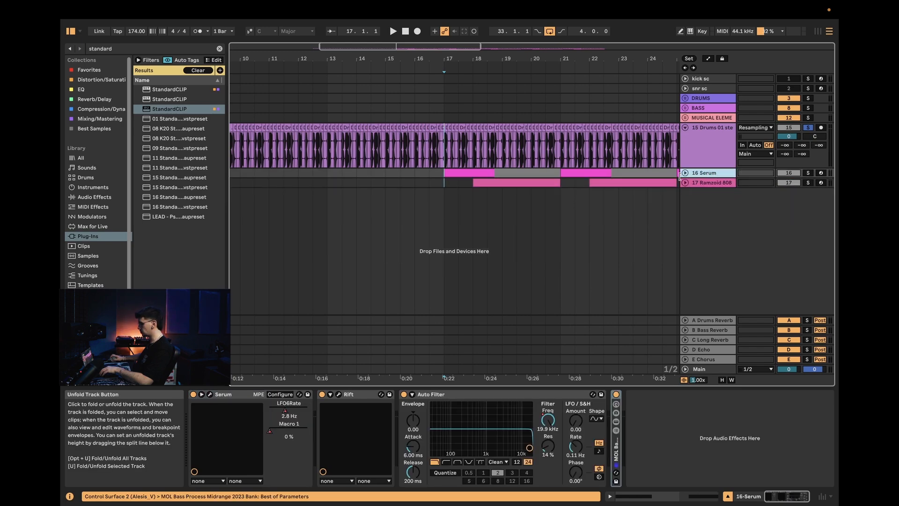
# Insert a new audio track directly below the stereo drums track
pyautogui.click(448, 155)
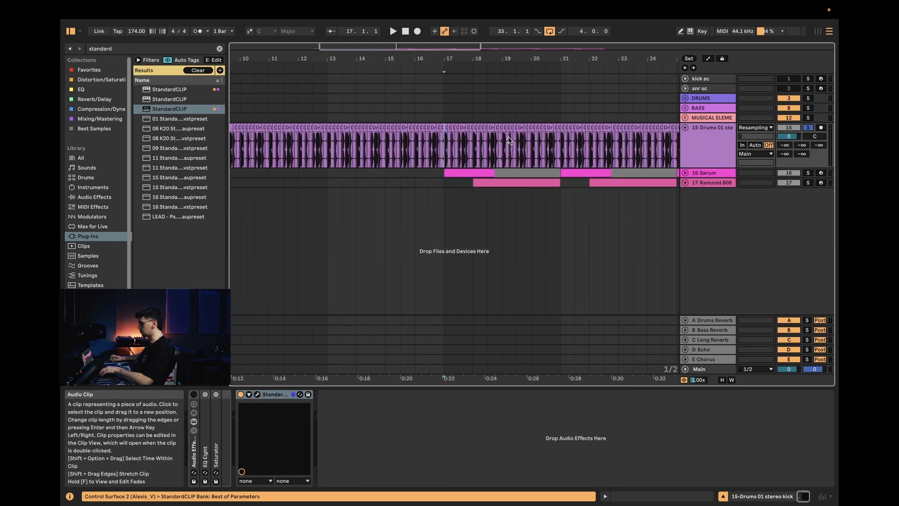
pyautogui.press('super+t')
pyautogui.scroll(10, 460, 155)
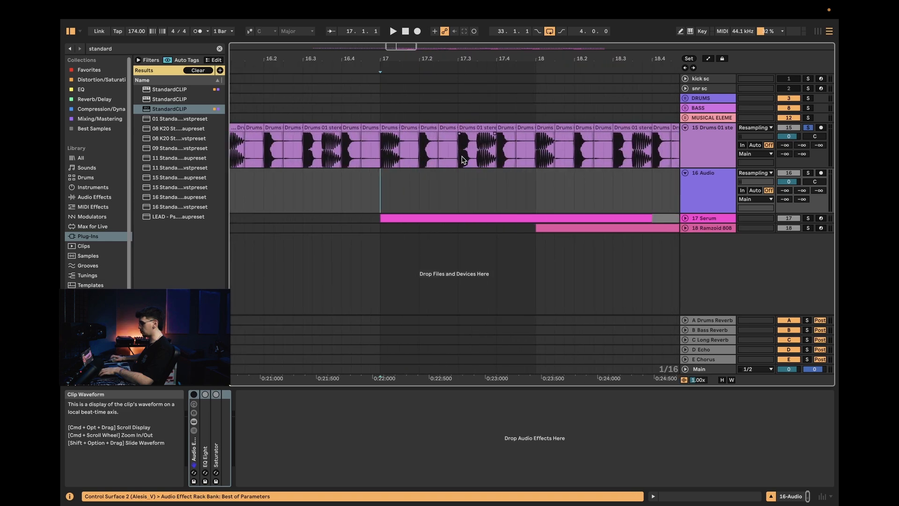
# Copy the drum clip at 17.3.3 onto the new audio track, soloing that track to audition the hit
pyautogui.click(480, 147)
pyautogui.click(487, 129)
pyautogui.click(479, 197)
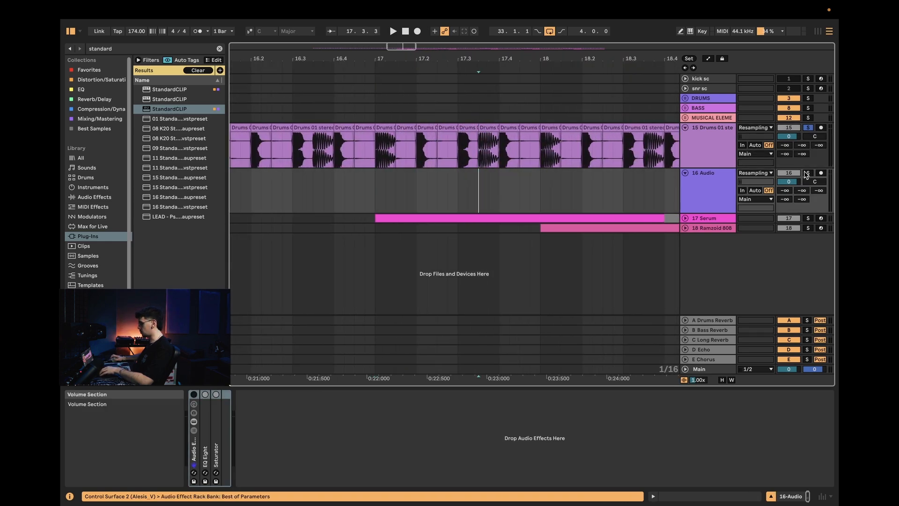
pyautogui.click(488, 128)
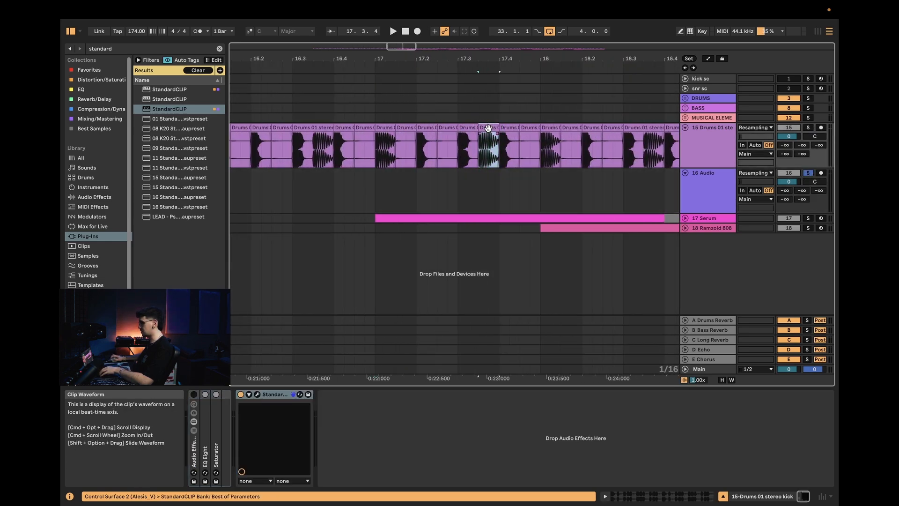
pyautogui.click(482, 188)
pyautogui.press('super+v')
pyautogui.click(482, 190)
pyautogui.click(486, 174)
pyautogui.press('space')
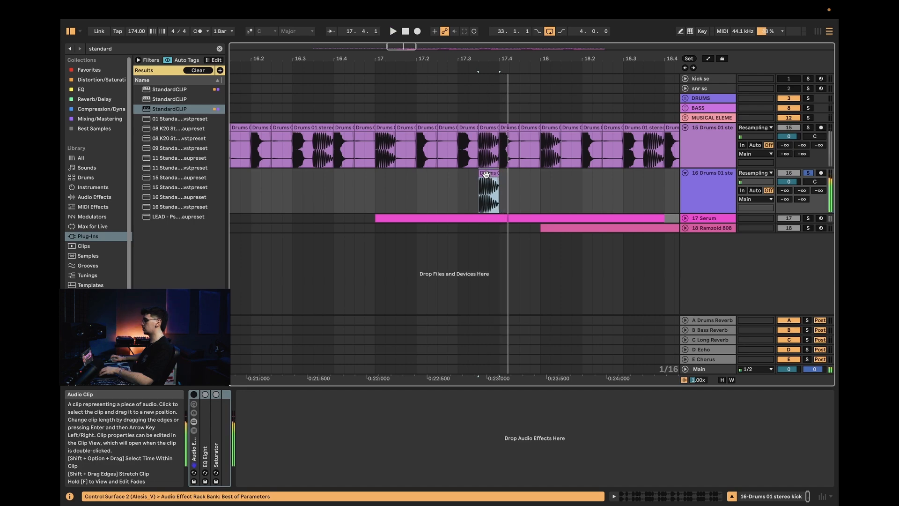
# Solo and record-arm the original drums track, track 15, and audition it
pyautogui.scroll(-4, 487, 175)
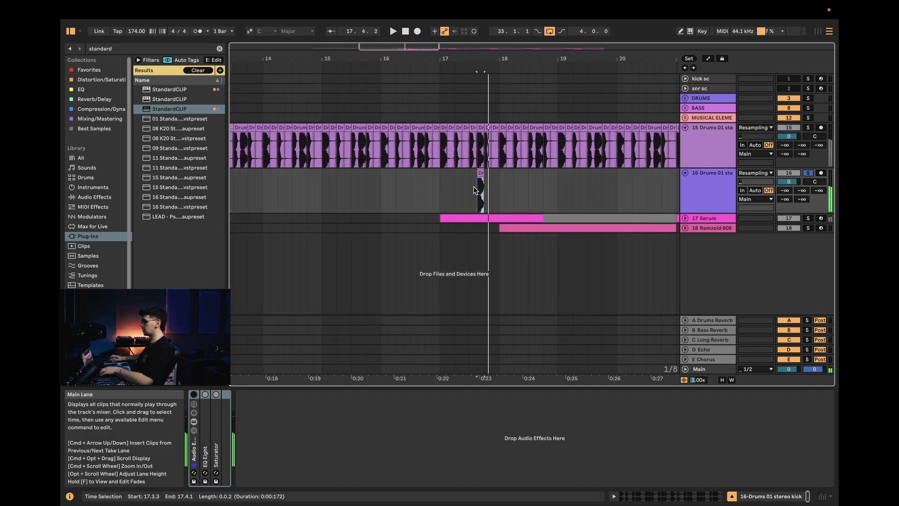
pyautogui.hscroll(-5, 478, 176)
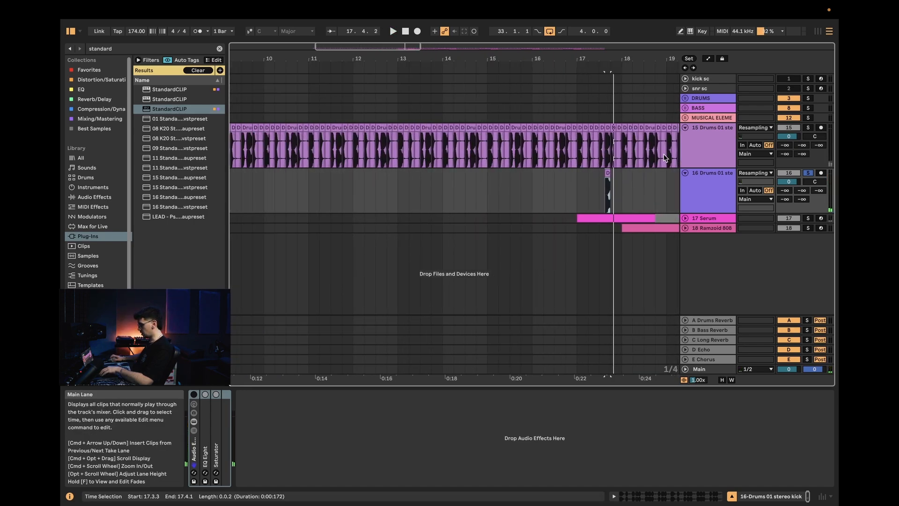
pyautogui.click(714, 135)
pyautogui.click(818, 127)
pyautogui.click(818, 127)
pyautogui.scroll(-3, 429, 151)
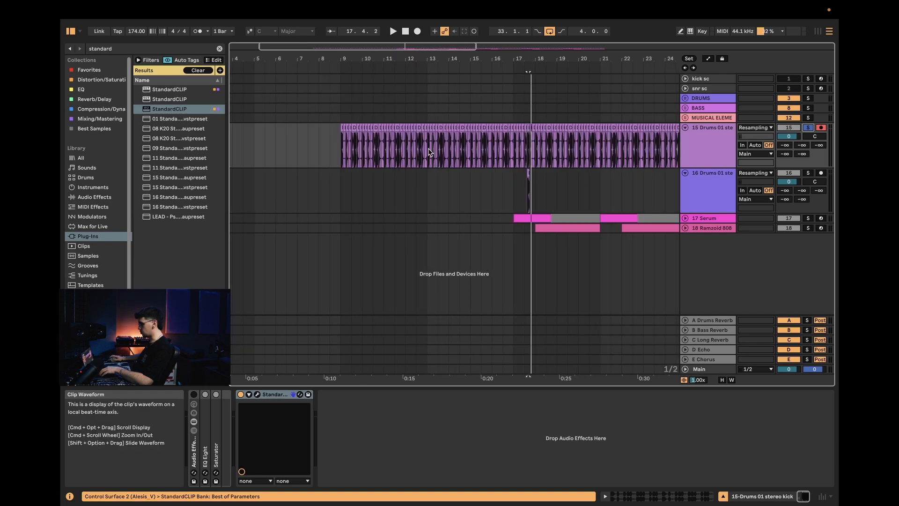
pyautogui.press('space')
# Find EQ Eight among the audio effects and insert it before StandardCLIP on the original drums track
pyautogui.press('super+f')
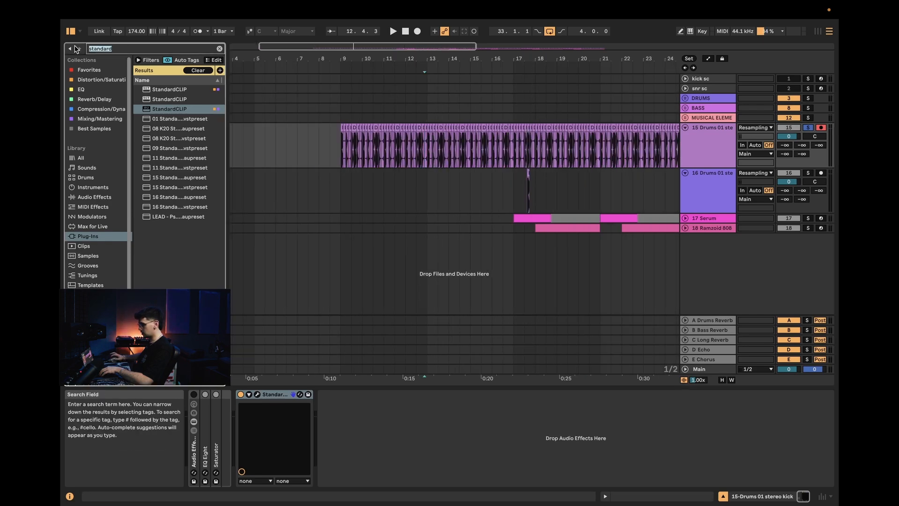
pyautogui.write('auto')
pyautogui.click(93, 197)
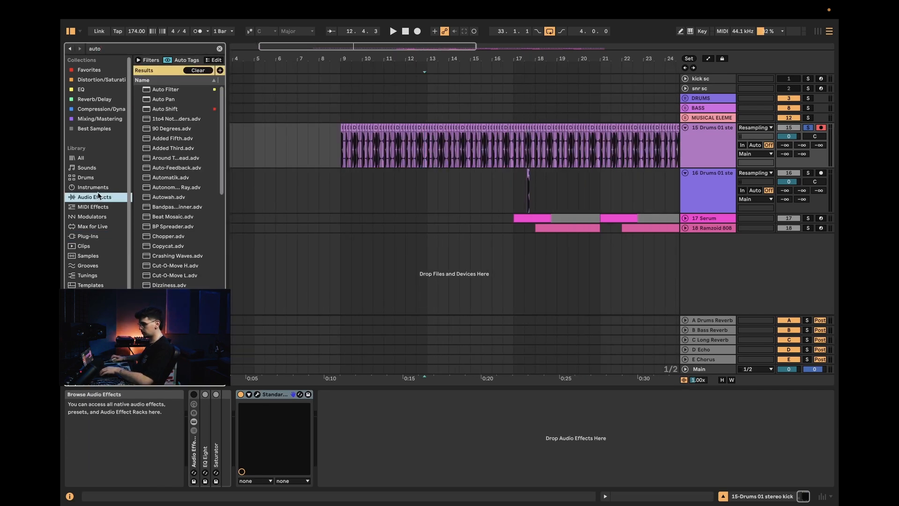
pyautogui.press('super+f')
pyautogui.write('eq')
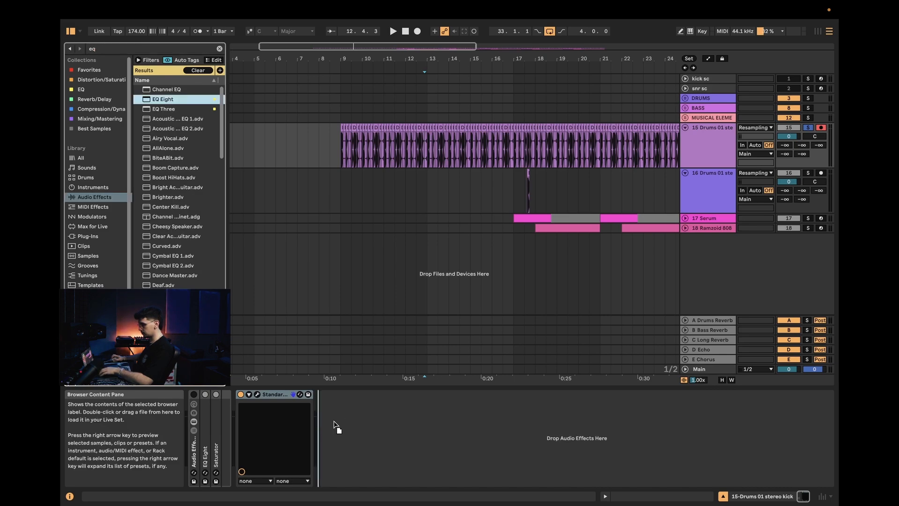
pyautogui.moveTo(334, 425); pyautogui.dragTo(253, 431)
# Make EQ Eight's band 1 a low cut at about 211 Hz
pyautogui.click(277, 473)
pyautogui.click(273, 420)
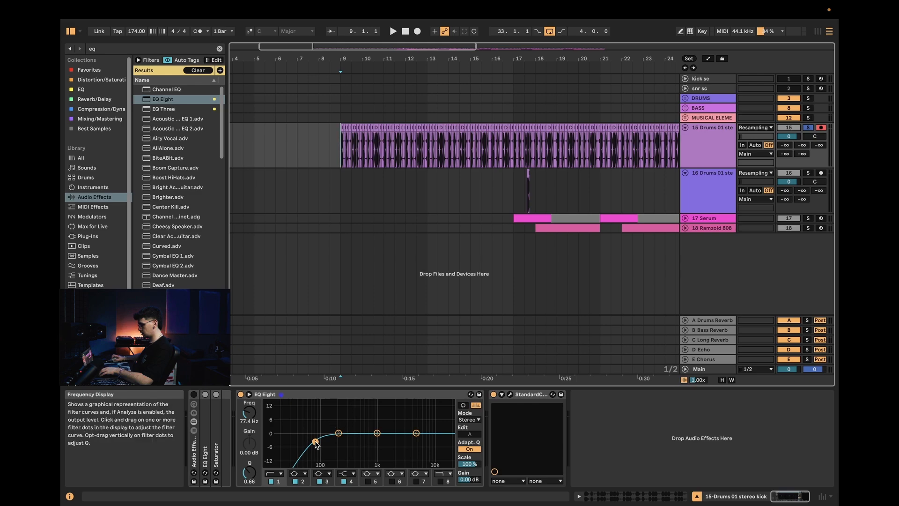
pyautogui.moveTo(316, 444); pyautogui.dragTo(341, 444)
# Automate EQ Eight's band 1 frequency in its own lane, curving from 299 Hz at bar 9 down to the minimum at bar 13
pyautogui.press('a')
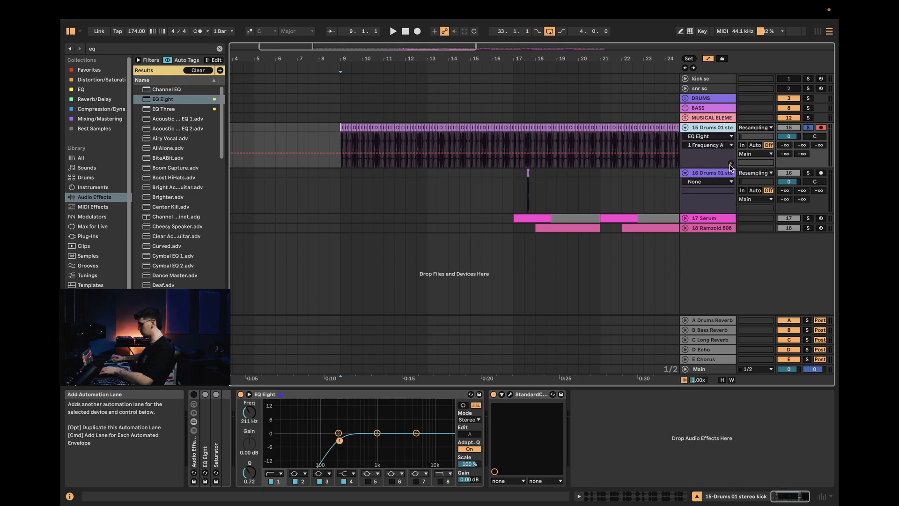
pyautogui.moveTo(343, 189); pyautogui.dragTo(343, 187)
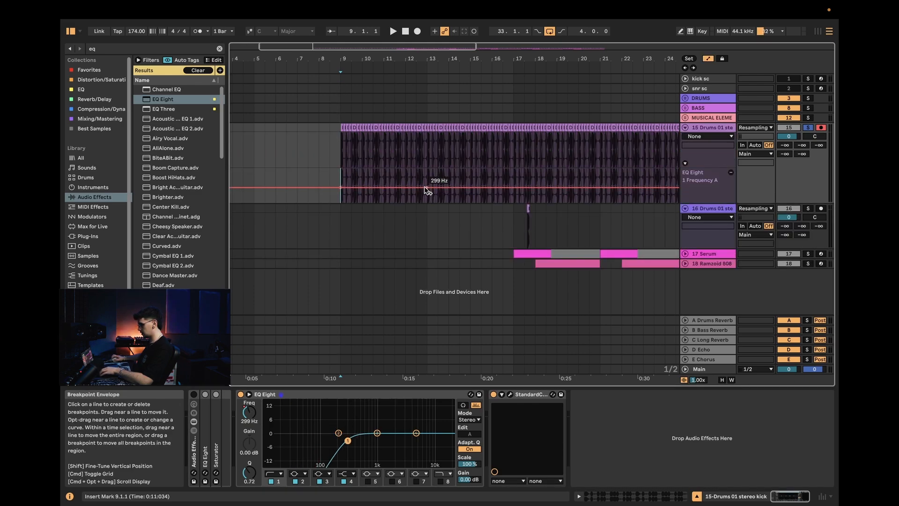
pyautogui.moveTo(427, 188)
pyautogui.mouseDown()
pyautogui.moveTo(429, 202)
pyautogui.moveTo(384, 192)
pyautogui.mouseUp()
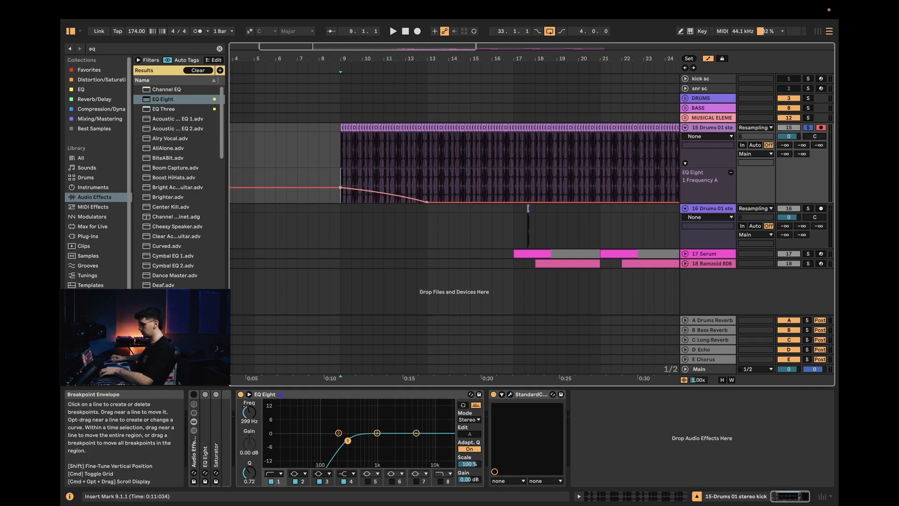
# Lower EQ Eight's band 4 high shelf to -6.82 dB at 3.75 kHz and add an automation lane for its gain
pyautogui.moveTo(417, 433); pyautogui.dragTo(417, 434)
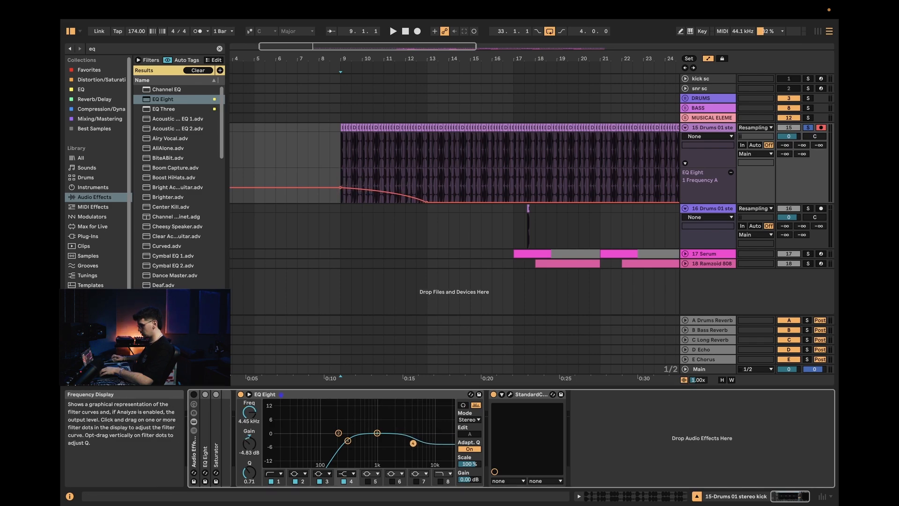
pyautogui.click(251, 442)
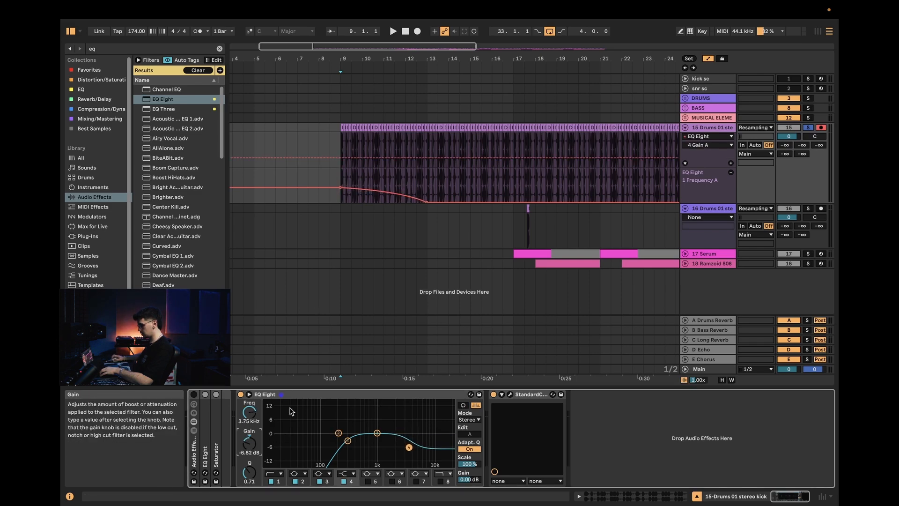
pyautogui.click(731, 164)
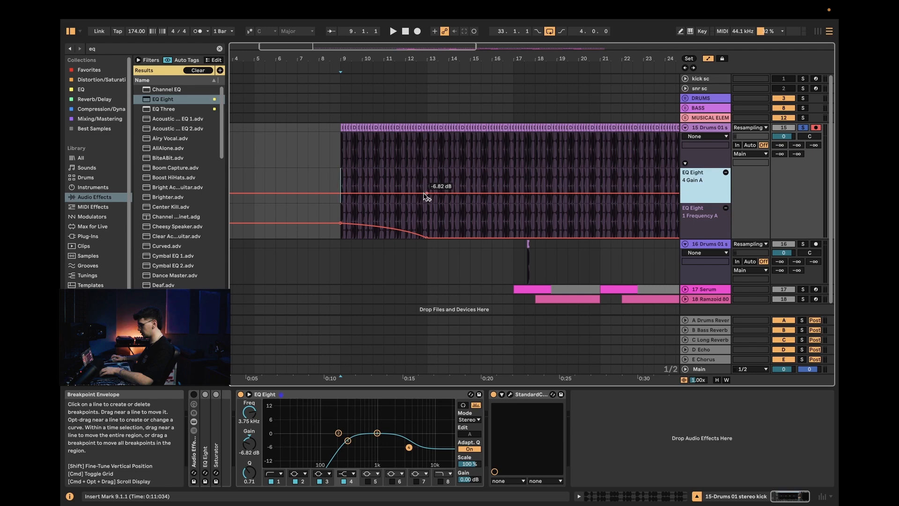
# Automate the band 4 gain to rise from about -6.4 dB at bar 9 to 0 dB at bar 13
pyautogui.moveTo(423, 193); pyautogui.dragTo(427, 185)
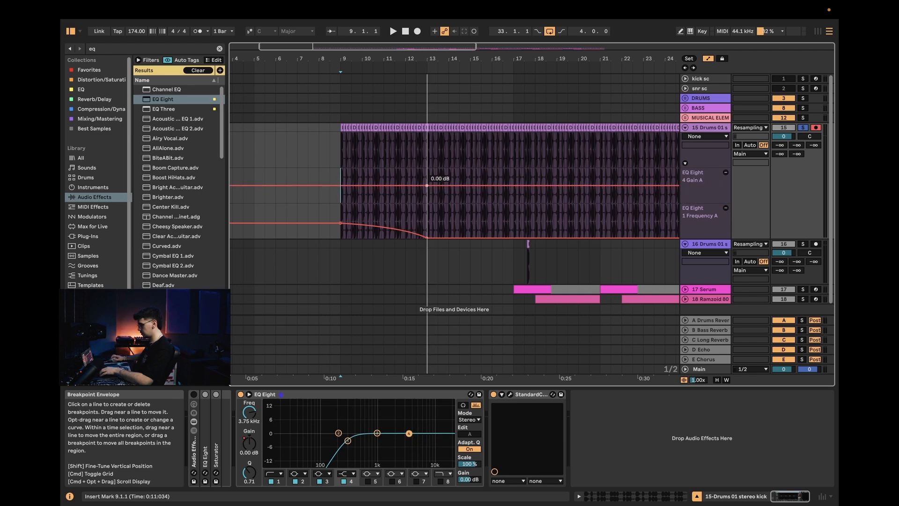
pyautogui.moveTo(333, 186); pyautogui.dragTo(334, 189)
pyautogui.click(342, 179)
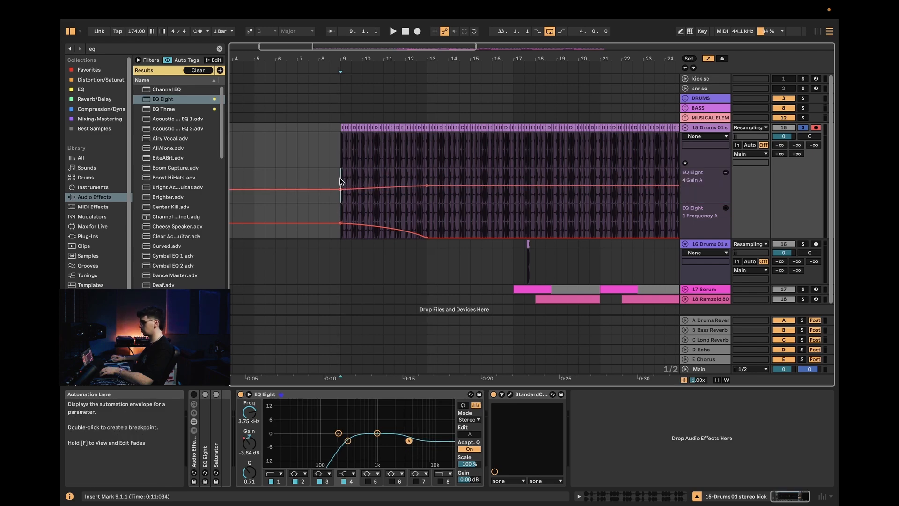
# Audition the automated drum build and set EQ Eight's band 4 frequency to 1.69 kHz
pyautogui.press('space')
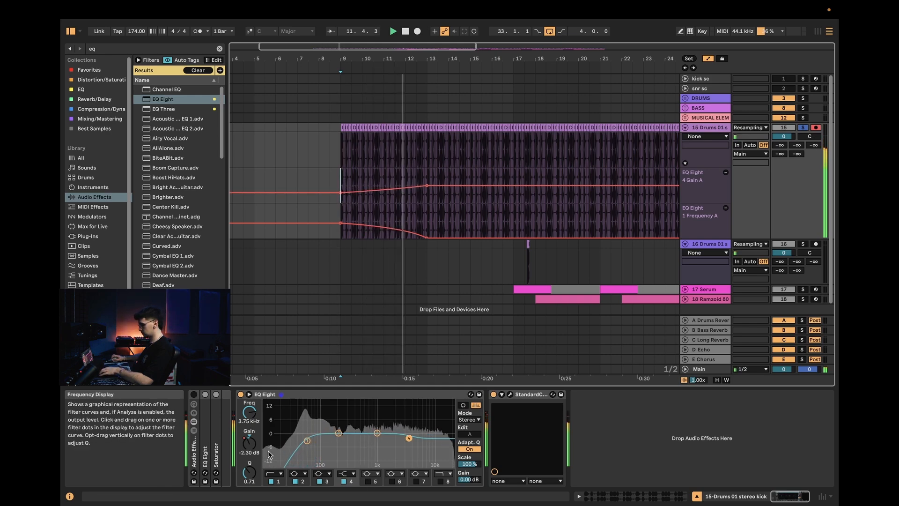
pyautogui.moveTo(250, 416); pyautogui.dragTo(250, 420)
pyautogui.press('space')
pyautogui.press('space')
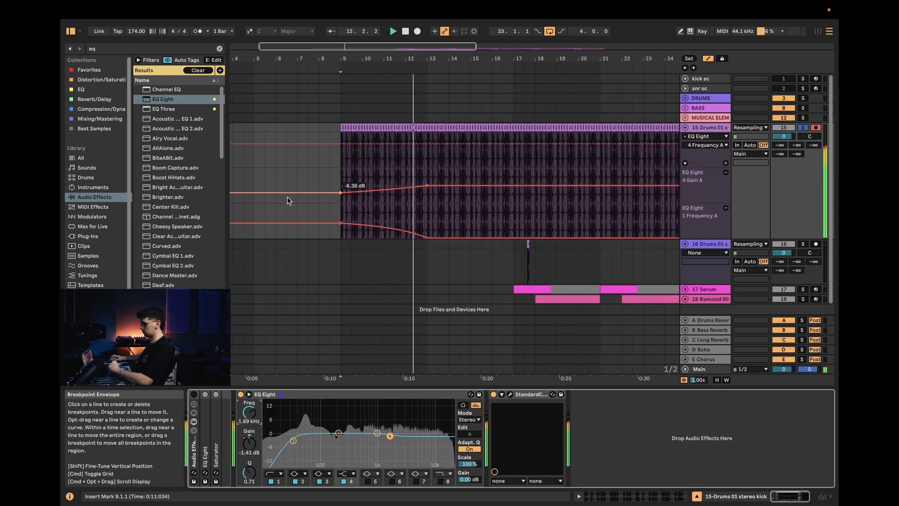
pyautogui.click(285, 143)
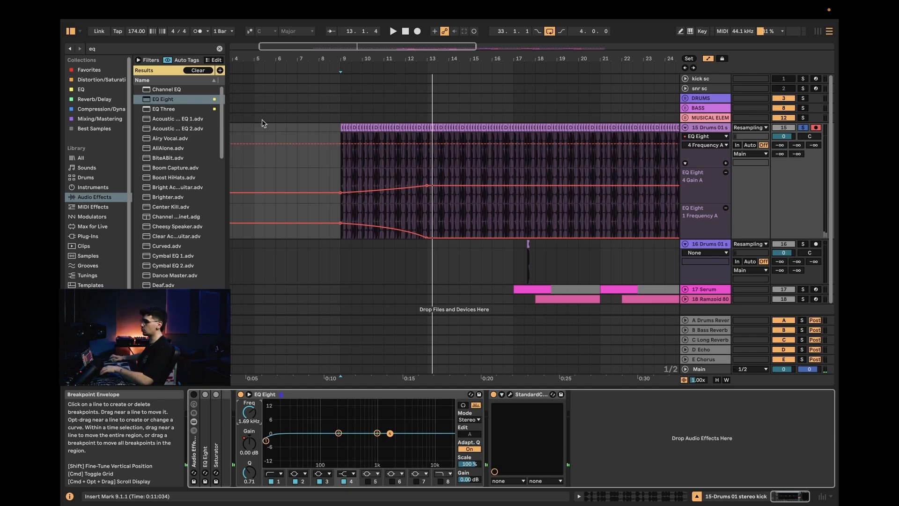
# Find the Echo effect and insert it between EQ Eight and StandardCLIP on the drums track
pyautogui.press('super+f')
pyautogui.write('echo')
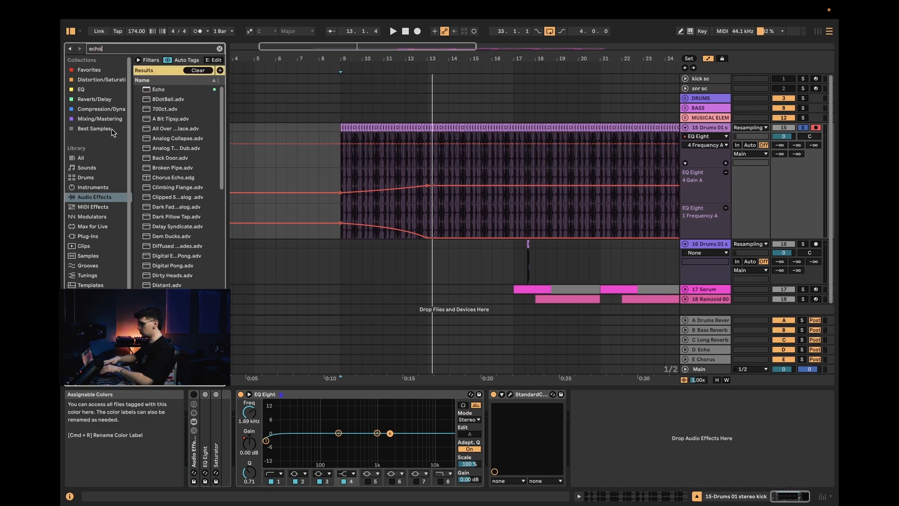
pyautogui.moveTo(159, 90); pyautogui.dragTo(483, 474)
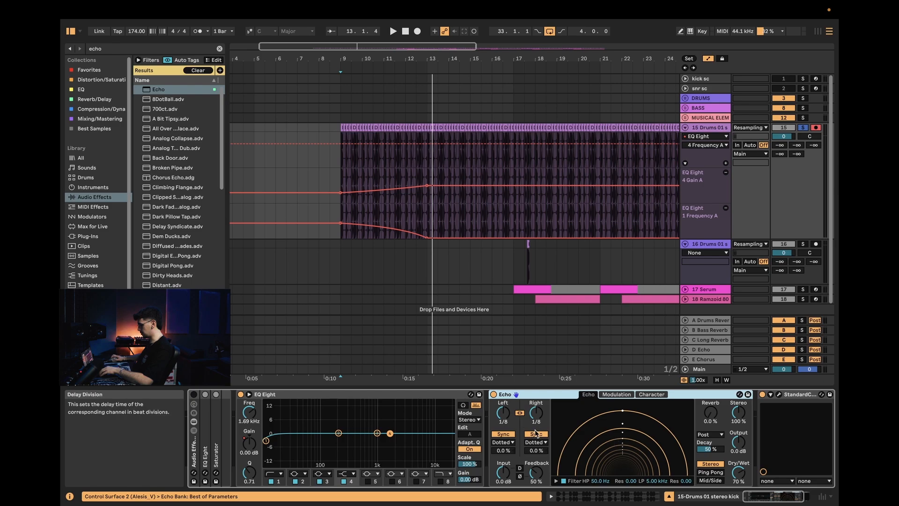
# Set Echo to a synced 1/4 delay in Notes mode, with 37% feedback and 0% Dry/Wet
pyautogui.click(527, 434)
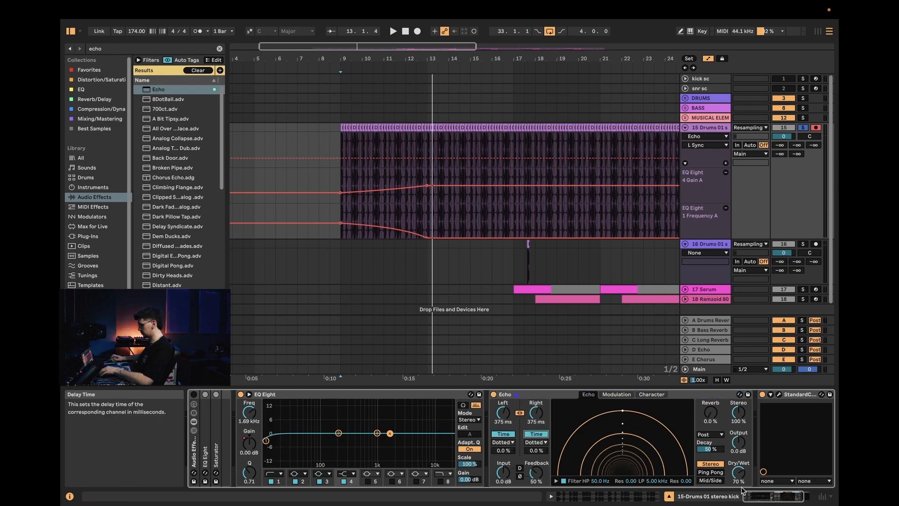
pyautogui.moveTo(741, 487); pyautogui.dragTo(741, 504)
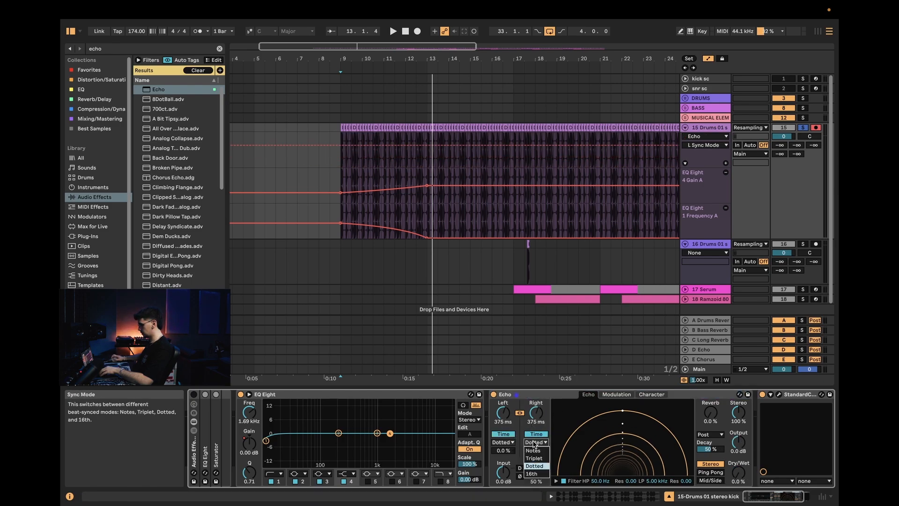
pyautogui.click(536, 435)
pyautogui.click(536, 442)
pyautogui.click(537, 451)
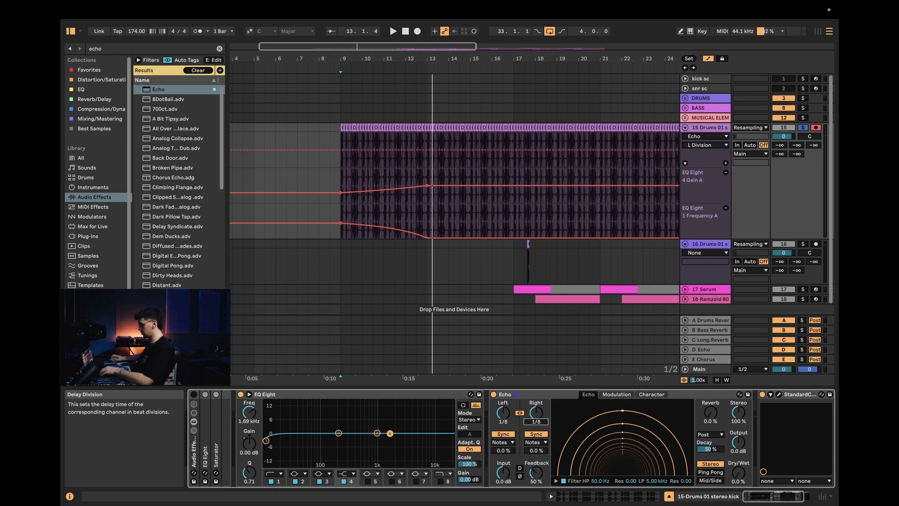
pyautogui.moveTo(536, 421); pyautogui.dragTo(537, 414)
pyautogui.moveTo(537, 473); pyautogui.dragTo(536, 482)
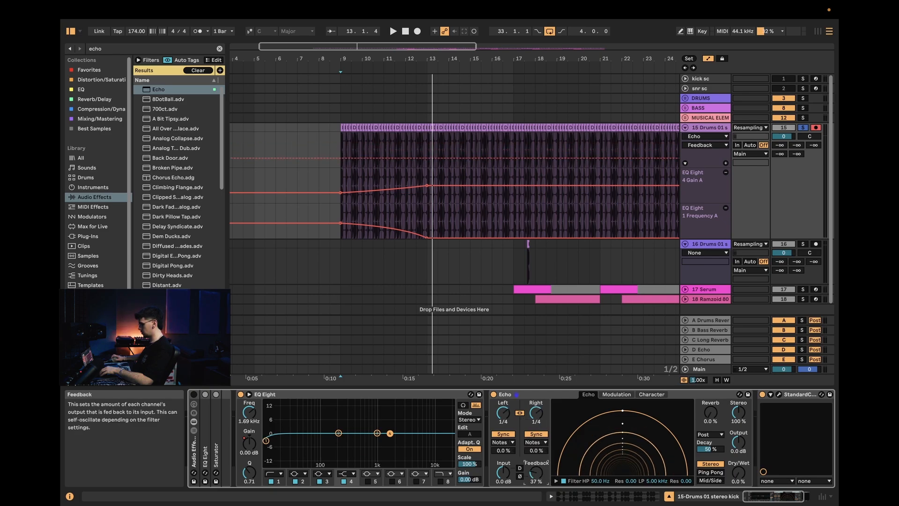
# Give Echo's Dry/Wet its own automation lane on the drums track and add a 0% breakpoint at bar 9, auditioning from there
pyautogui.moveTo(739, 473); pyautogui.dragTo(738, 472)
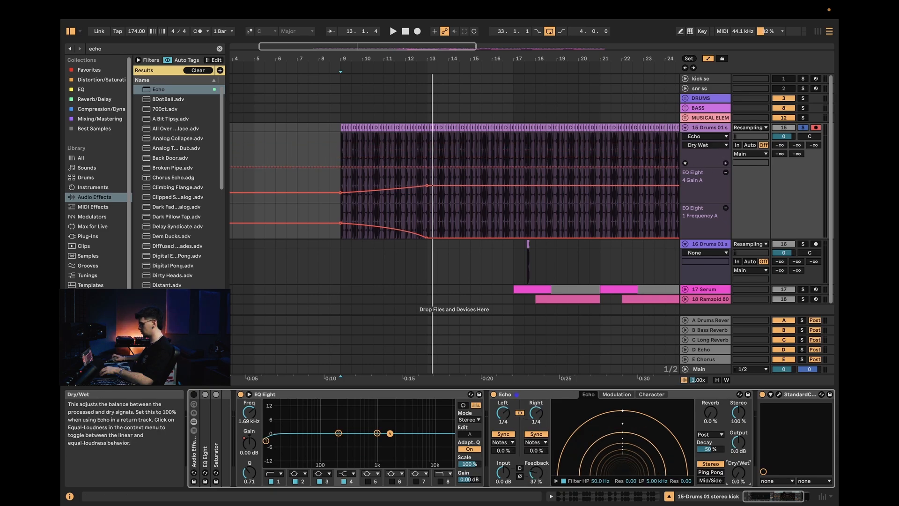
pyautogui.click(726, 163)
pyautogui.click(348, 201)
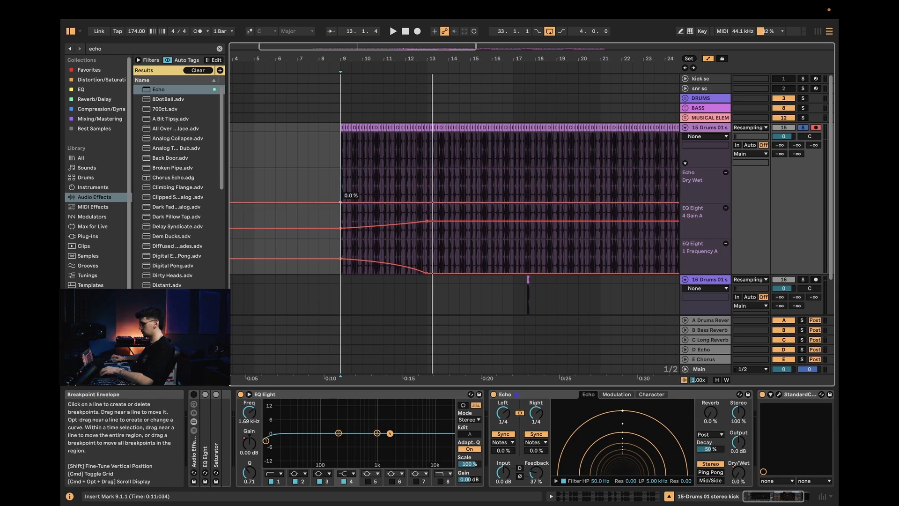
pyautogui.click(430, 187)
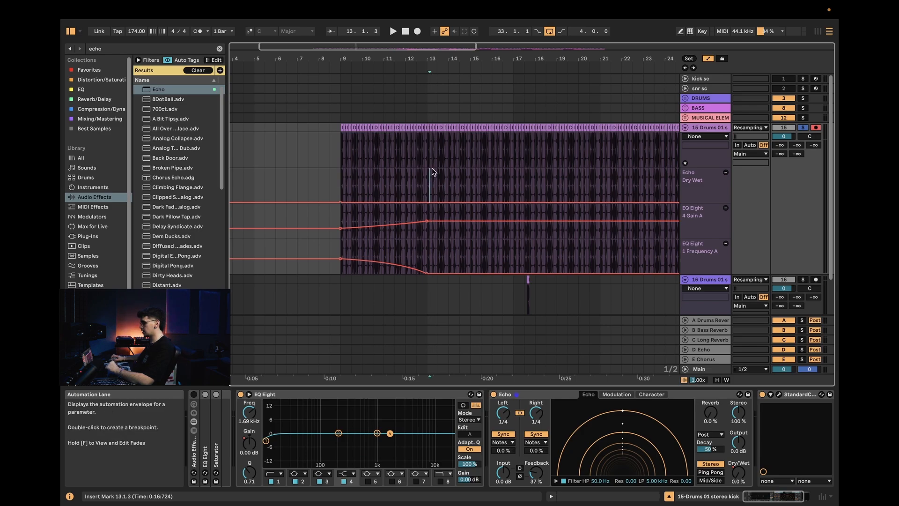
pyautogui.press('space')
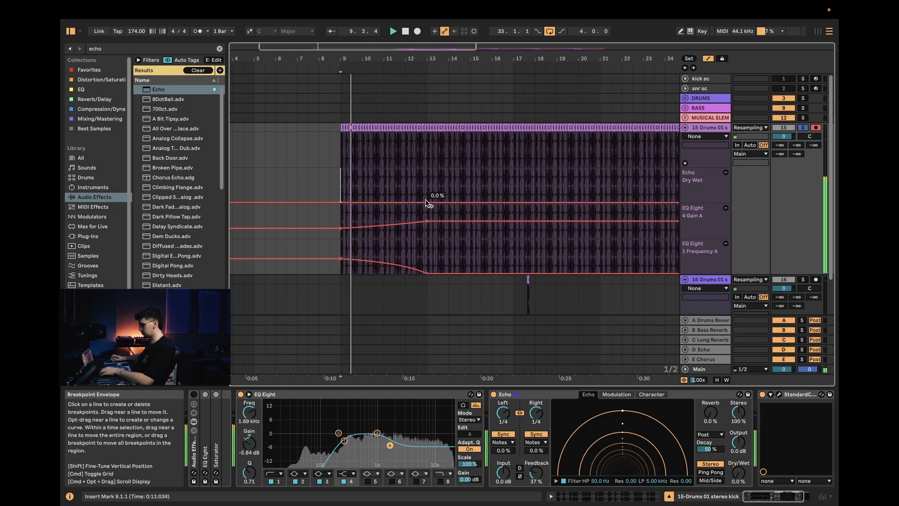
# Shape Echo's Dry/Wet automation into two rises from 0%, over bars 9–13 and 13–16, dropping to 0% at bar 13 and at beat 16.4
pyautogui.moveTo(427, 202); pyautogui.dragTo(499, 202)
pyautogui.click(426, 190)
pyautogui.click(507, 186)
pyautogui.scroll(5, 513, 176)
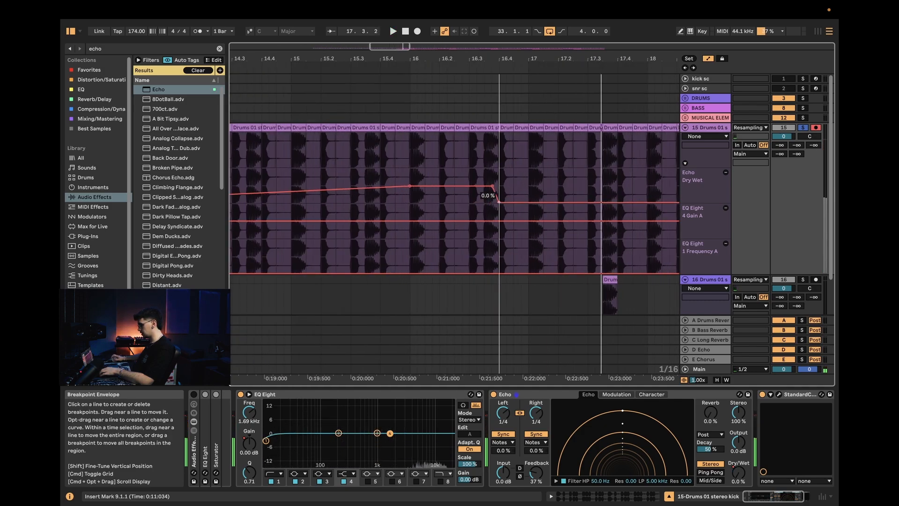
pyautogui.scroll(-5, 501, 183)
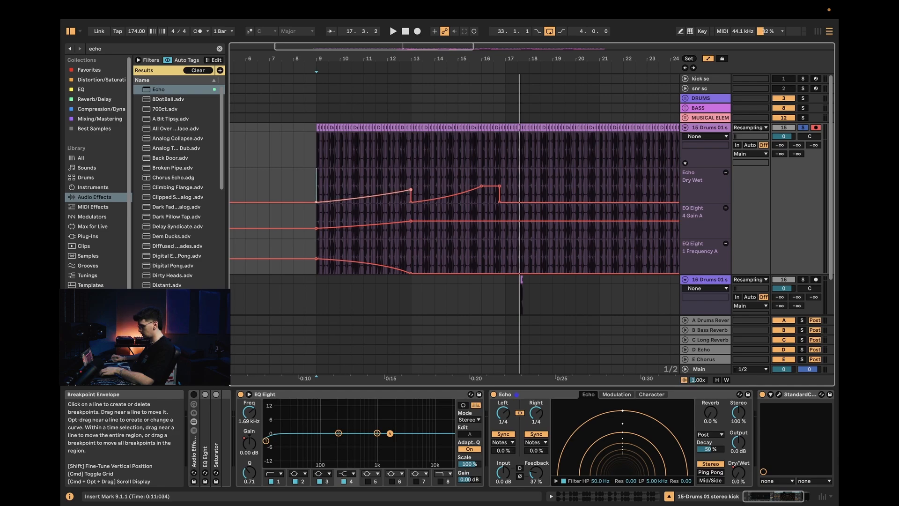
pyautogui.moveTo(411, 190); pyautogui.dragTo(410, 192)
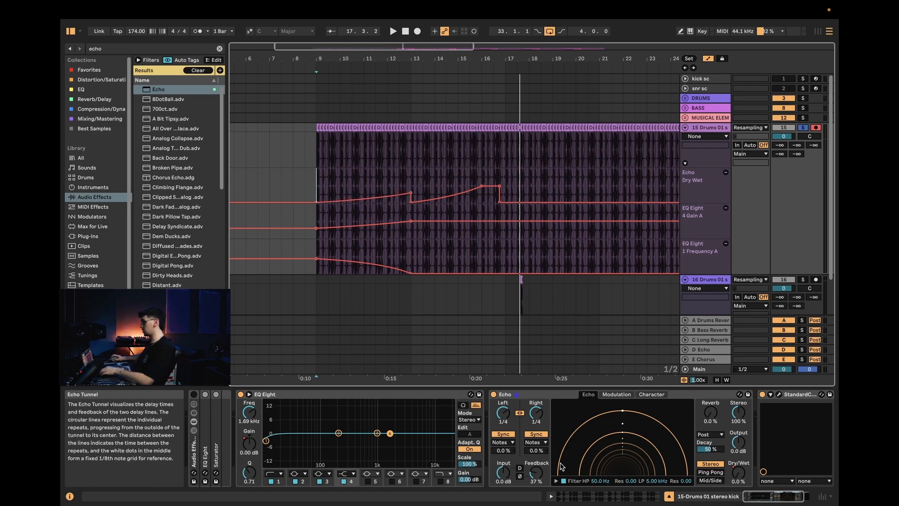
# Place Echo's reverb in the feedback path and give its Reverb Level a separate automation lane
pyautogui.click(710, 435)
pyautogui.click(710, 459)
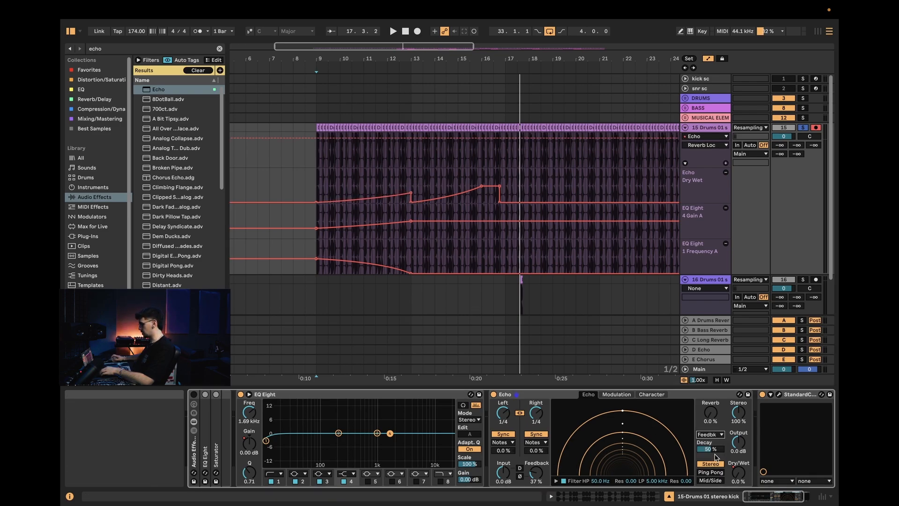
pyautogui.click(710, 413)
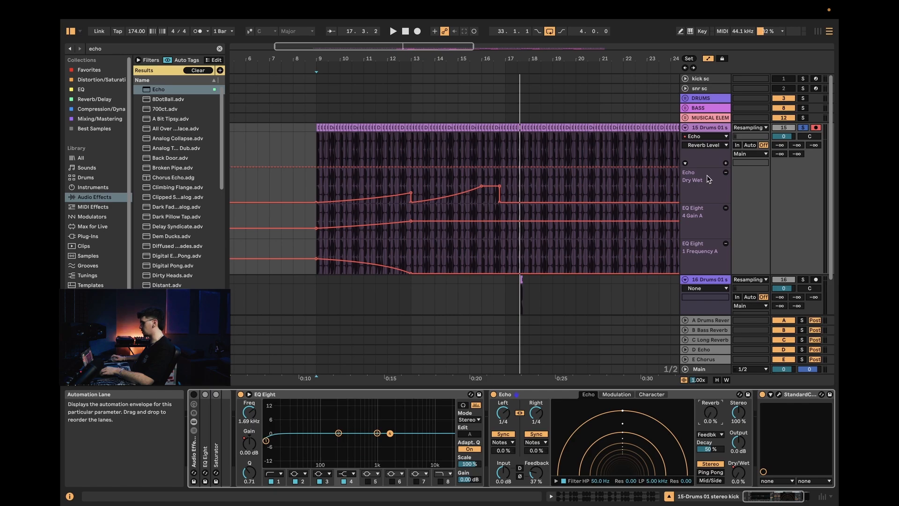
pyautogui.click(725, 163)
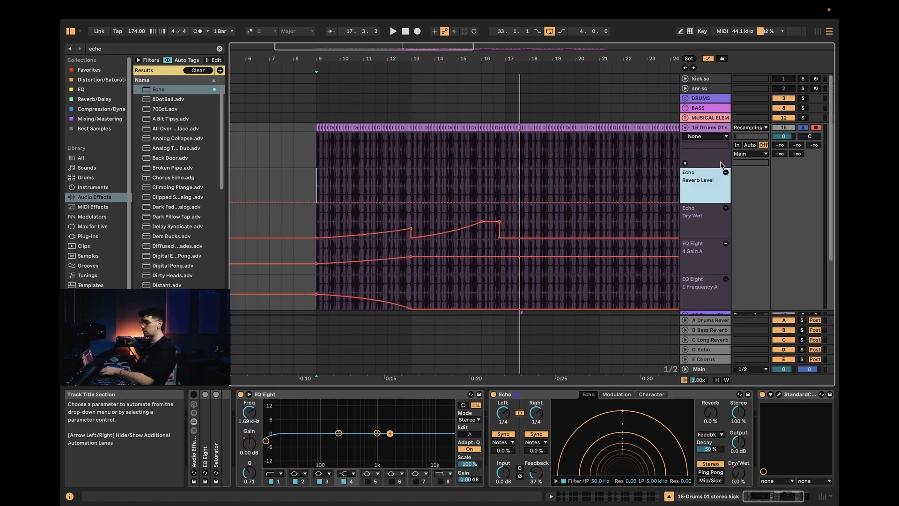
# Automate Echo's Reverb Level to curve from 0% at bar 13 up to 74% at beat 16.4, drop back to 0%, and audition it
pyautogui.scroll(5, 500, 184)
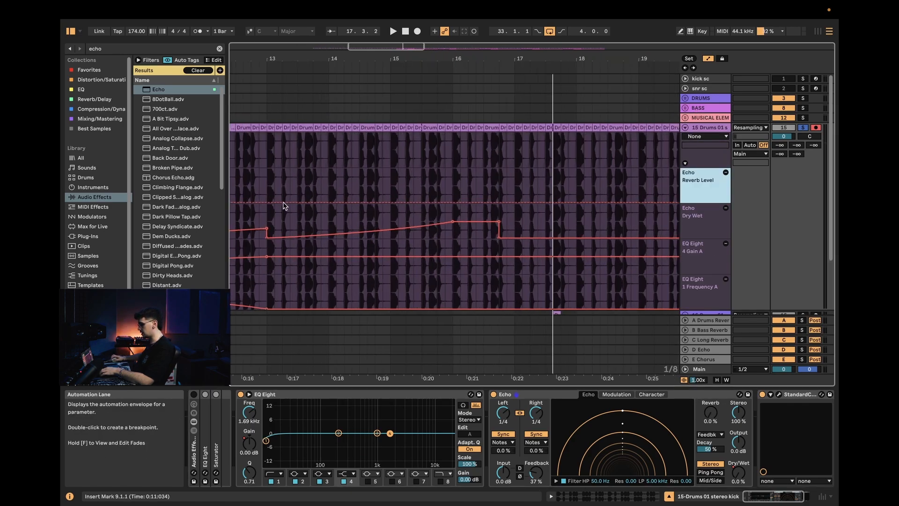
pyautogui.click(268, 203)
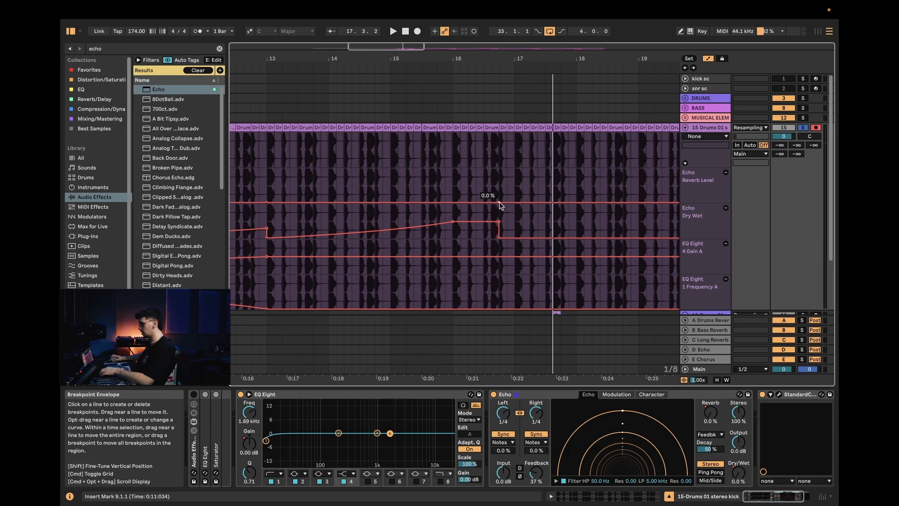
pyautogui.moveTo(500, 203)
pyautogui.mouseDown()
pyautogui.moveTo(499, 188)
pyautogui.moveTo(482, 190)
pyautogui.mouseUp()
pyautogui.click(399, 174)
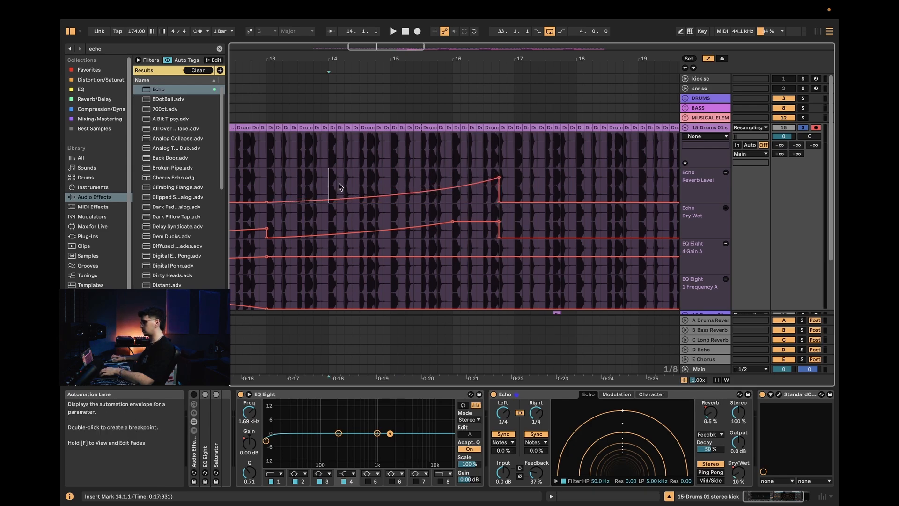
pyautogui.press('space')
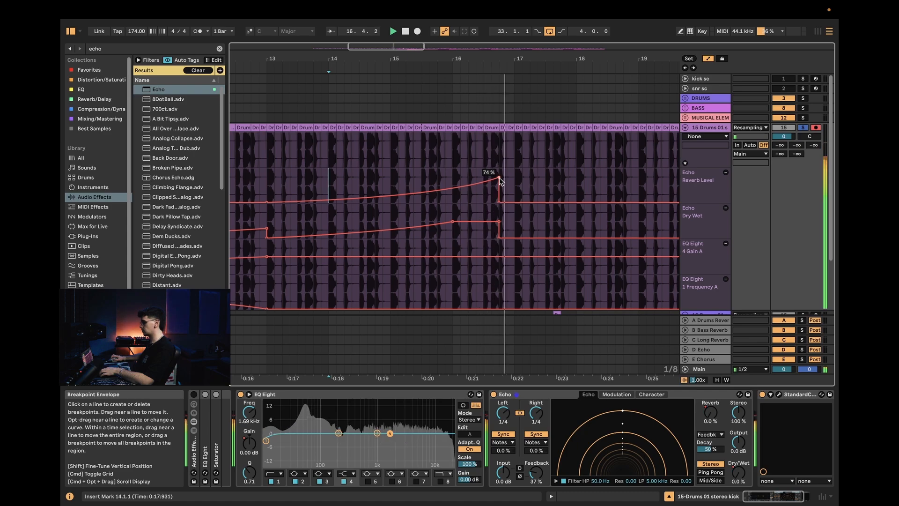
pyautogui.press('space')
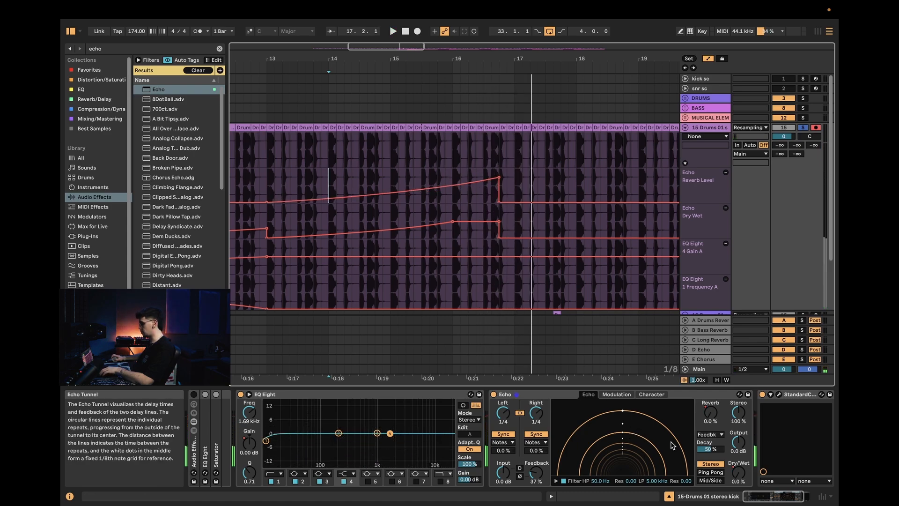
# Set Echo's reverb decay to 62% while auditioning the build from beat 12.4
pyautogui.moveTo(710, 449); pyautogui.dragTo(711, 467)
pyautogui.click(252, 188)
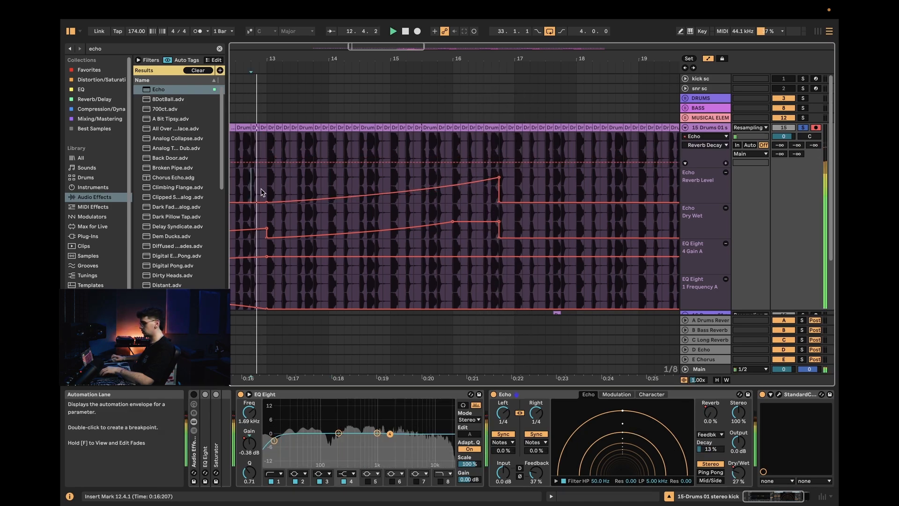
pyautogui.press('space')
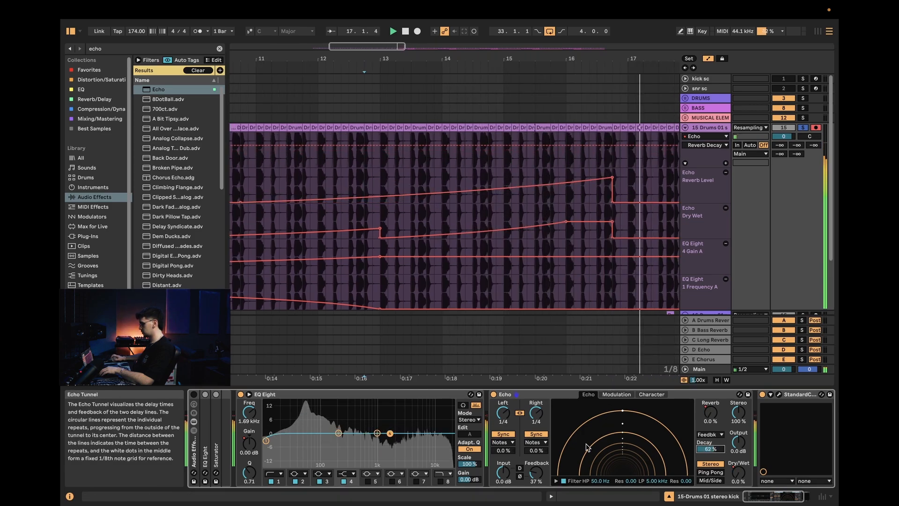
# Set Echo's filter to a 293 Hz high-pass with 0.04 resonance and a 3.97 kHz low-pass with 0.19 resonance while auditioning
pyautogui.click(559, 482)
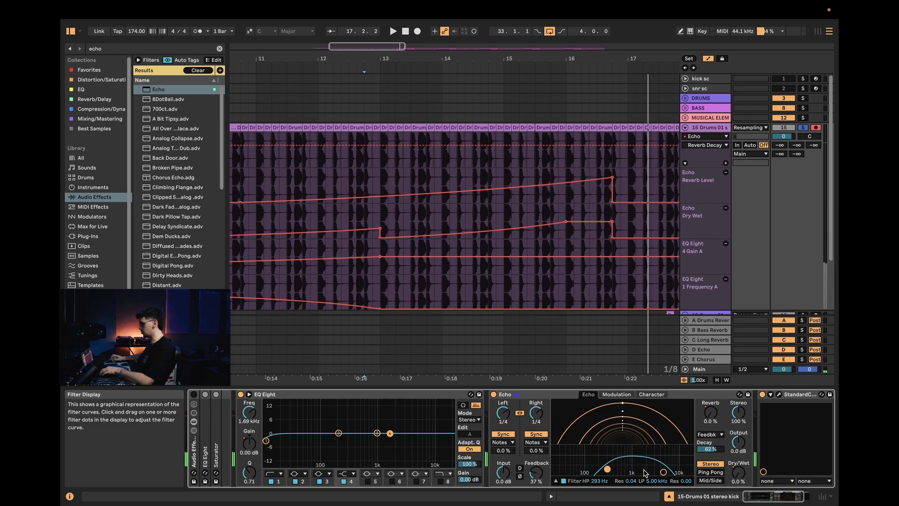
pyautogui.click(357, 185)
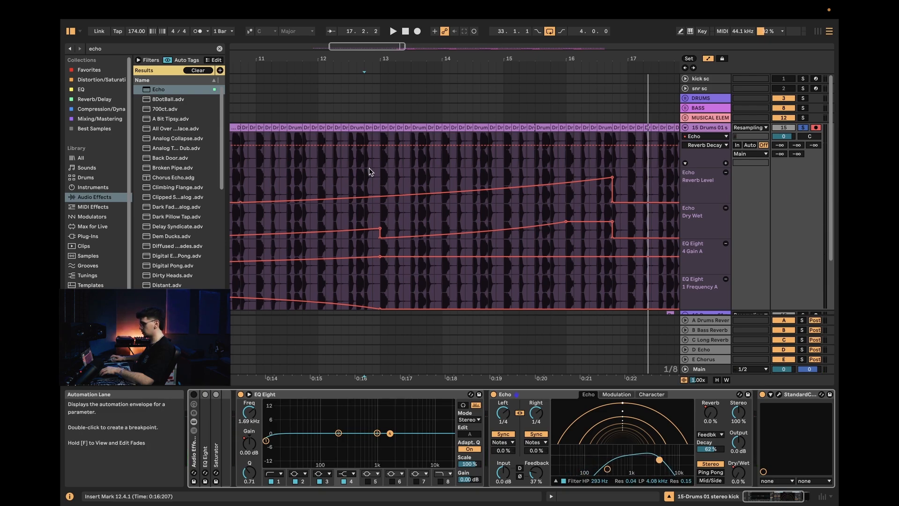
pyautogui.press('space')
pyautogui.moveTo(658, 460); pyautogui.dragTo(659, 458)
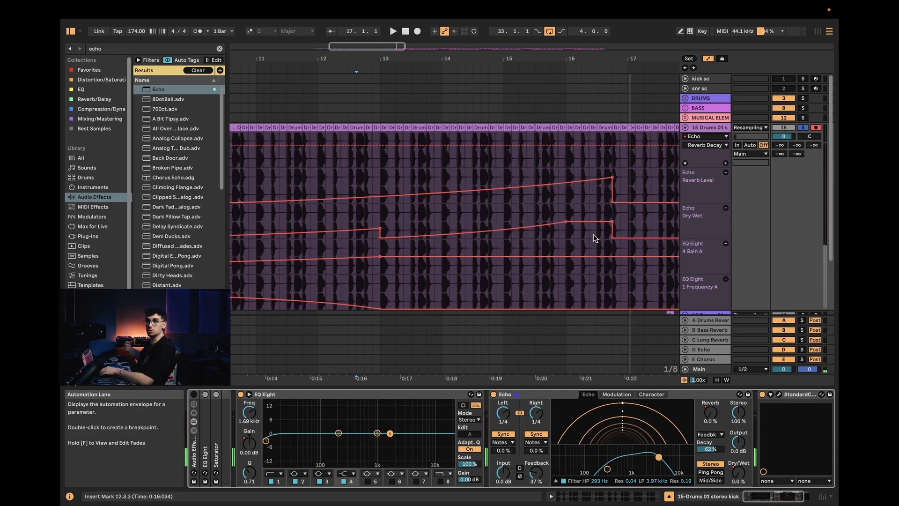
# Hide the automation lanes, then find the Phaser-Flanger effect and add it to the drums track
pyautogui.scroll(-10, 554, 213)
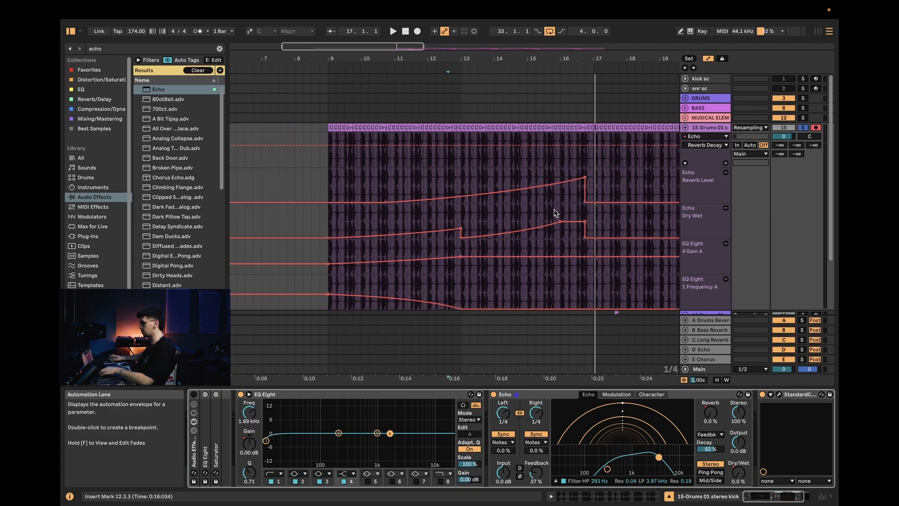
pyautogui.press('a')
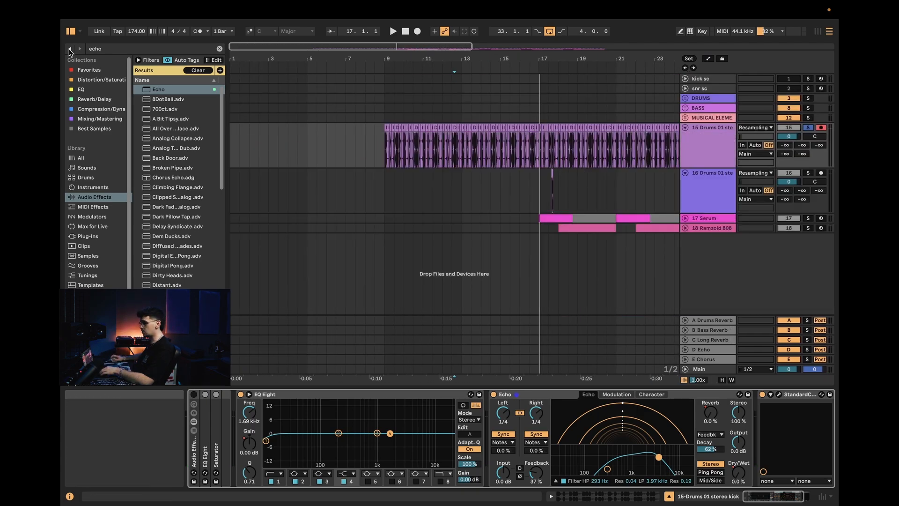
pyautogui.press('super+f')
pyautogui.write('flang')
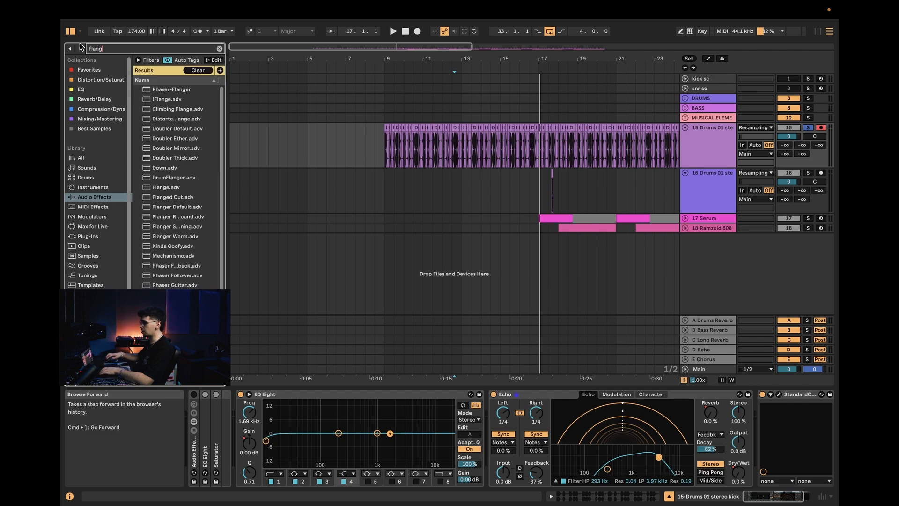
pyautogui.moveTo(166, 89); pyautogui.dragTo(646, 407)
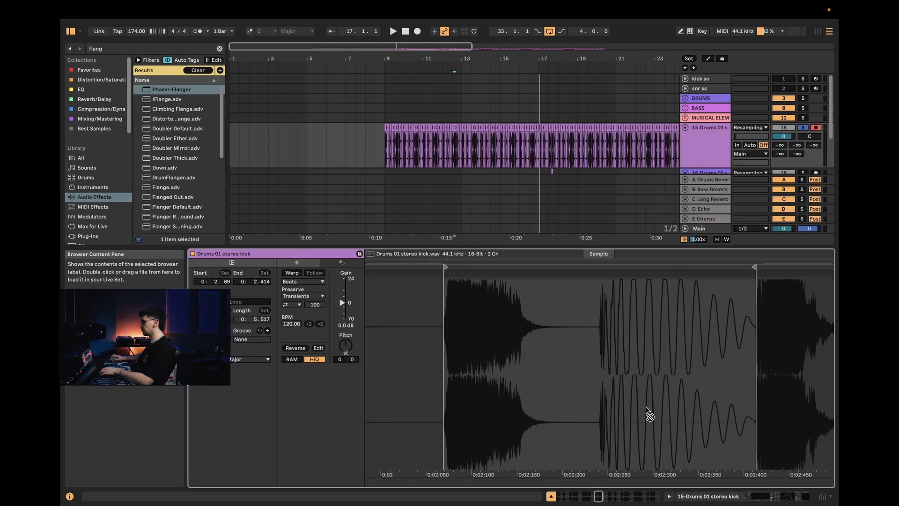
pyautogui.moveTo(598, 162); pyautogui.dragTo(600, 162)
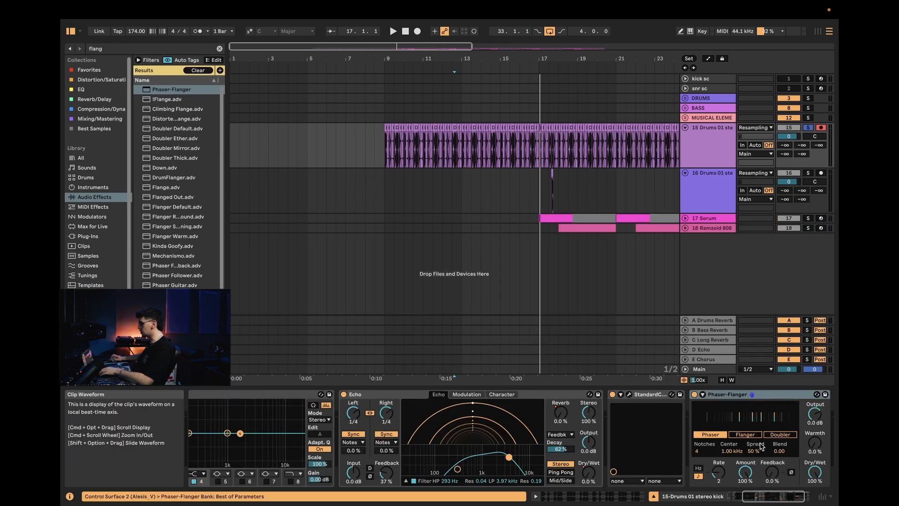
# Collapse EQ Eight and Echo, and move Phaser-Flanger between Echo and StandardCLIP
pyautogui.moveTo(767, 496); pyautogui.dragTo(750, 496)
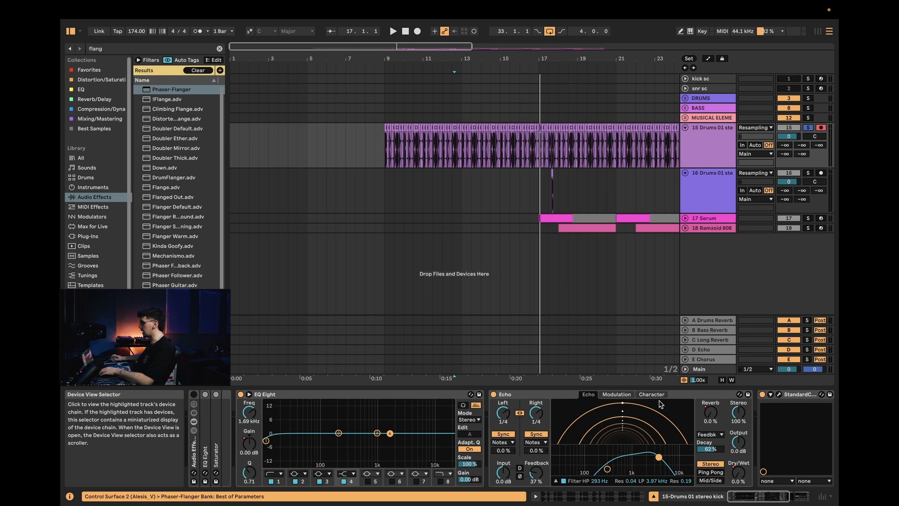
pyautogui.doubleClick(360, 396)
pyautogui.doubleClick(317, 396)
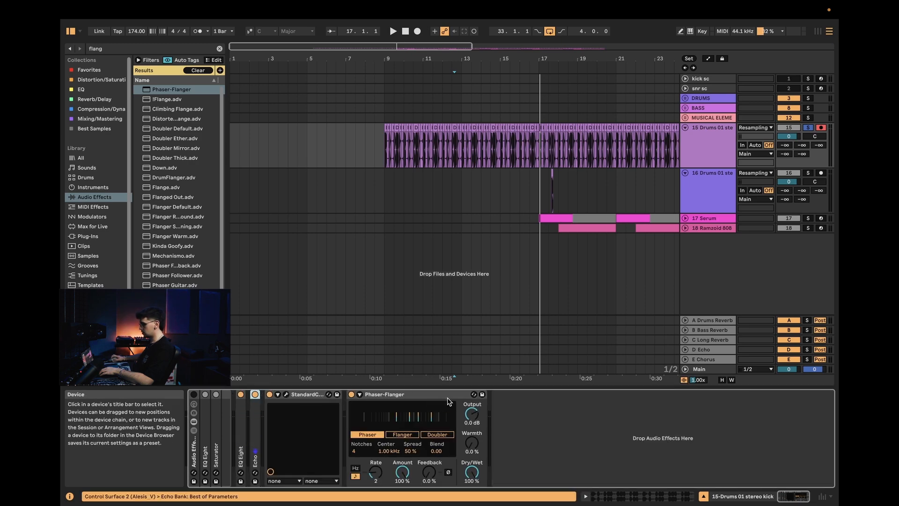
pyautogui.moveTo(384, 394); pyautogui.dragTo(290, 395)
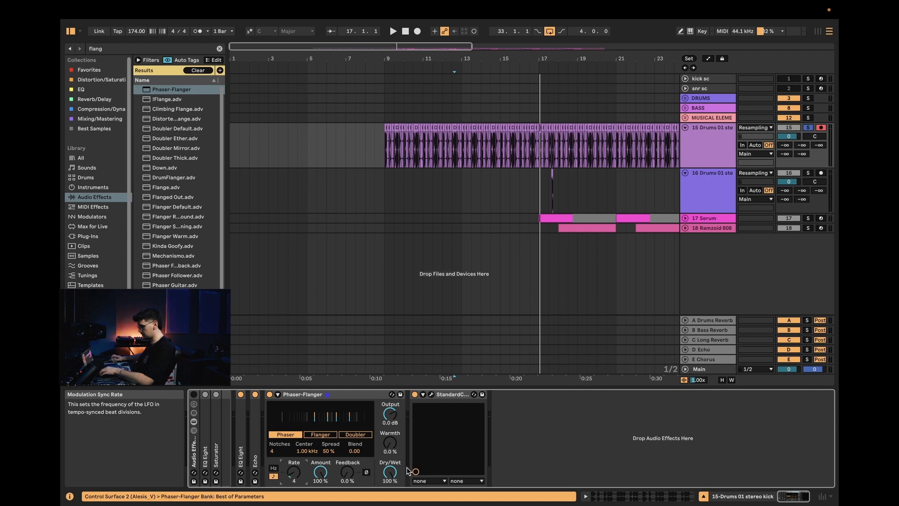
# Switch Phaser-Flanger to Flanger mode with a synced rate of 4, a 3.11 ms time and 28% amount while auditioning
pyautogui.press('space')
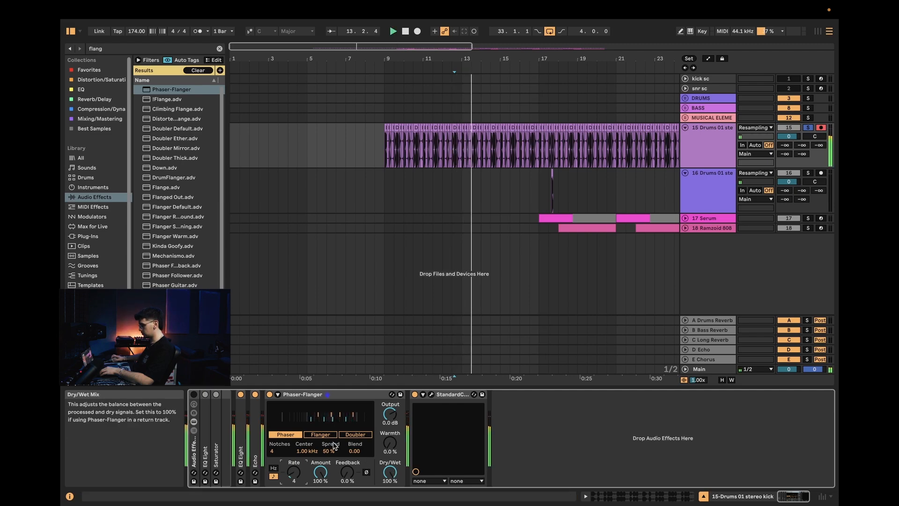
pyautogui.click(321, 435)
pyautogui.moveTo(317, 451); pyautogui.dragTo(316, 442)
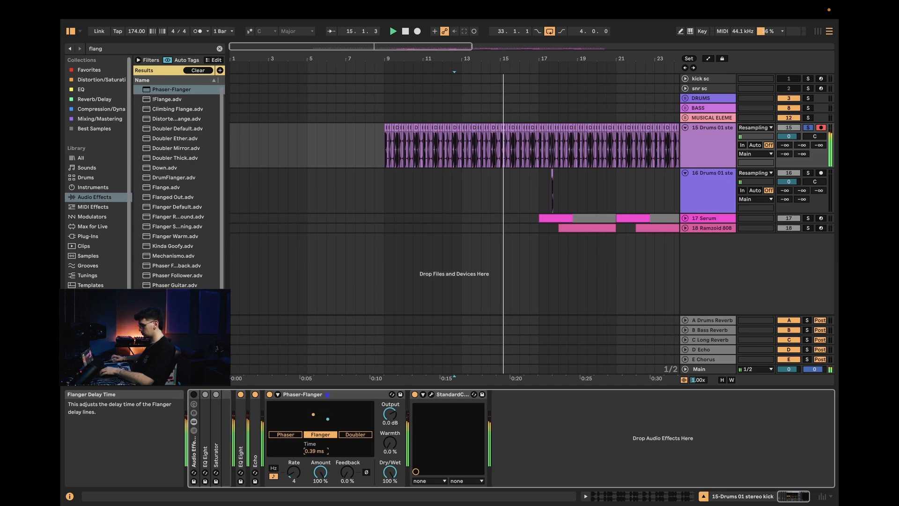
pyautogui.moveTo(314, 451); pyautogui.dragTo(321, 475)
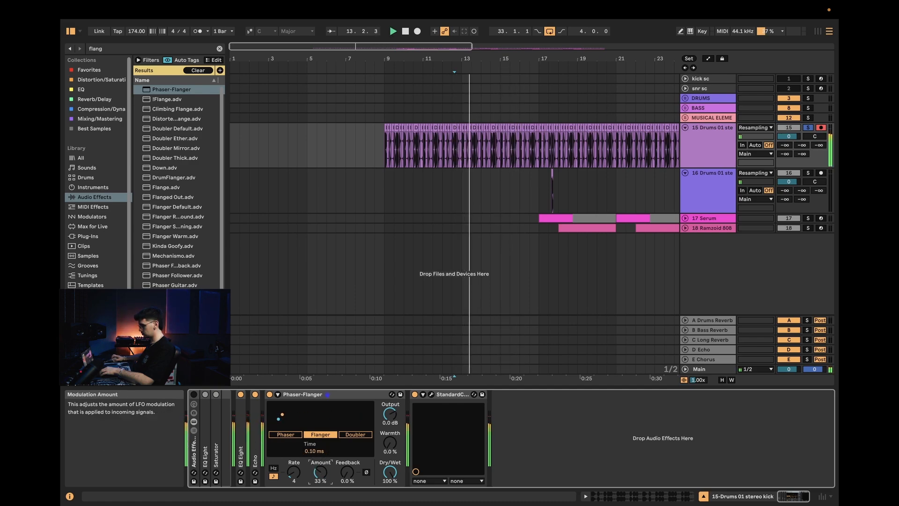
pyautogui.moveTo(312, 450); pyautogui.dragTo(316, 483)
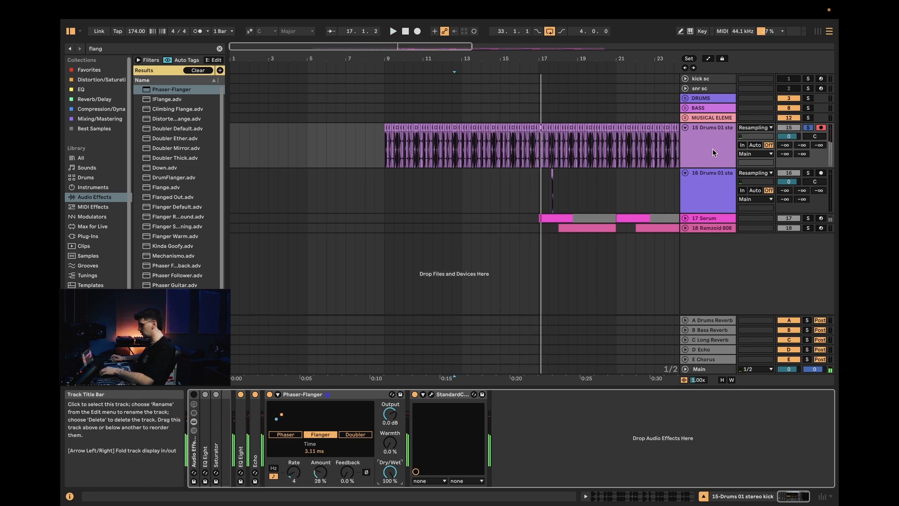
# Automate Phaser-Flanger's Dry/Wet from 0% at bar 9, rising through bar 13 to 100% just before bar 17, then back to 0%
pyautogui.press('a')
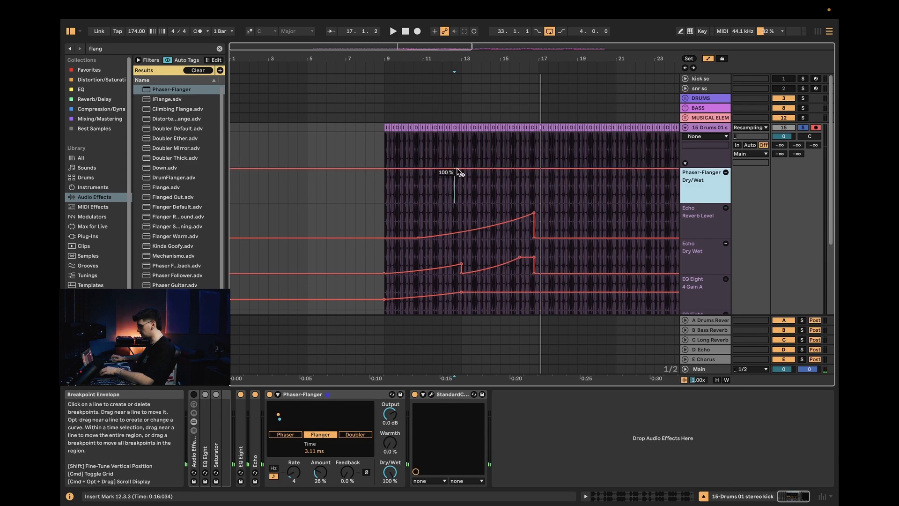
pyautogui.moveTo(461, 177); pyautogui.dragTo(396, 203)
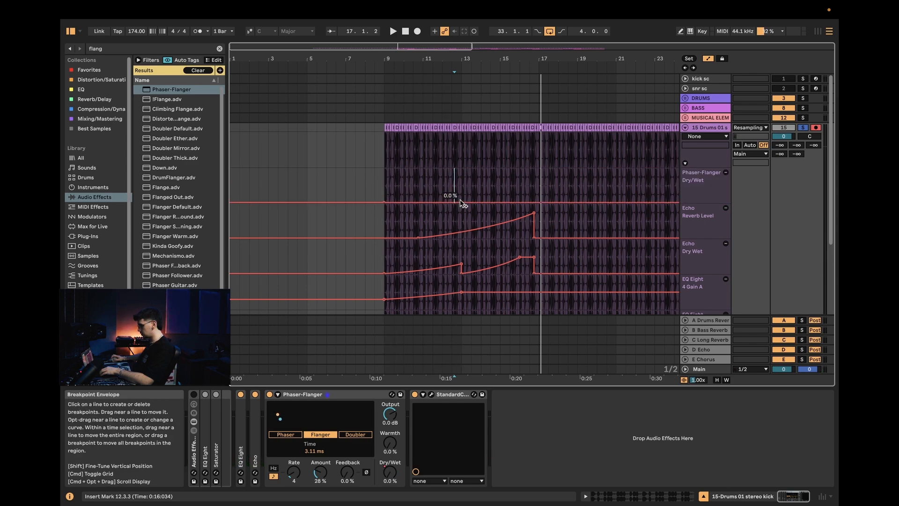
pyautogui.moveTo(462, 201); pyautogui.dragTo(474, 194)
pyautogui.moveTo(530, 192)
pyautogui.mouseDown()
pyautogui.moveTo(534, 168)
pyautogui.moveTo(543, 203)
pyautogui.mouseUp()
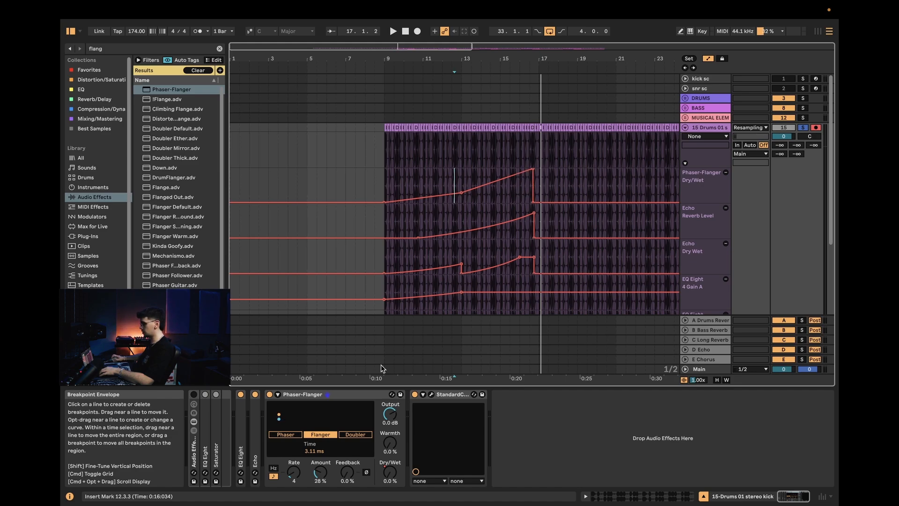
# Automate Phaser-Flanger's Feedback in its own lane, curving up from 0% at bar 13 to a peak just before bar 17, then back to 0%
pyautogui.click(347, 472)
pyautogui.click(725, 163)
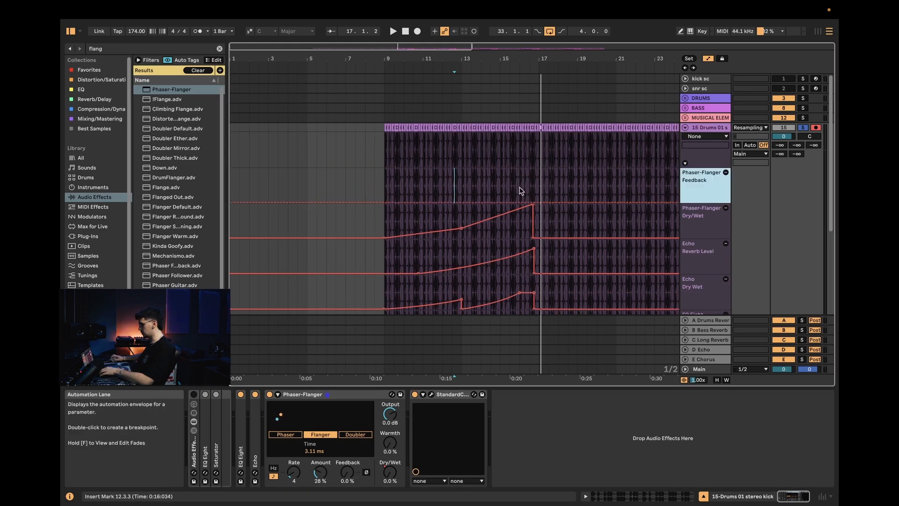
pyautogui.click(465, 201)
pyautogui.moveTo(482, 201); pyautogui.dragTo(532, 202)
pyautogui.click(484, 171)
pyautogui.press('space')
pyautogui.moveTo(532, 171); pyautogui.dragTo(532, 179)
pyautogui.press('space')
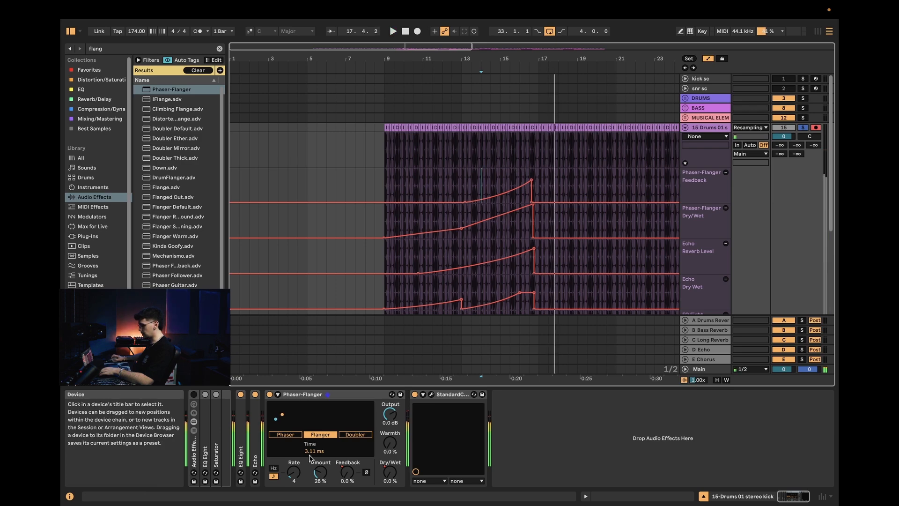
# Automate Phaser-Flanger's Flange Time in its own lane, curving down from bar 13 to about 0.53 ms just before bar 17
pyautogui.click(315, 451)
pyautogui.click(726, 163)
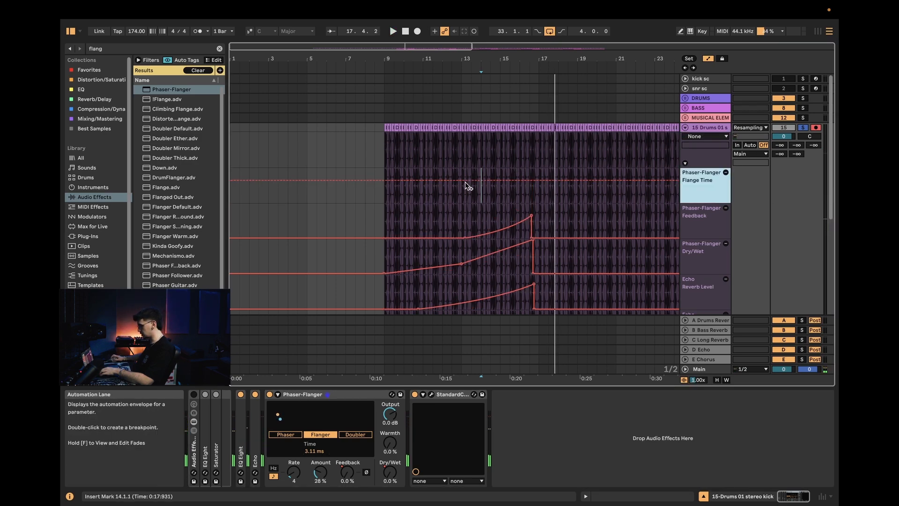
pyautogui.moveTo(463, 181); pyautogui.dragTo(471, 174)
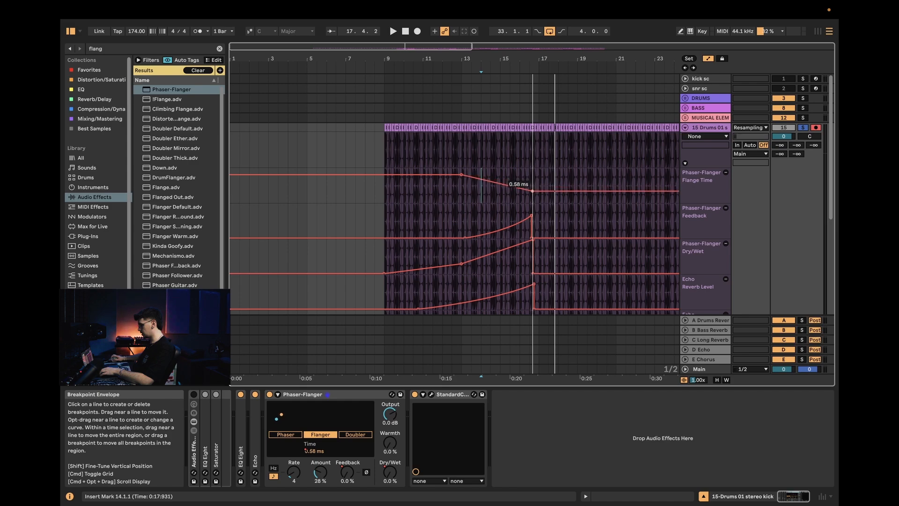
pyautogui.click(463, 190)
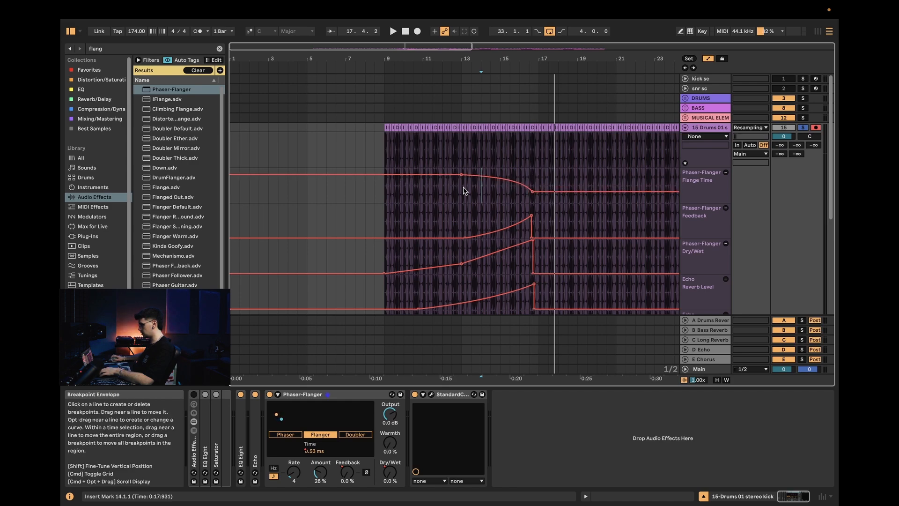
# Audition from bar 13, lower the Feedback automation peak to about 42%, and fold the resampled drums track
pyautogui.press('space')
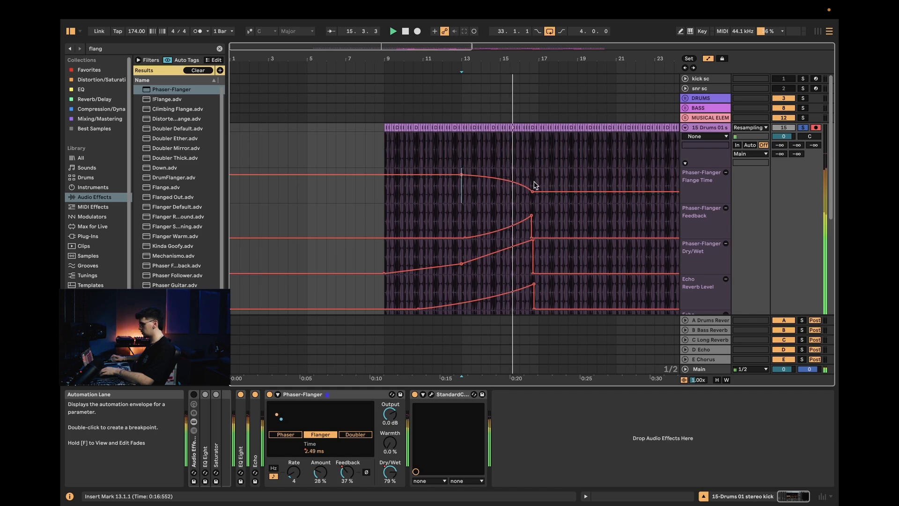
pyautogui.moveTo(530, 218); pyautogui.dragTo(531, 227)
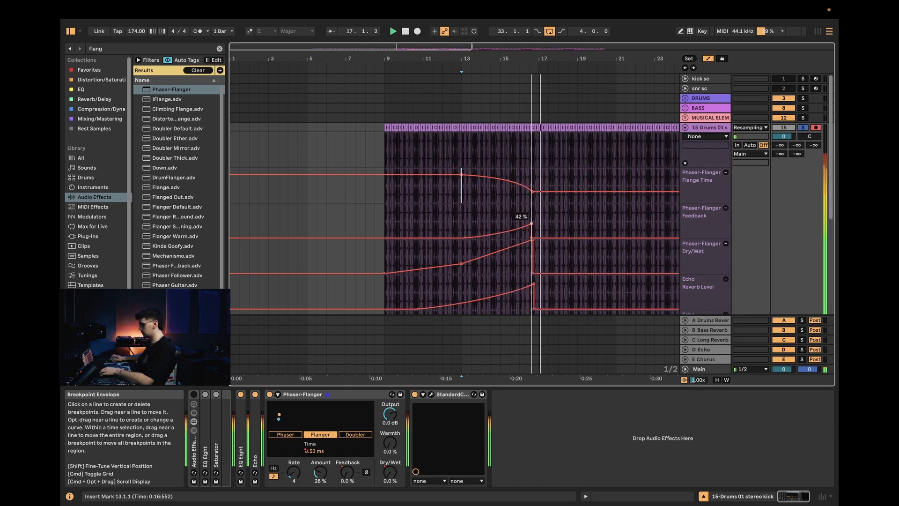
pyautogui.click(684, 126)
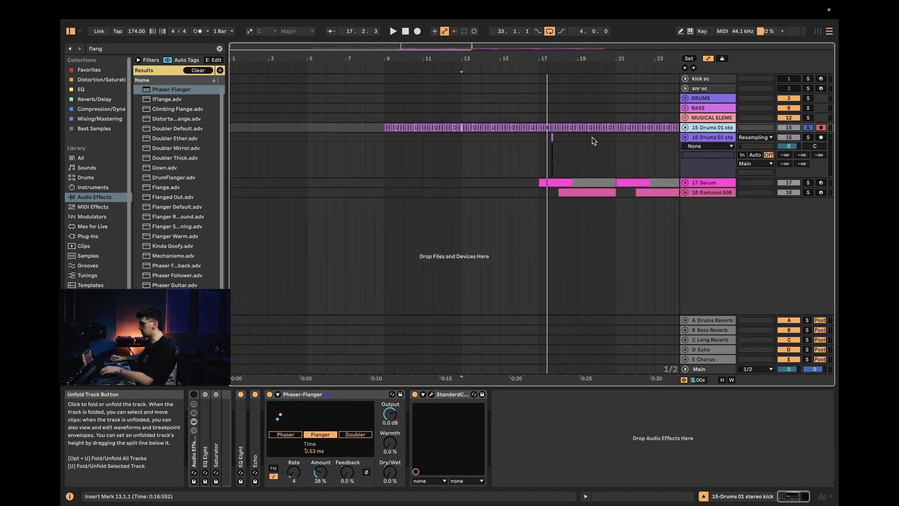
# Paste the kick clip on track 16 at bar 13, repeat it on every beat, and select that whole bar
pyautogui.click(525, 143)
pyautogui.click(468, 145)
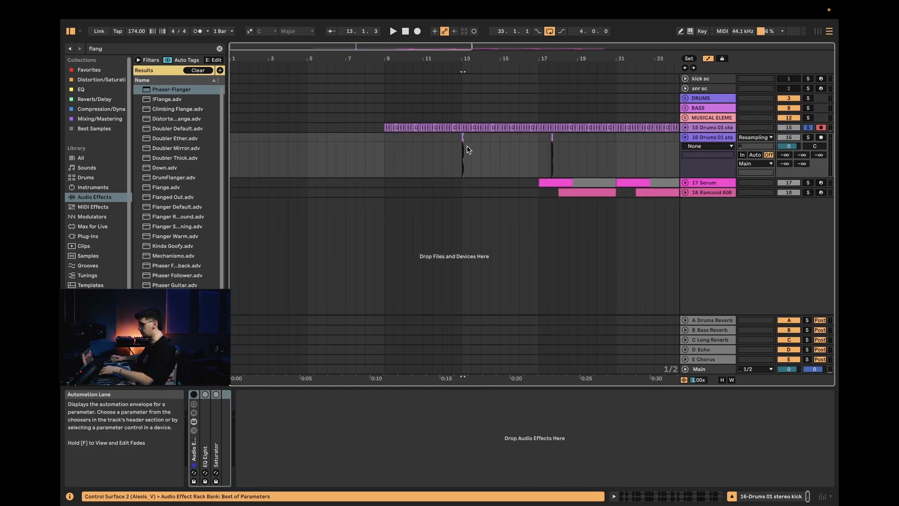
pyautogui.press('+')
pyautogui.click(468, 140)
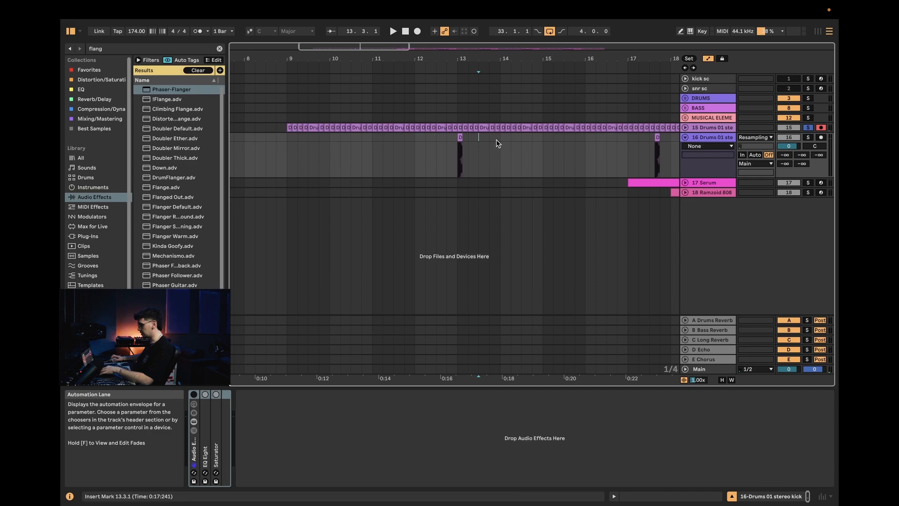
pyautogui.press('super+v')
pyautogui.moveTo(497, 144); pyautogui.dragTo(457, 143)
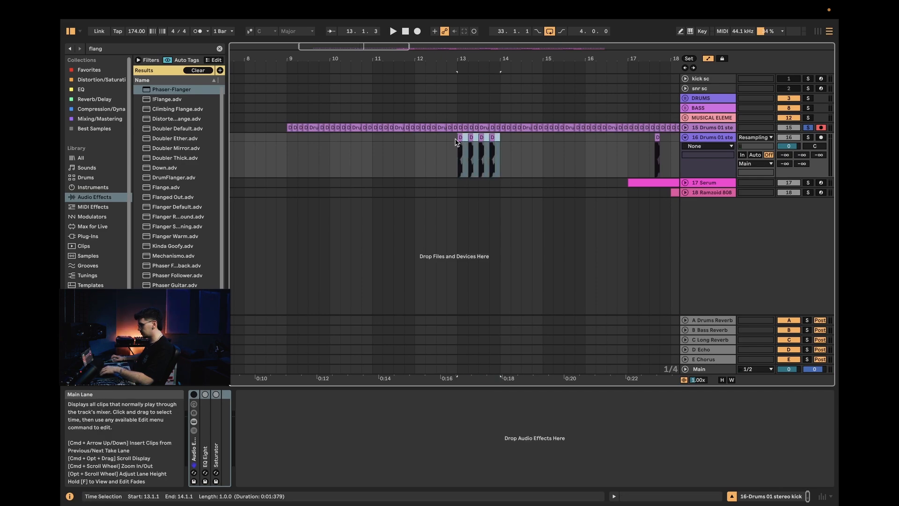
# Duplicate the one-bar kick pattern four times on track 16, and delete all kicks from bar 17 onward
pyautogui.press('super+d')
pyautogui.press('super+d')
pyautogui.press('super+d')
pyautogui.press('super+d')
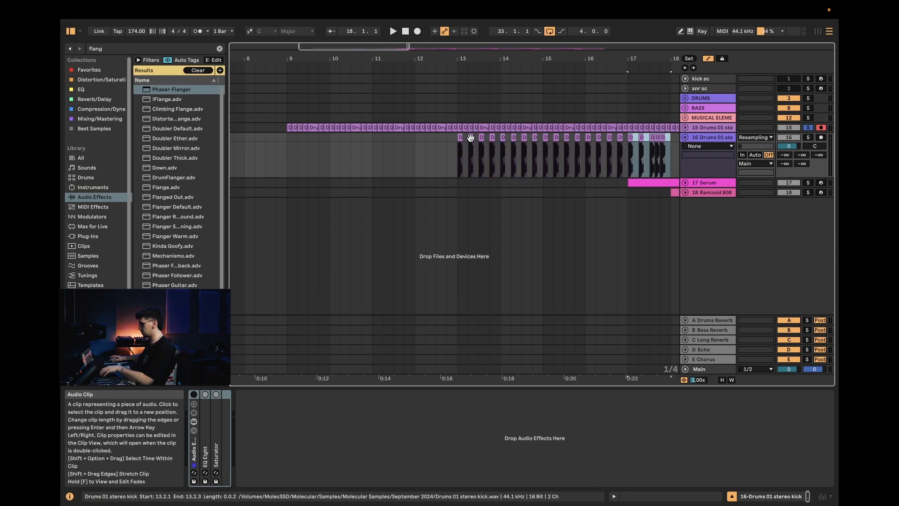
pyautogui.hscroll(5, 471, 138)
pyautogui.click(492, 152)
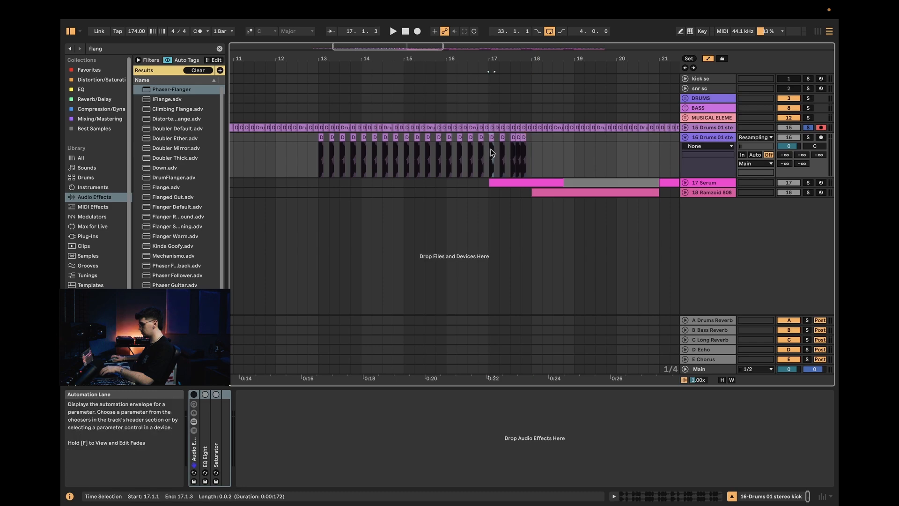
pyautogui.moveTo(538, 150); pyautogui.dragTo(488, 150)
pyautogui.press('Delete')
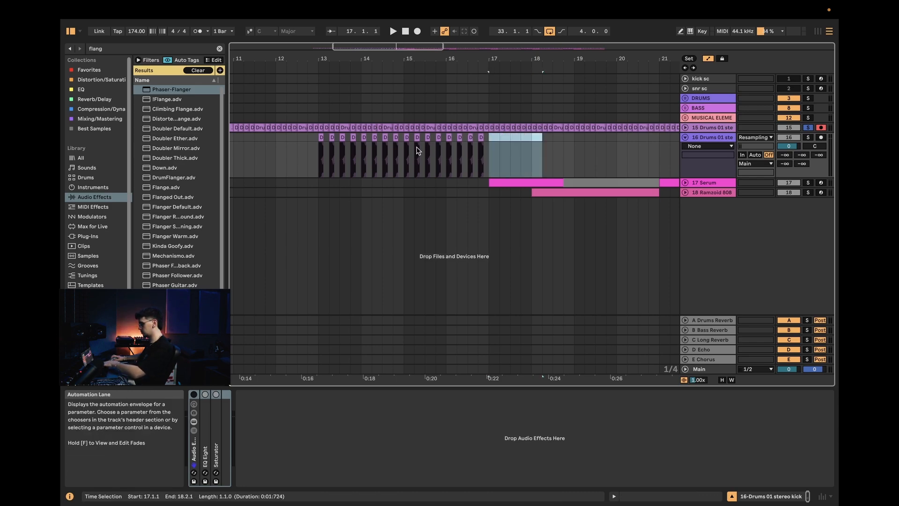
# Duplicate the bar 15 kick onto the offbeat at 15.1.3 and set the copy's clip gain to -6.6 dB
pyautogui.click(410, 138)
pyautogui.scroll(5, 416, 156)
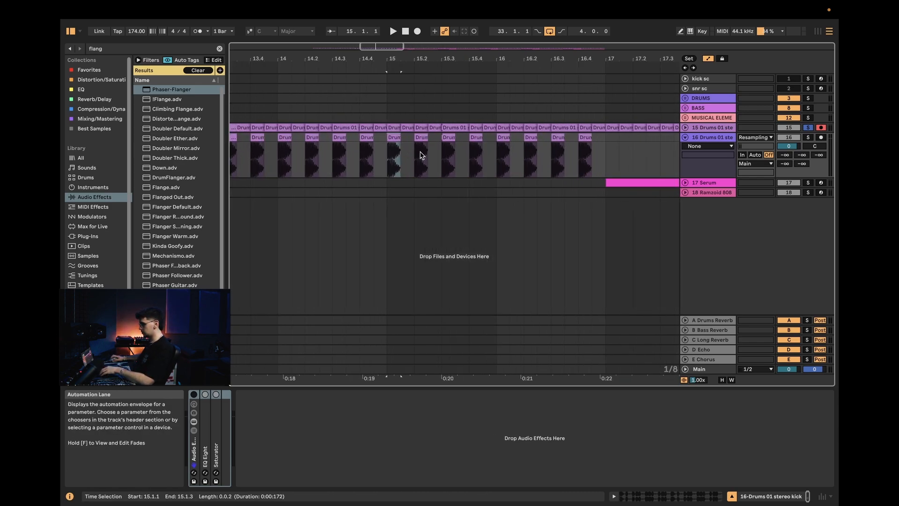
pyautogui.press('super+d')
pyautogui.click(660, 497)
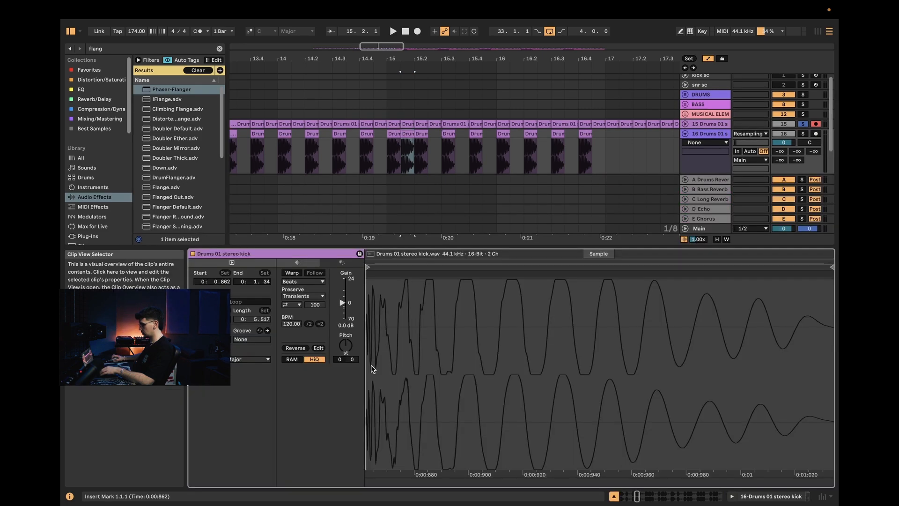
pyautogui.moveTo(343, 302); pyautogui.dragTo(342, 307)
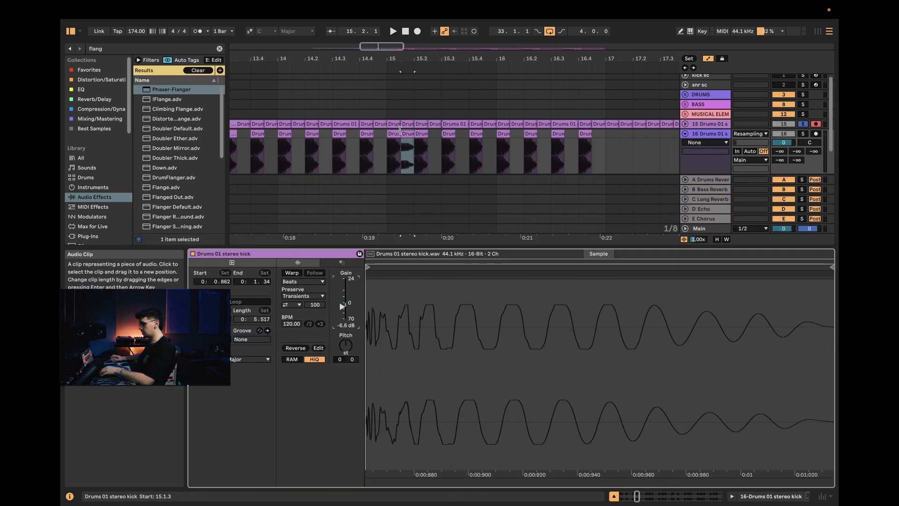
# Copy the quieter kick onto the offbeats at 15.2.3, 15.3.3, 15.4.3 and 16.1.3
pyautogui.moveTo(401, 131); pyautogui.dragTo(434, 150)
pyautogui.click(456, 144)
pyautogui.press('super+v')
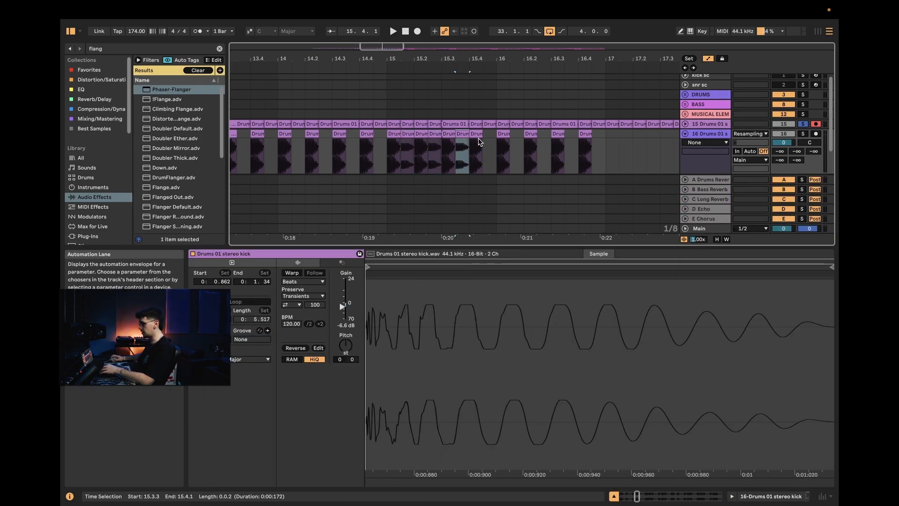
pyautogui.click(485, 140)
pyautogui.press('super+v')
pyautogui.click(508, 135)
pyautogui.click(510, 138)
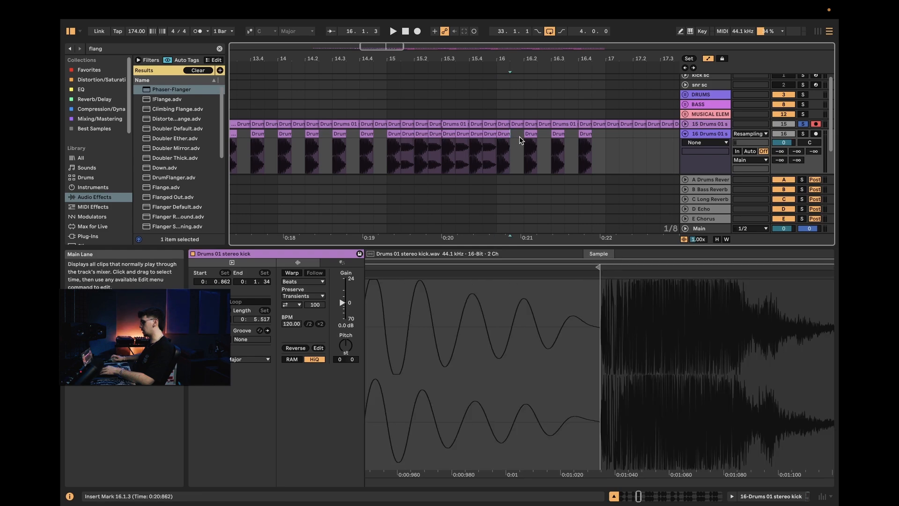
pyautogui.press('super+v')
# Split the quieter kick at 16.1.3 in half and delete its second half
pyautogui.press('+')
pyautogui.press('+')
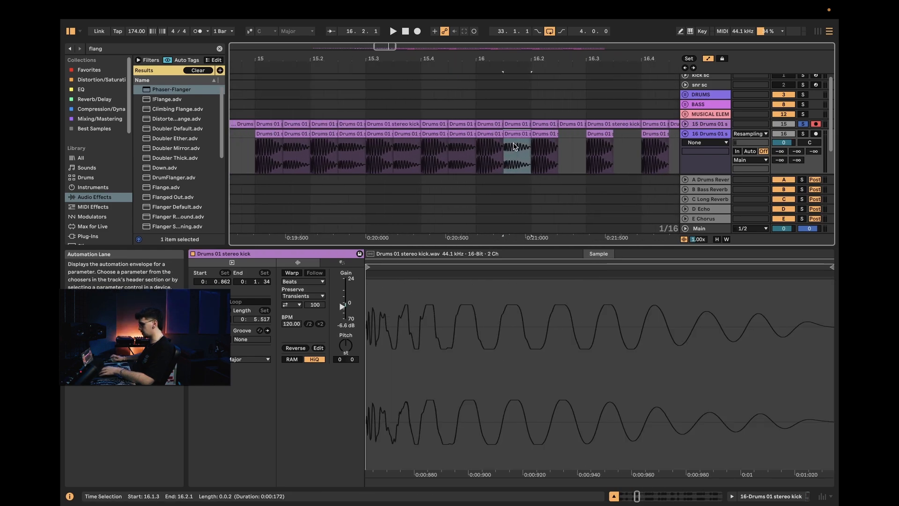
pyautogui.click(512, 143)
pyautogui.click(516, 146)
pyautogui.press('super+e')
pyautogui.click(500, 133)
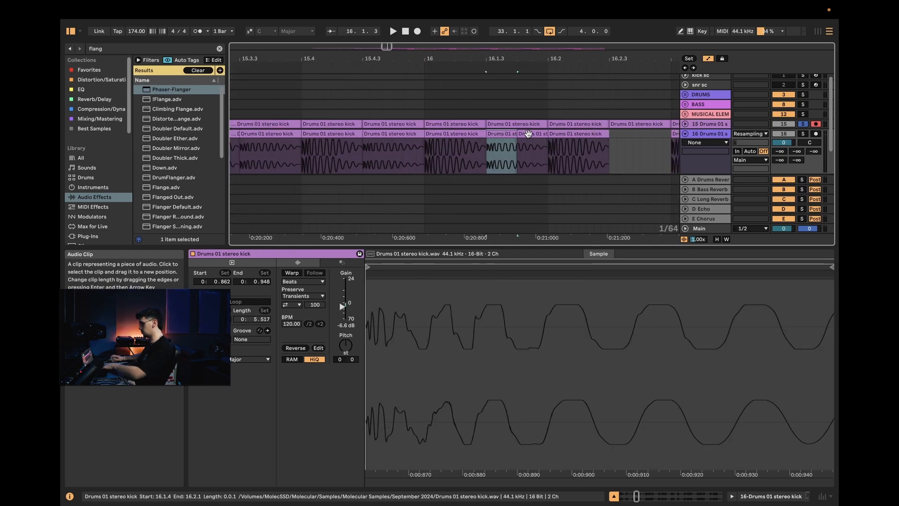
pyautogui.click(529, 134)
pyautogui.press('Delete')
# Fill the first beat of bar 16 with four sixteenth-note kicks, one at full level followed by three quieter ones
pyautogui.moveTo(503, 135); pyautogui.dragTo(455, 135)
pyautogui.click(451, 140)
pyautogui.hotkey('ctrl', 'd')
pyautogui.hotkey('ctrl', 'd')
pyautogui.hotkey('ctrl', 'd')
# Solo track 16, audition the sixteenth-note kicks, and duplicate the four-kick beat onto beats 2 and 3 of bar 16
pyautogui.click(440, 134)
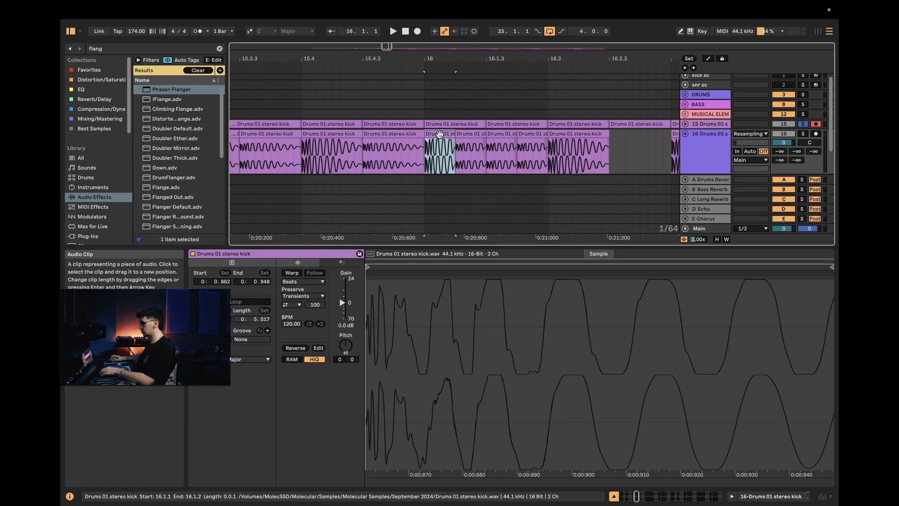
pyautogui.press('space')
pyautogui.click(802, 135)
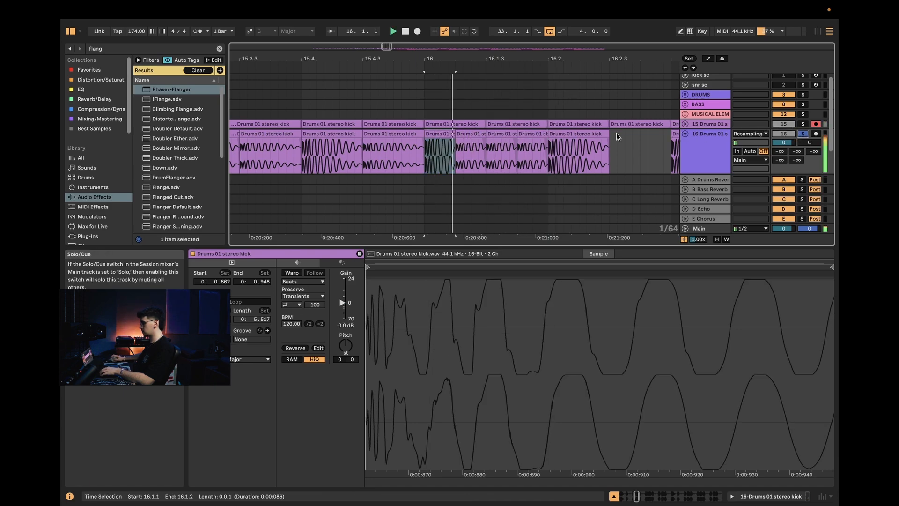
pyautogui.keyDown('shift'); pyautogui.click(535, 135); pyautogui.keyUp('shift')
pyautogui.scroll(-5, 487, 140)
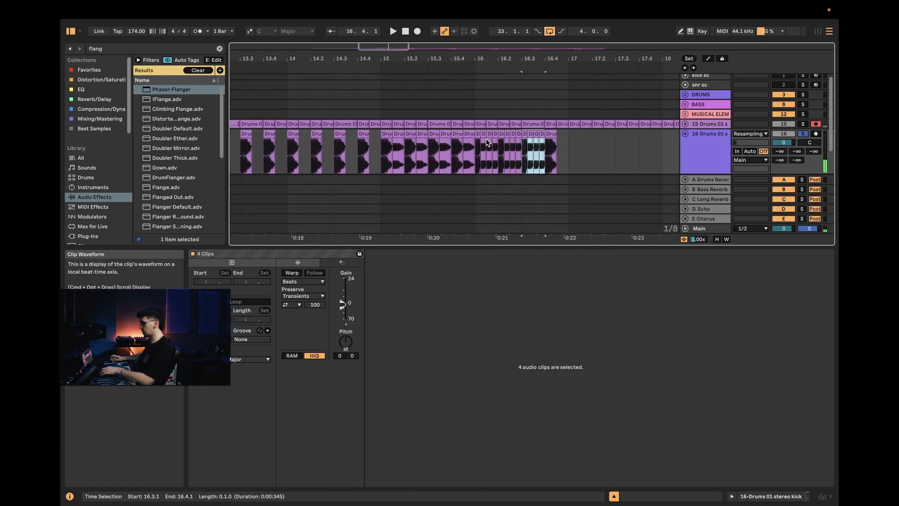
# Raise the clip gain of bar 16's three quieter kicks to -3.6 dB in beat 1 and about -4.6 dB in beat 2
pyautogui.click(483, 134)
pyautogui.keyDown('shift'); pyautogui.click(495, 134); pyautogui.keyUp('shift')
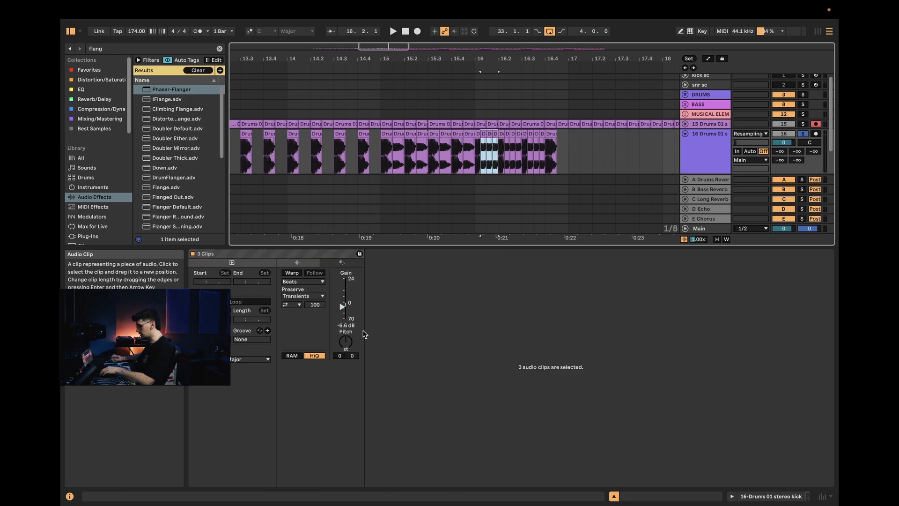
pyautogui.moveTo(340, 304); pyautogui.dragTo(339, 301)
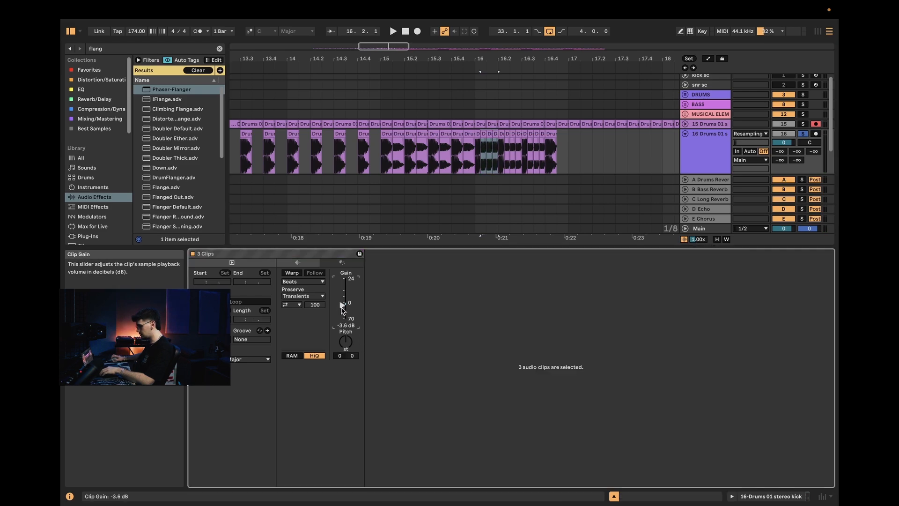
pyautogui.click(507, 134)
pyautogui.keyDown('shift'); pyautogui.click(519, 135); pyautogui.keyUp('shift')
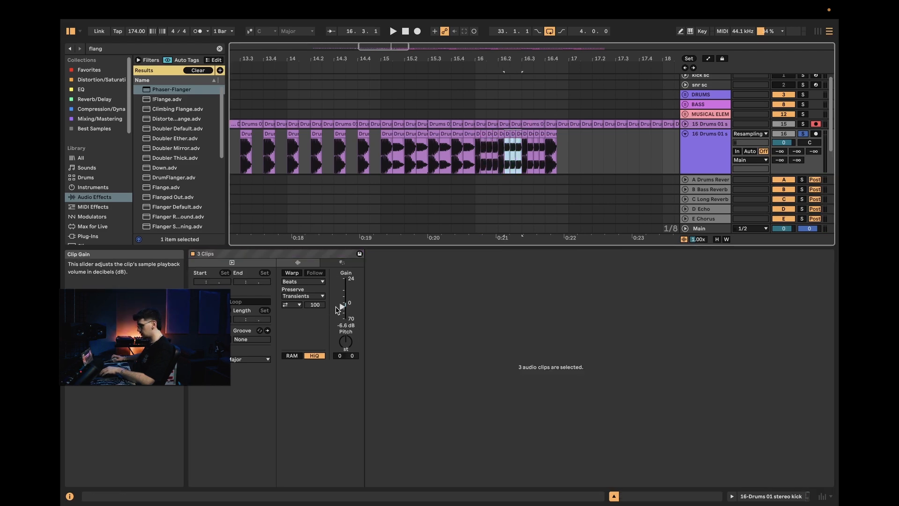
pyautogui.moveTo(337, 310); pyautogui.dragTo(337, 307)
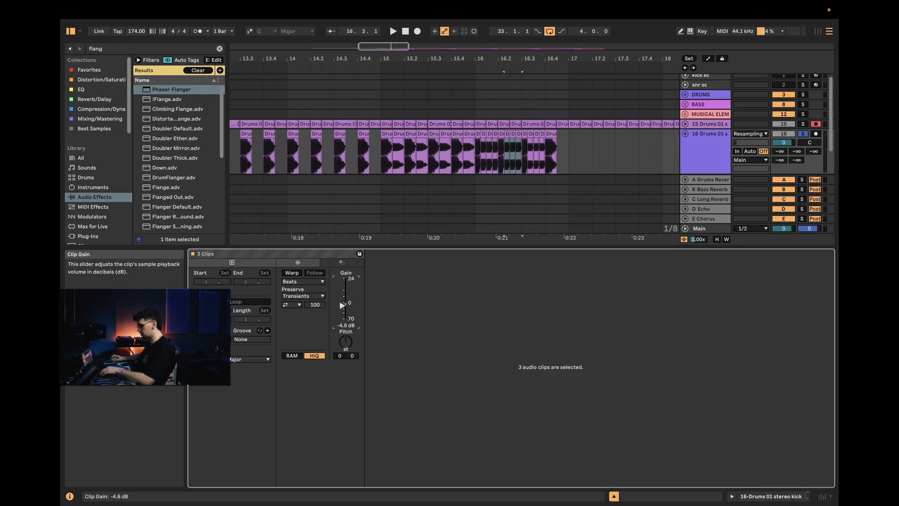
# Raise the three quieter kicks in beat 3 of bar 16 to -3.7 dB and delete the kick at 16.4.1
pyautogui.click(531, 135)
pyautogui.keyDown('shift'); pyautogui.click(543, 135); pyautogui.keyUp('shift')
pyautogui.moveTo(339, 305); pyautogui.dragTo(339, 300)
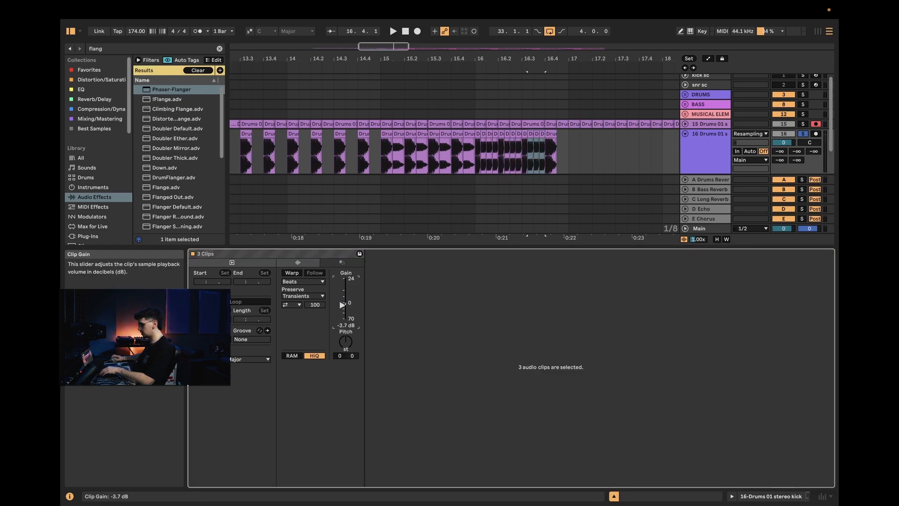
pyautogui.click(552, 136)
pyautogui.press('Delete')
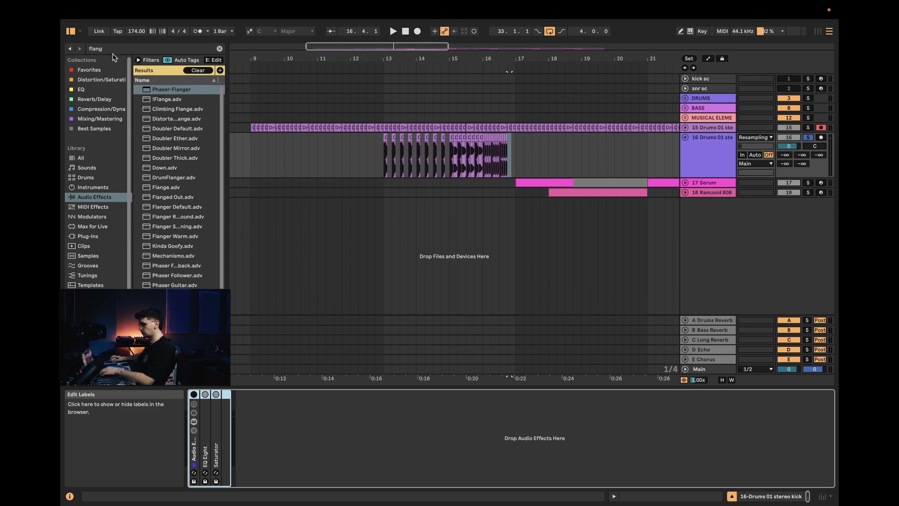
# Find Auto Filter, add it to track 16, and set it to high-pass with 47% resonance
pyautogui.hotkey('ctrl', 'f')
pyautogui.write('auto')
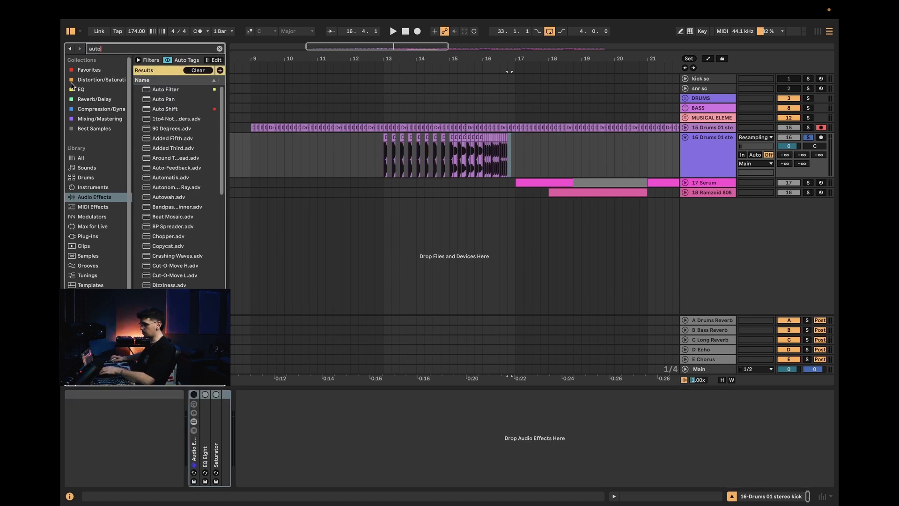
pyautogui.click(161, 90)
pyautogui.moveTo(309, 438); pyautogui.dragTo(310, 438)
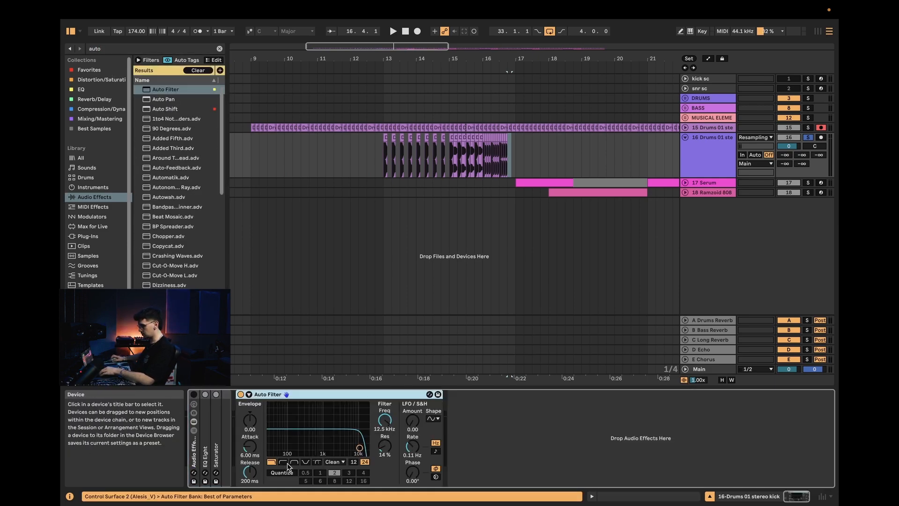
pyautogui.click(286, 463)
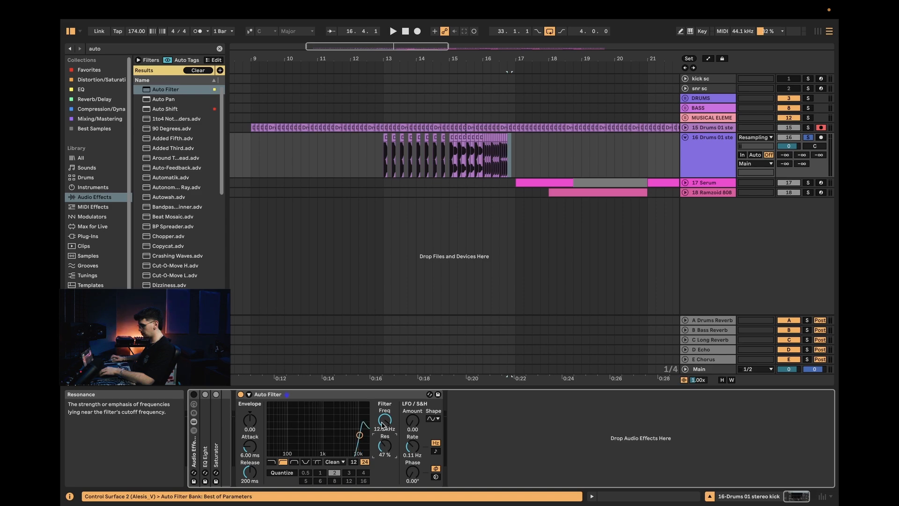
# Automate the Auto Filter frequency on track 16 to descend from bar 13 to 749 Hz at bar 15
pyautogui.click(383, 424)
pyautogui.press('a')
pyautogui.click(731, 173)
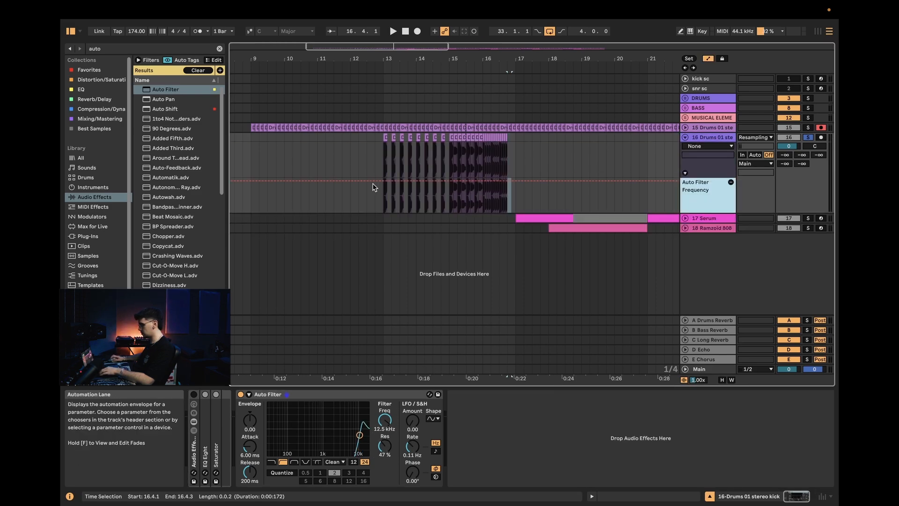
pyautogui.moveTo(383, 180); pyautogui.dragTo(383, 184)
pyautogui.moveTo(453, 184); pyautogui.dragTo(453, 193)
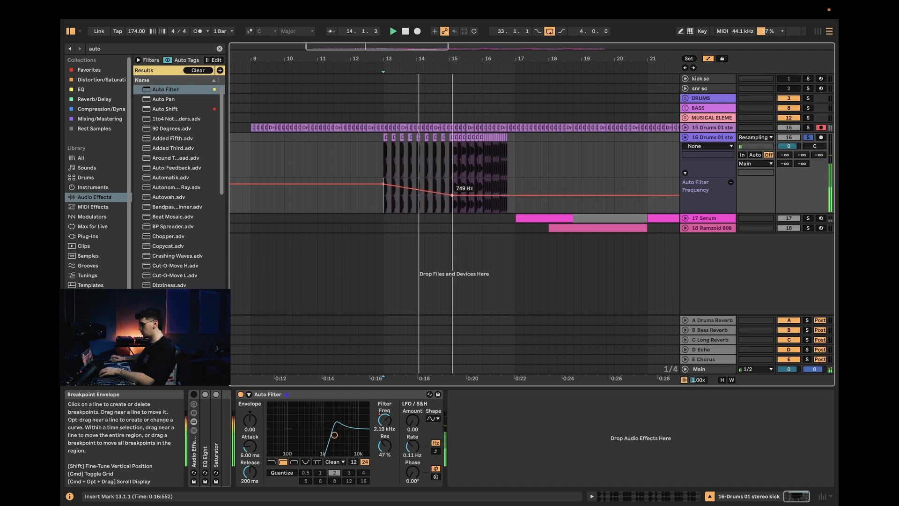
# Raise the filter resonance to 55% and extend the frequency automation down to 66.9 Hz at bar 16 and 26 Hz at bar 17
pyautogui.moveTo(385, 445); pyautogui.dragTo(385, 441)
pyautogui.moveTo(499, 195); pyautogui.dragTo(482, 207)
pyautogui.press('space')
pyautogui.rightClick(496, 197)
pyautogui.click(487, 197)
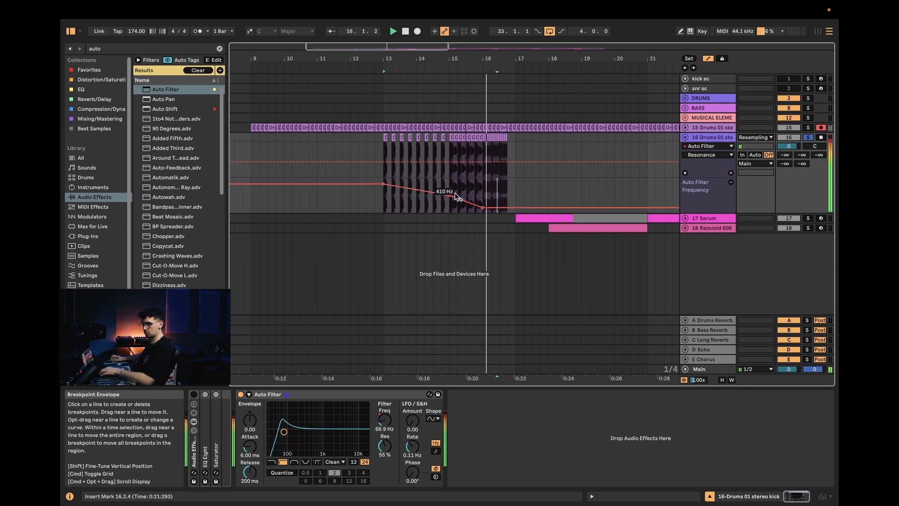
pyautogui.click(507, 207)
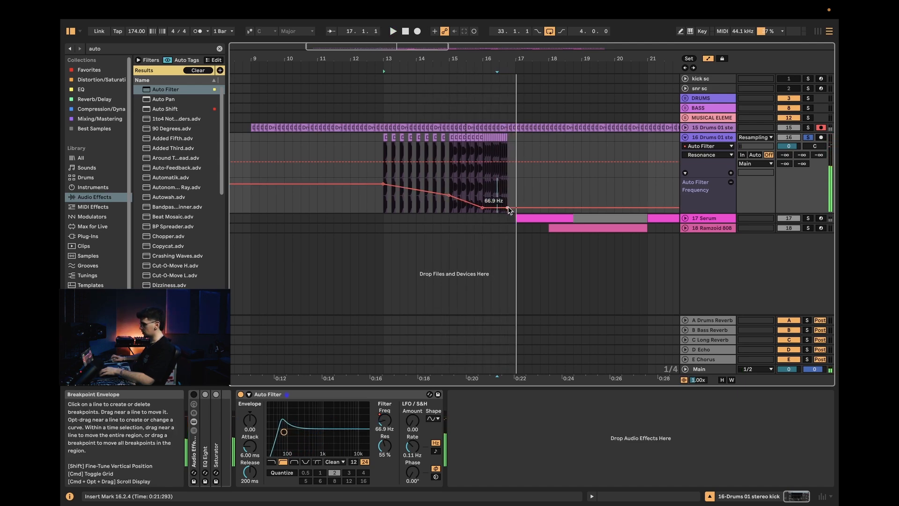
pyautogui.moveTo(515, 208); pyautogui.dragTo(516, 212)
# Add a Limiter to track 16 in True Peak mode with 33.2 ms release, and slightly lower the filter automation's bar 13 breakpoint
pyautogui.click(113, 48)
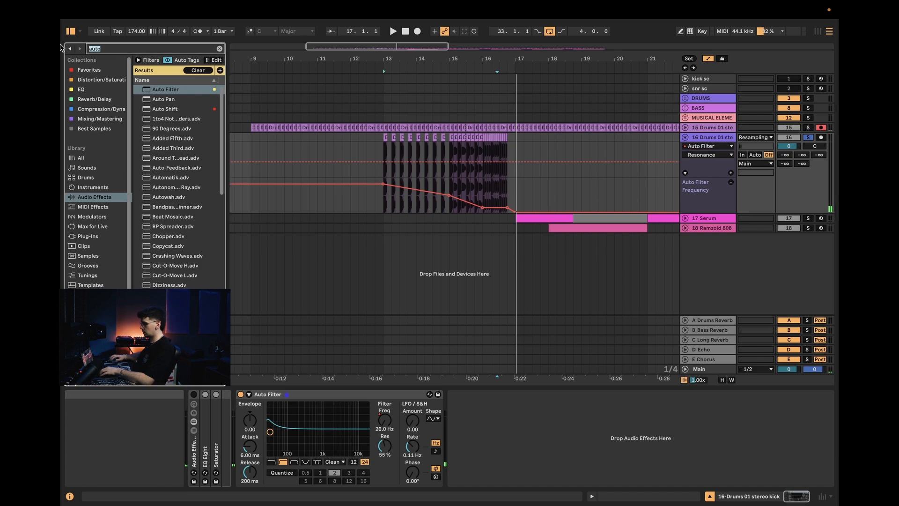
pyautogui.write('limit')
pyautogui.doubleClick(153, 91)
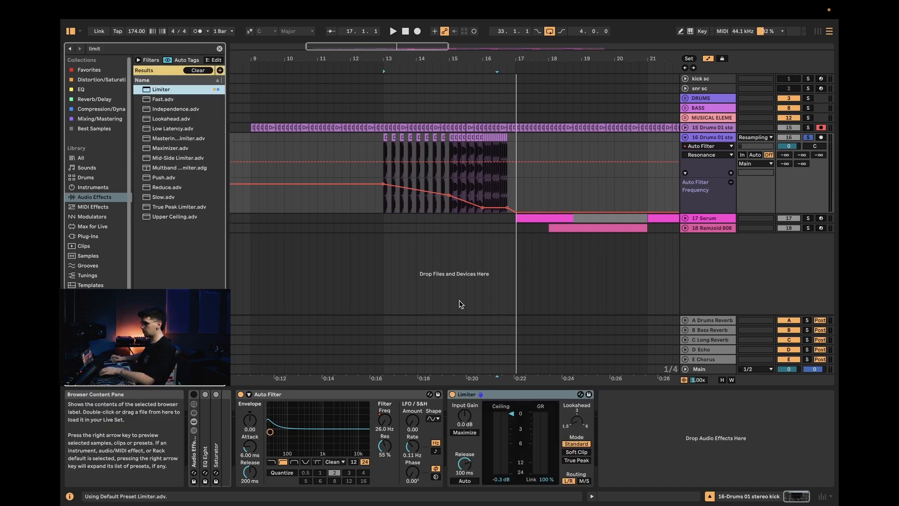
pyautogui.press('space')
pyautogui.moveTo(465, 466); pyautogui.dragTo(465, 473)
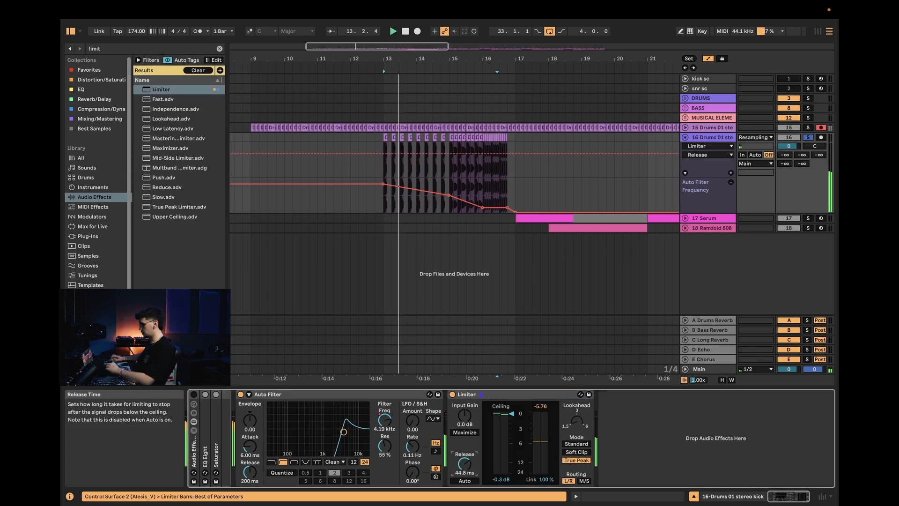
pyautogui.moveTo(383, 183); pyautogui.dragTo(384, 187)
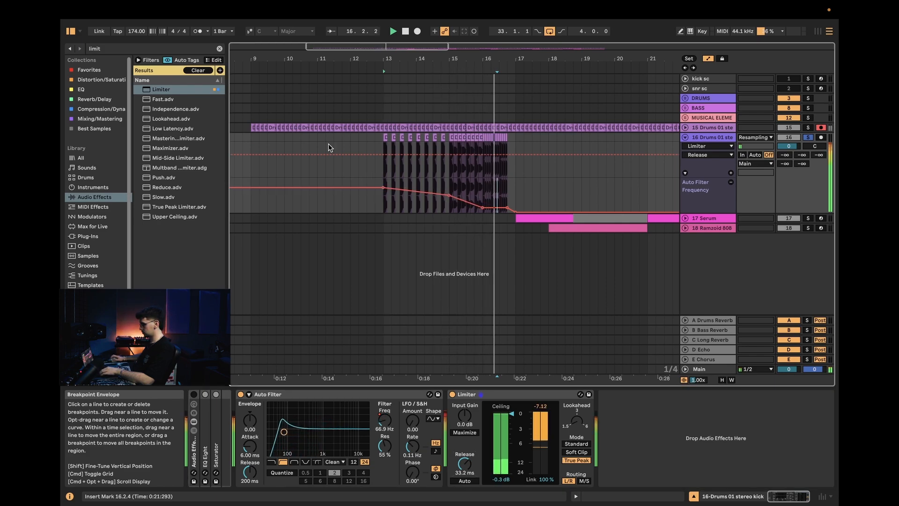
# Find Roar, add it between Auto Filter and Limiter on track 16, and set its drive to 6.1 dB and tone to 21%
pyautogui.press('super+f')
pyautogui.write('dent')
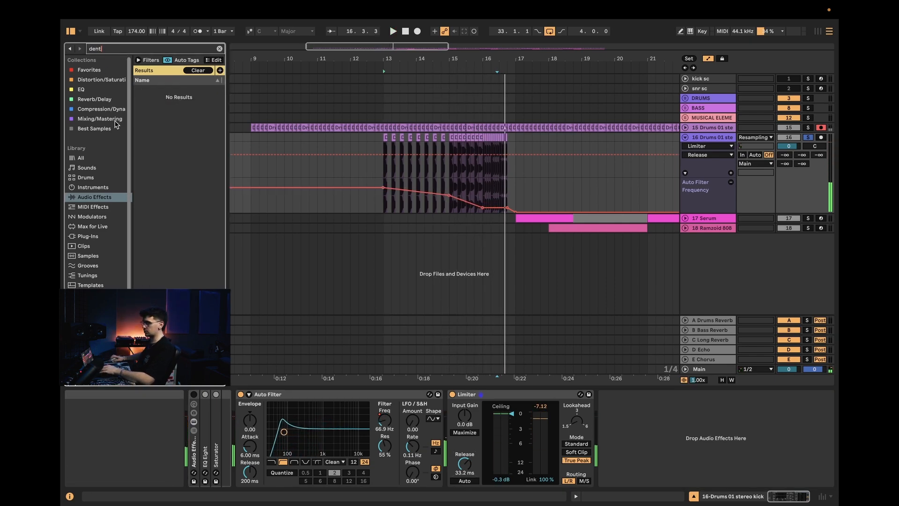
pyautogui.press('super+f')
pyautogui.write('roar')
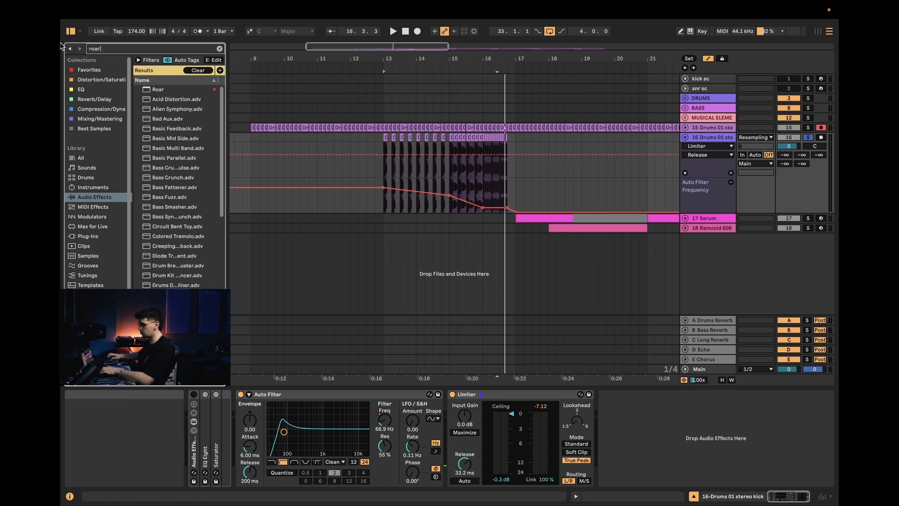
pyautogui.press('Down')
pyautogui.press('Return')
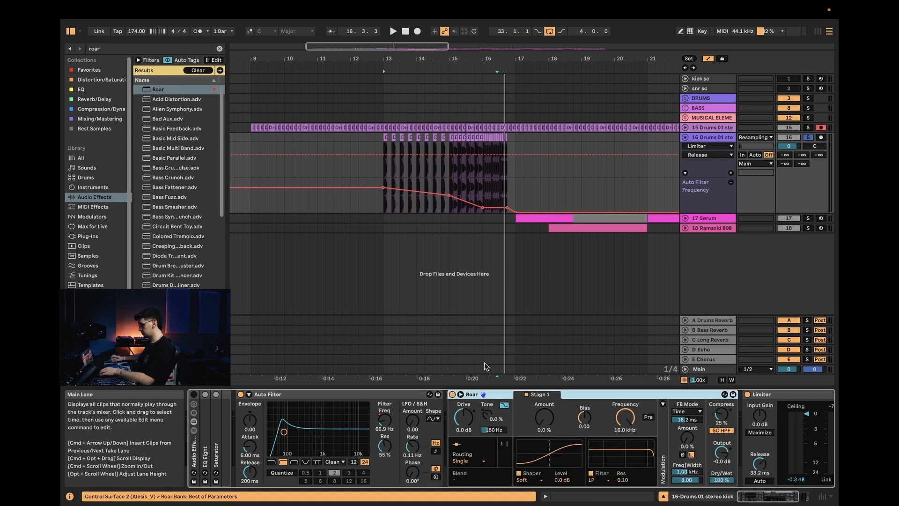
pyautogui.press('space')
pyautogui.moveTo(461, 421); pyautogui.dragTo(485, 406)
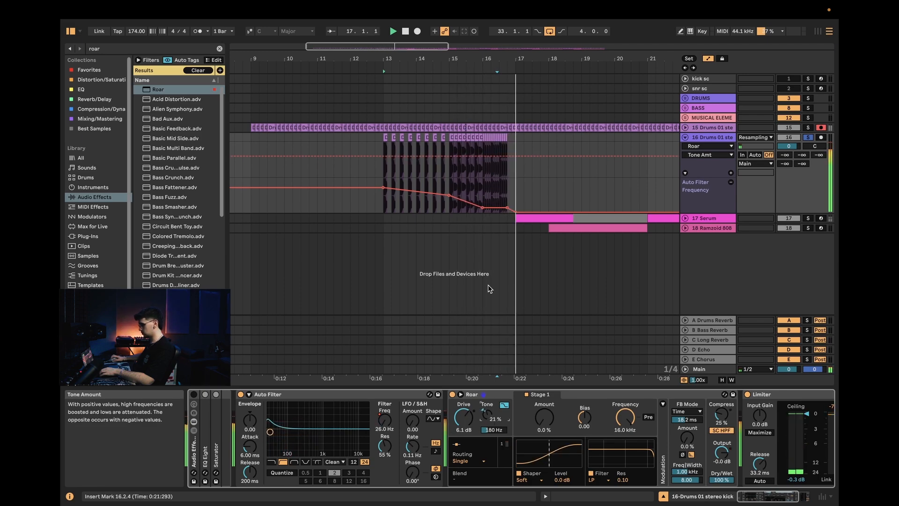
# Lower track 16's volume to -4.8 dB and collapse the Roar and Limiter devices
pyautogui.moveTo(798, 146); pyautogui.dragTo(799, 151)
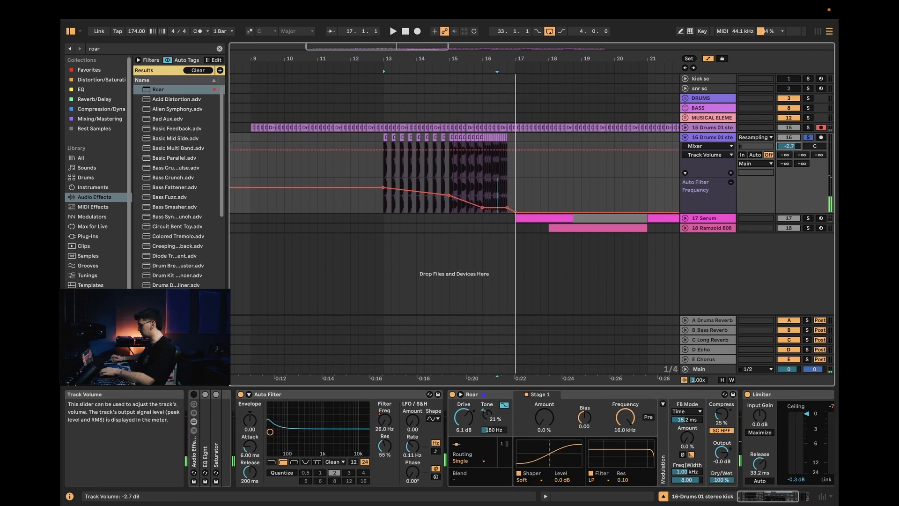
pyautogui.doubleClick(495, 392)
pyautogui.doubleClick(495, 393)
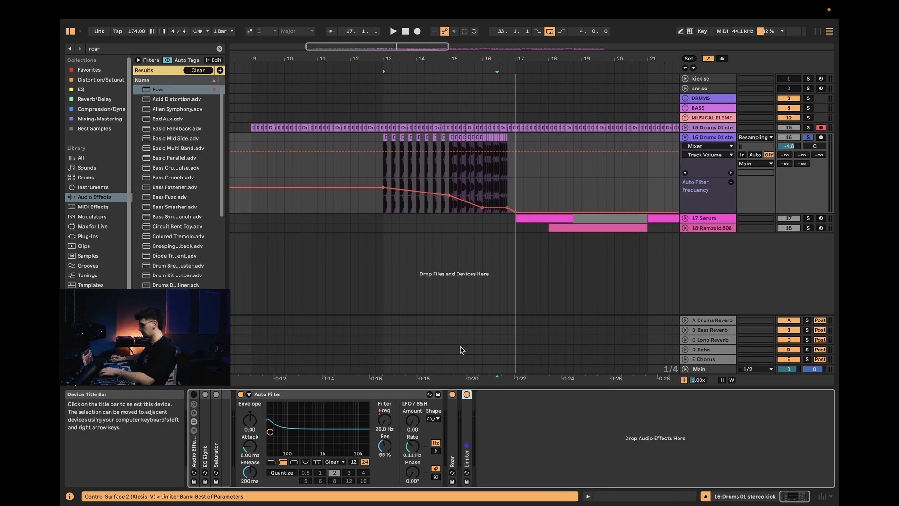
# Solo track 15 alongside track 16, and consolidate the kicks from bar 13 to 16.4.1 into one clip with automation hidden
pyautogui.keyDown('super'); pyautogui.click(808, 127); pyautogui.keyUp('super')
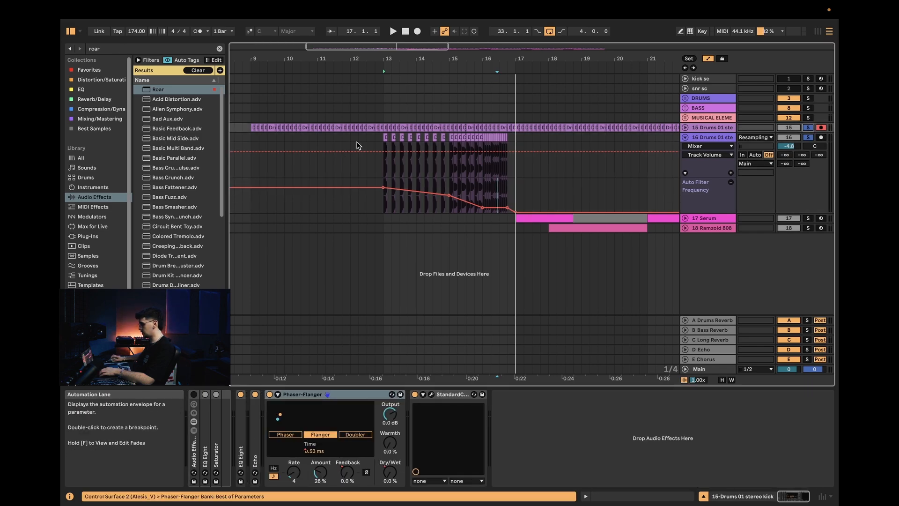
pyautogui.click(386, 139)
pyautogui.keyDown('shift'); pyautogui.click(505, 138); pyautogui.keyUp('shift')
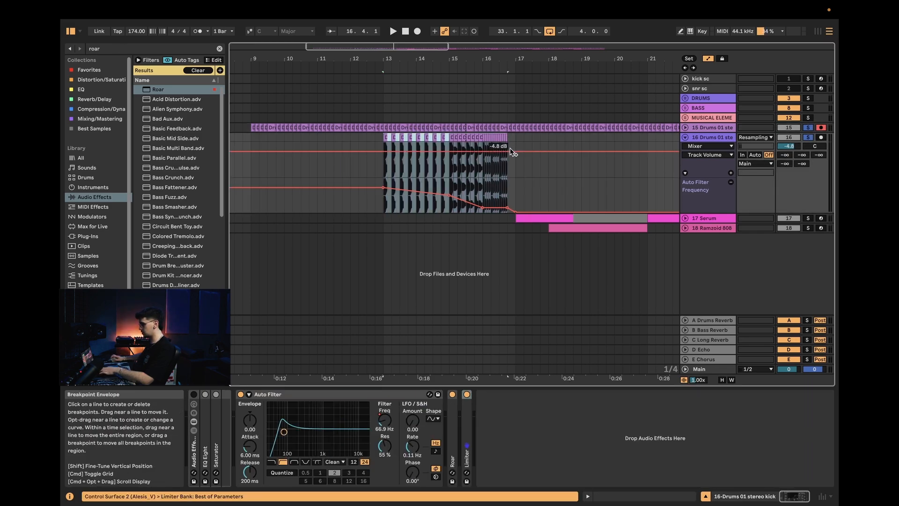
pyautogui.press('super+j')
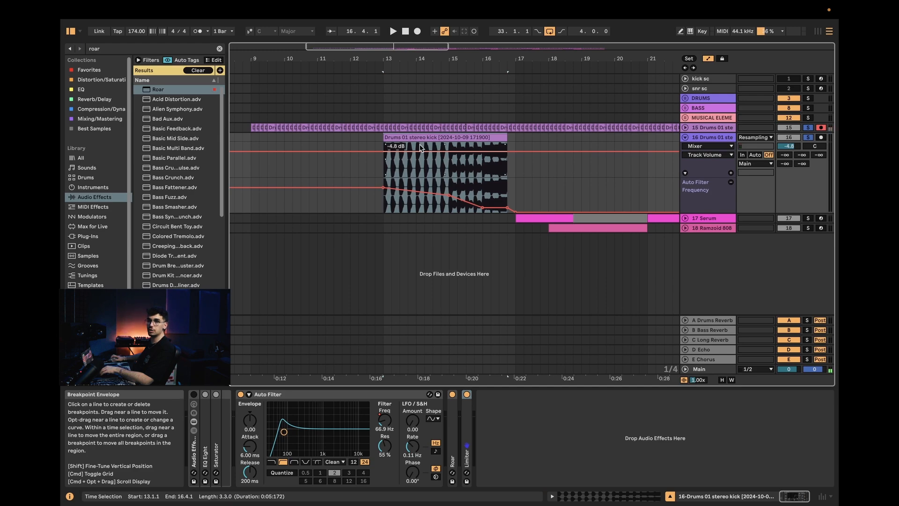
pyautogui.press('a')
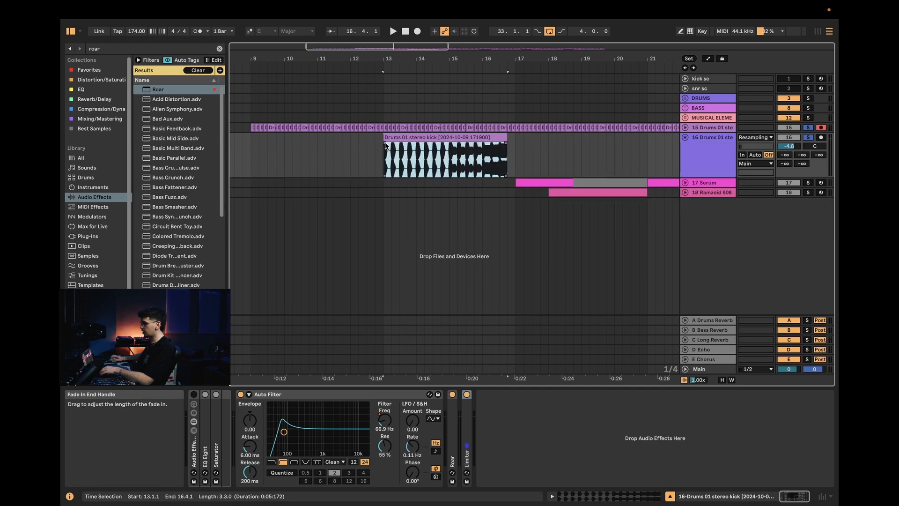
# Give the consolidated kick clip a long fade-in from bar 13, audition it, and lower track 16's volume to -5.8 dB
pyautogui.moveTo(385, 143); pyautogui.dragTo(437, 143)
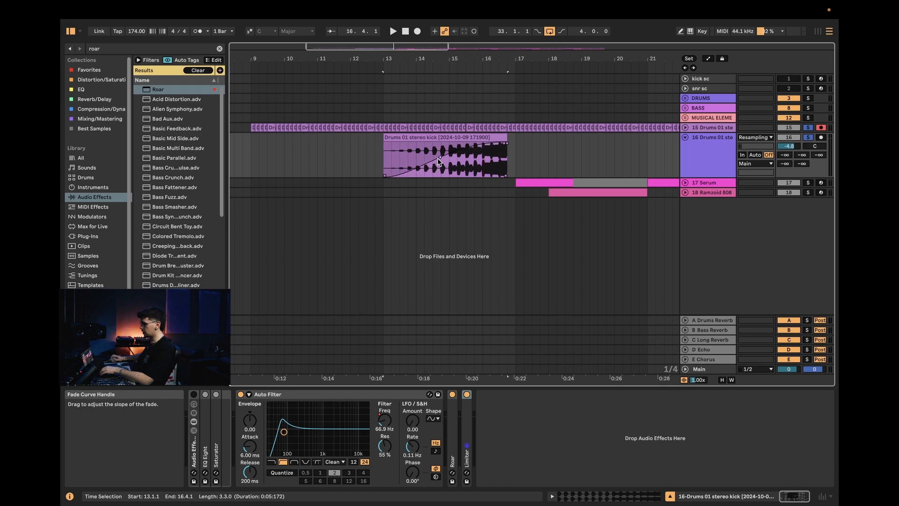
pyautogui.click(411, 129)
pyautogui.click(410, 137)
pyautogui.press('space')
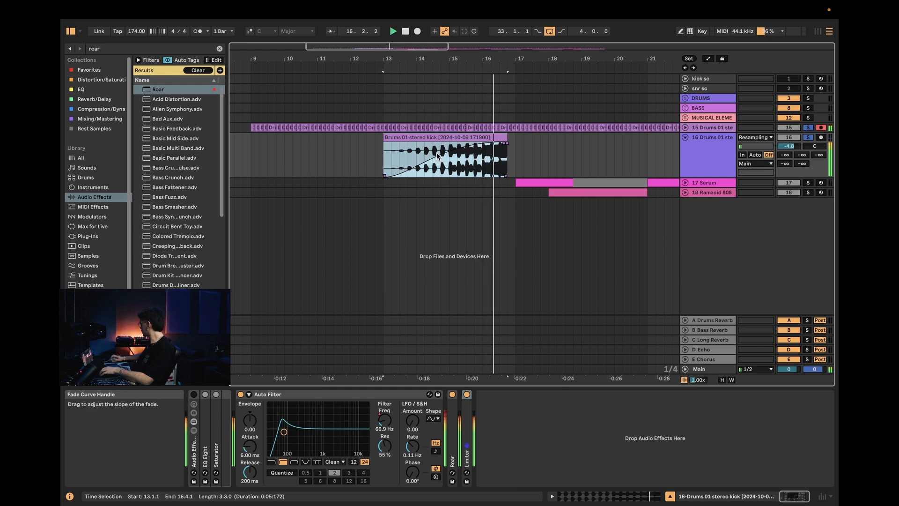
pyautogui.press('space')
pyautogui.moveTo(789, 146); pyautogui.dragTo(789, 150)
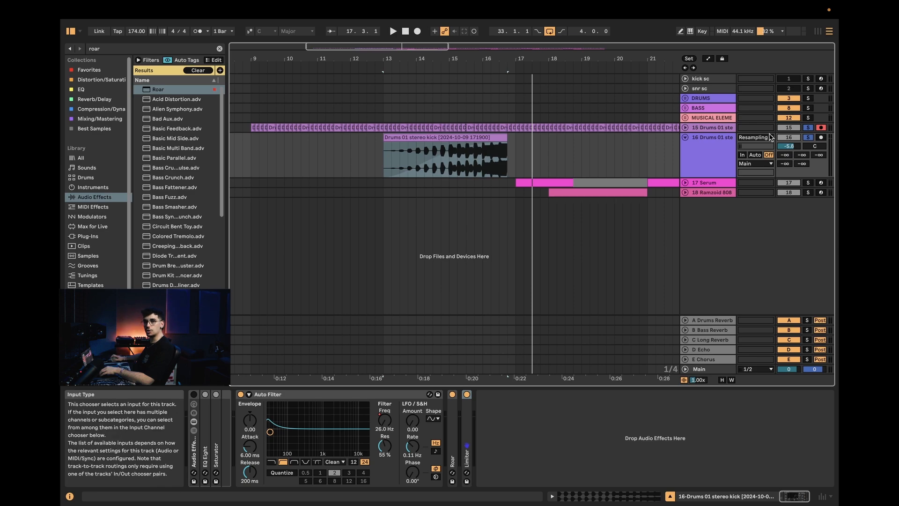
# Insert a new resampling audio track below Ramzoid 808, arm it for recording, and solo the Serum and Ramzoid 808 tracks
pyautogui.click(714, 192)
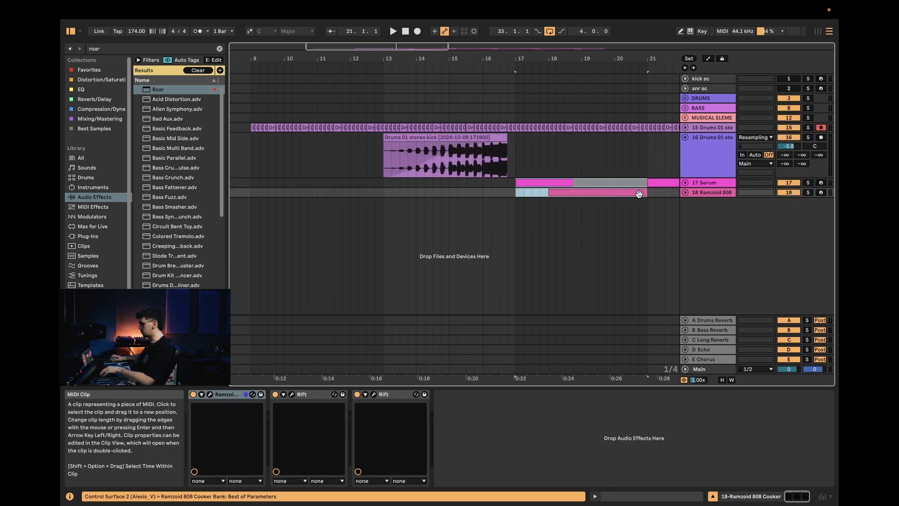
pyautogui.press('super+t')
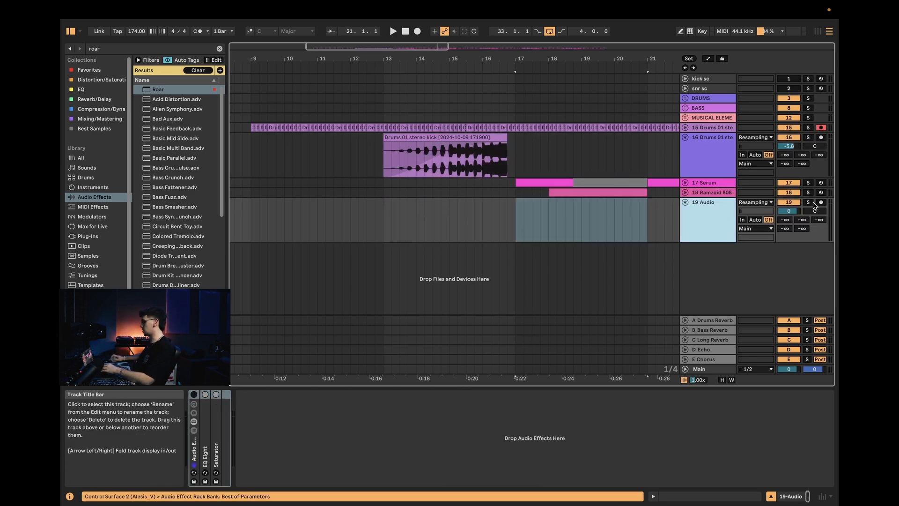
pyautogui.click(821, 202)
pyautogui.click(808, 192)
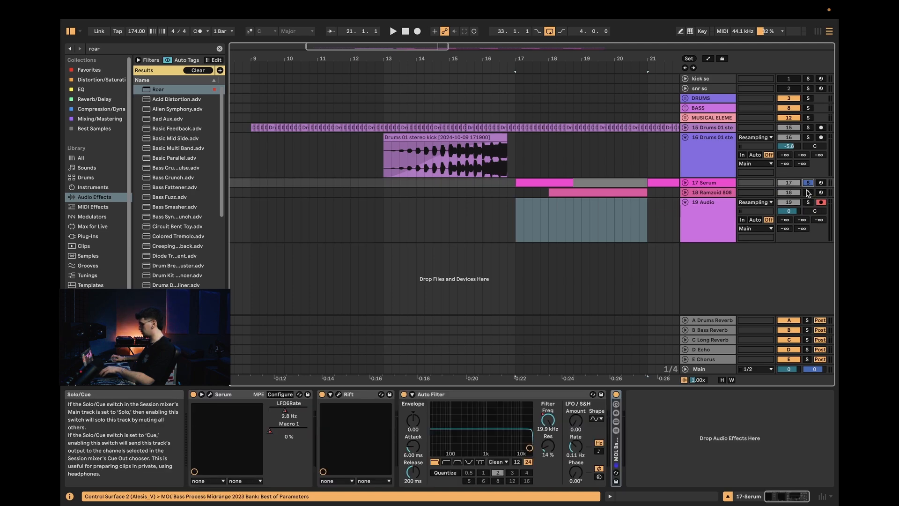
pyautogui.keyDown('super'); pyautogui.click(808, 182); pyautogui.keyUp('super')
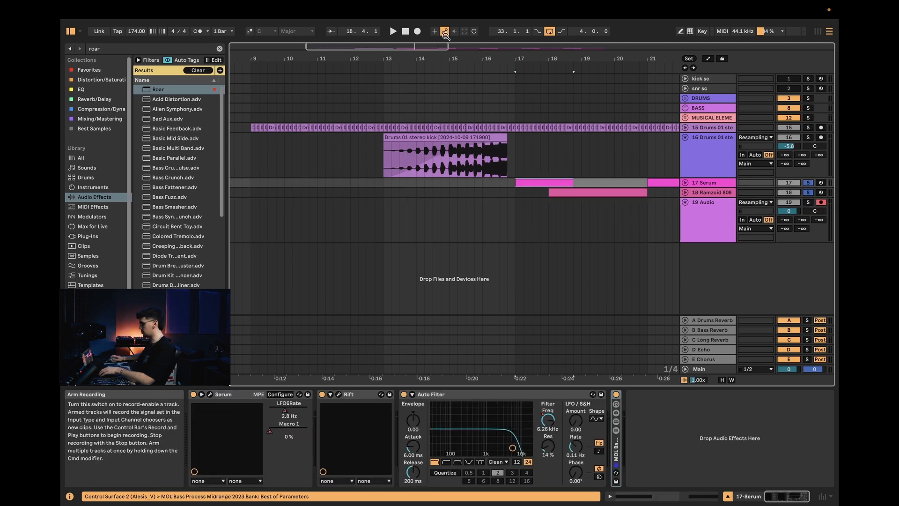
# Record the soloed bass tracks onto track 19 from bar 17, and delete the part of the recording past bar 21
pyautogui.click(510, 185)
pyautogui.click(516, 192)
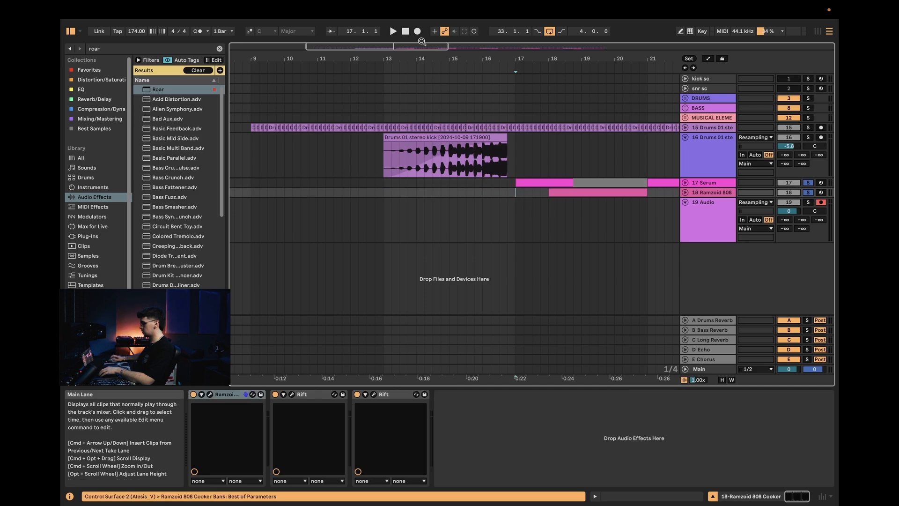
pyautogui.press('F9')
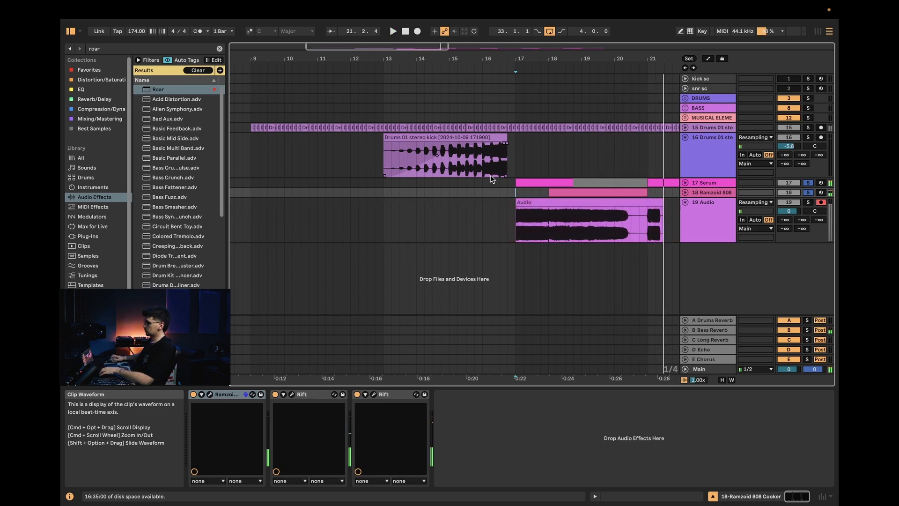
pyautogui.press('F9')
pyautogui.click(653, 200)
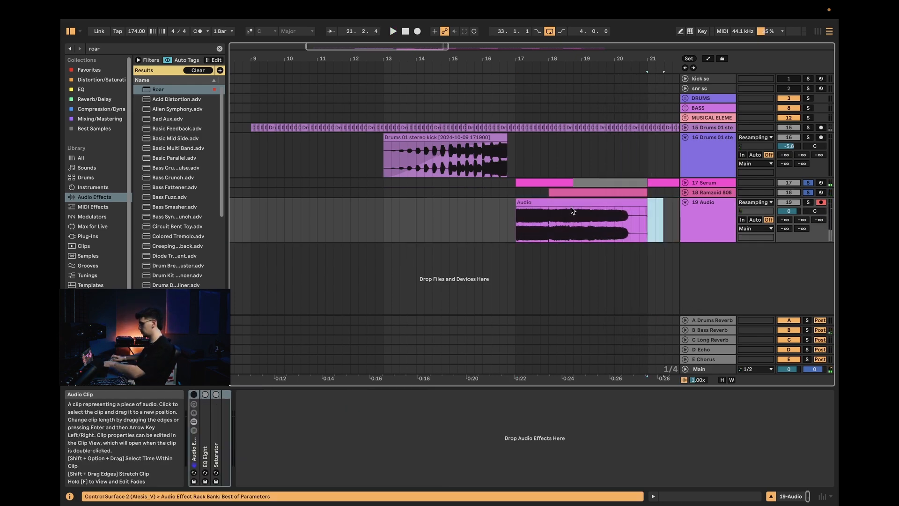
pyautogui.click(556, 220)
# Split the bass recording at bar 18, placing its first bar at bars 9 and 13 and the remainder at bar 14
pyautogui.click(685, 192)
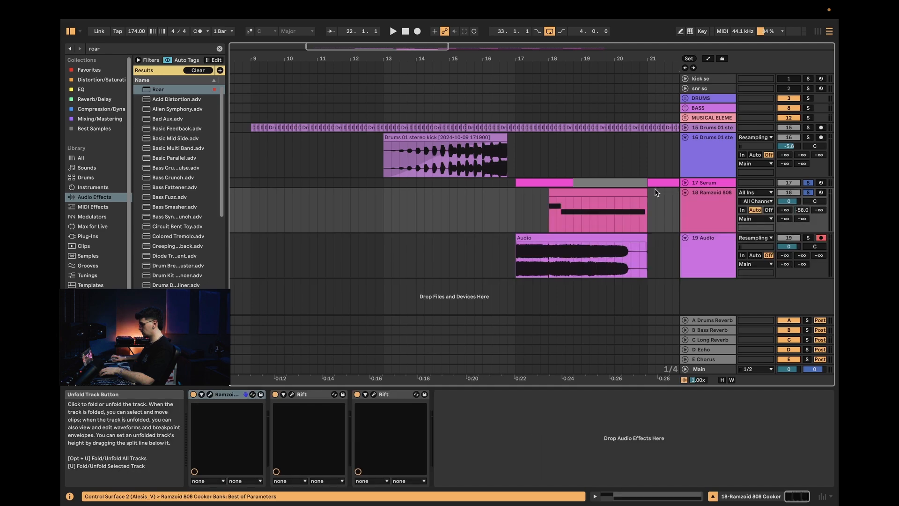
pyautogui.click(546, 250)
pyautogui.moveTo(534, 238); pyautogui.dragTo(270, 244)
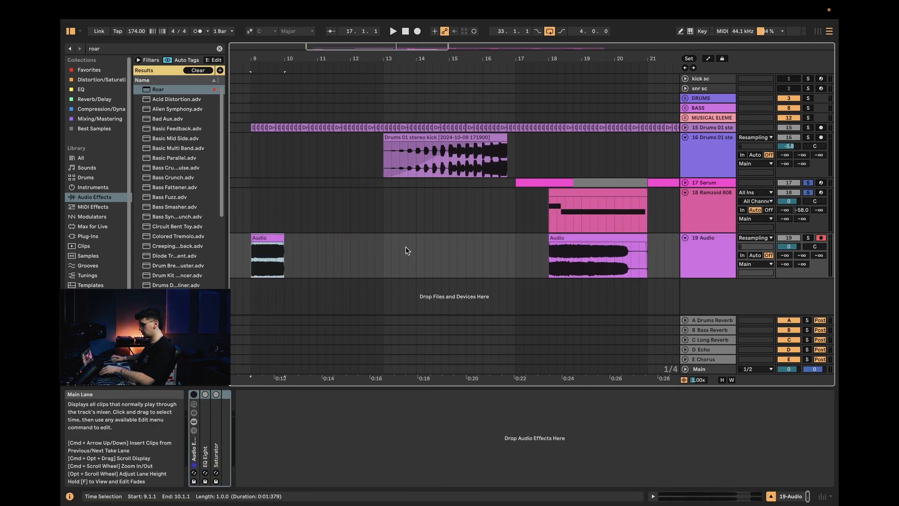
pyautogui.click(387, 251)
pyautogui.press('super+v')
pyautogui.moveTo(590, 248); pyautogui.dragTo(464, 248)
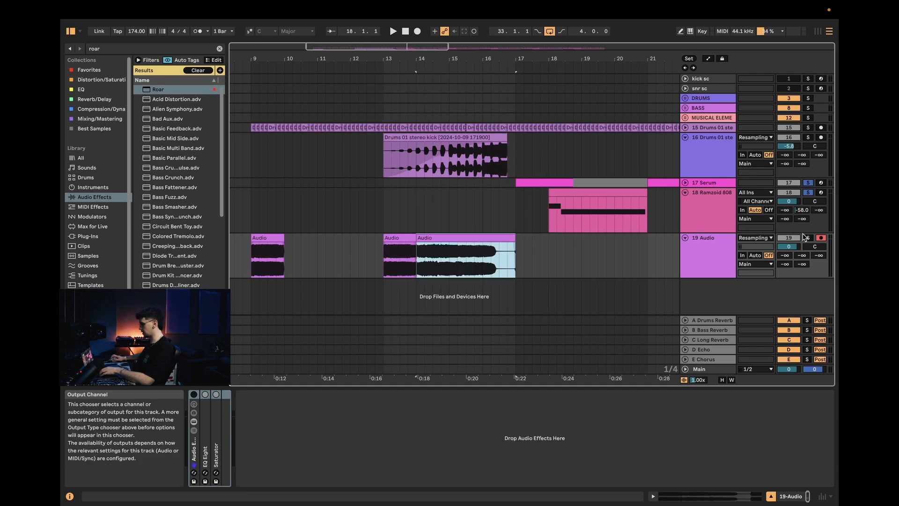
# Insert another audio track below track 19 and move the long bass clip at bar 14 onto it
pyautogui.click(719, 246)
pyautogui.press('super+t')
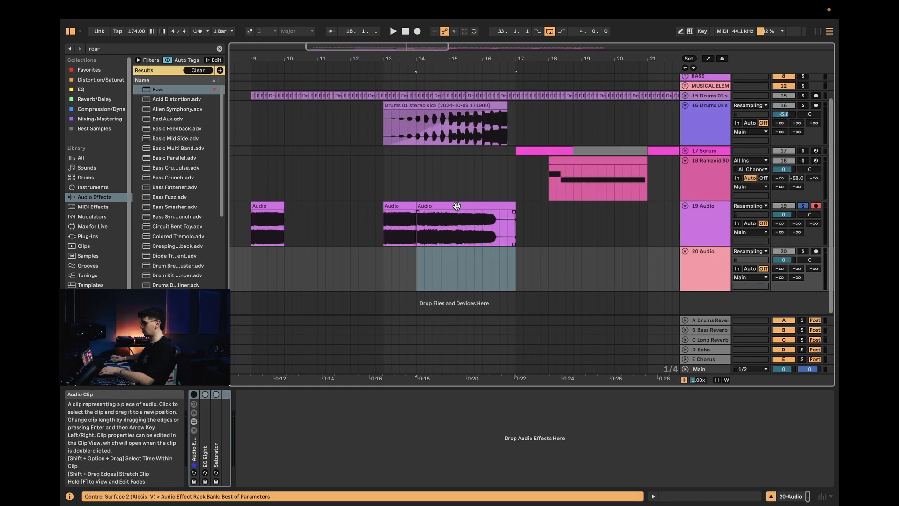
pyautogui.moveTo(456, 207); pyautogui.dragTo(455, 249)
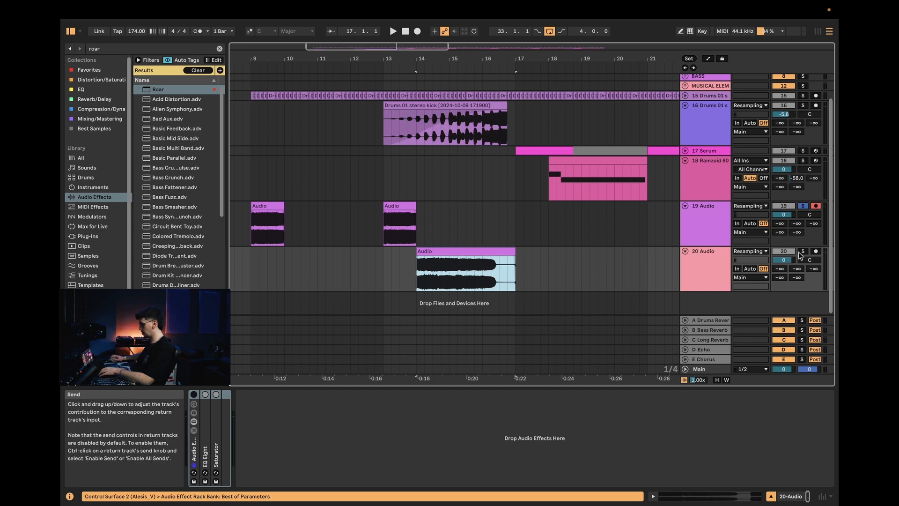
# Solo track 20 and set its bass clip's warp mode to Complex with the pitch transposed up 12 semitones
pyautogui.click(803, 251)
pyautogui.press('space')
pyautogui.click(682, 496)
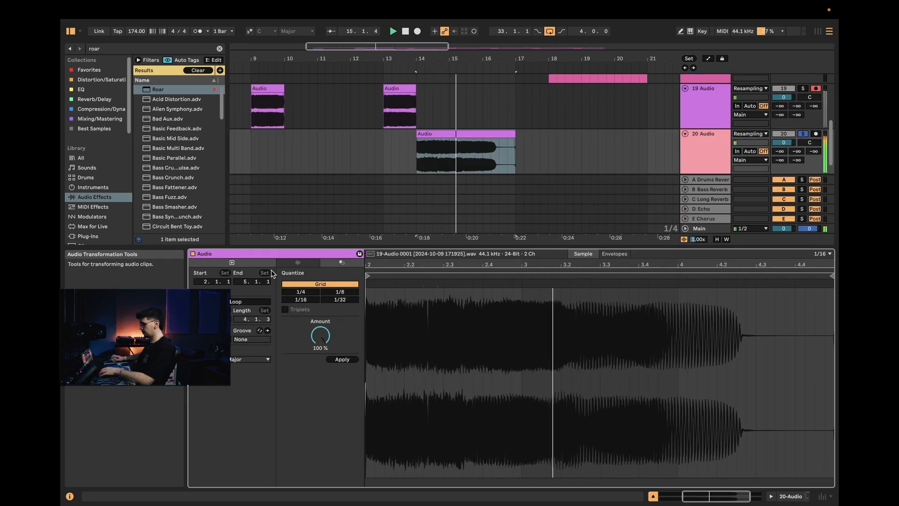
pyautogui.click(312, 263)
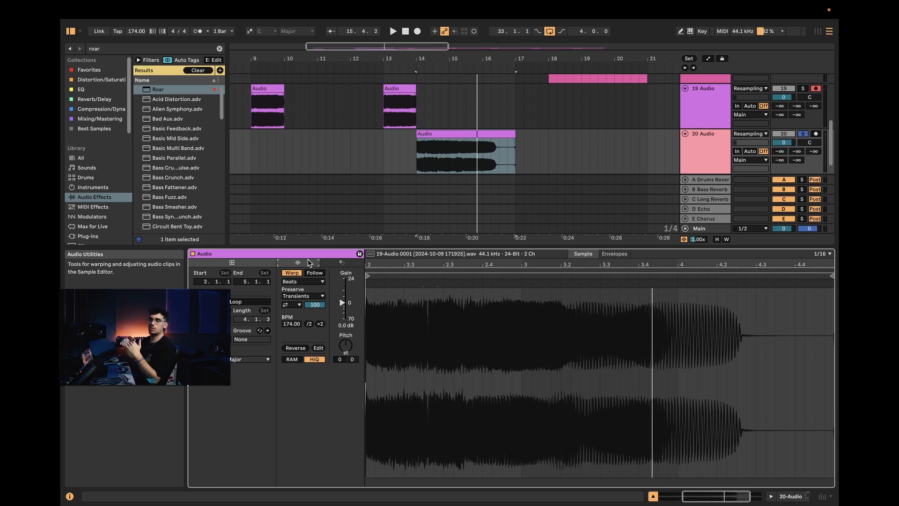
pyautogui.click(303, 281)
pyautogui.click(313, 323)
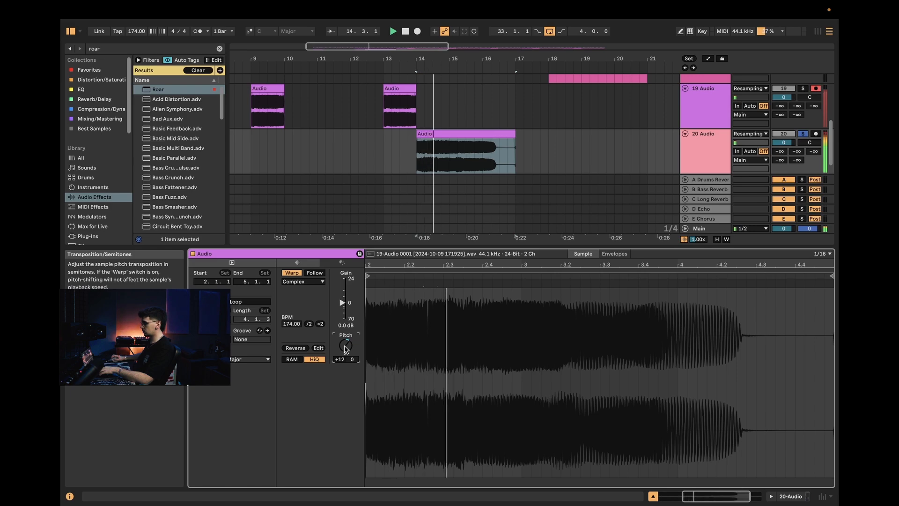
# Add an Echo to track 20 in Ping Pong mode with 61% feedback and 34% dry/wet
pyautogui.click(801, 496)
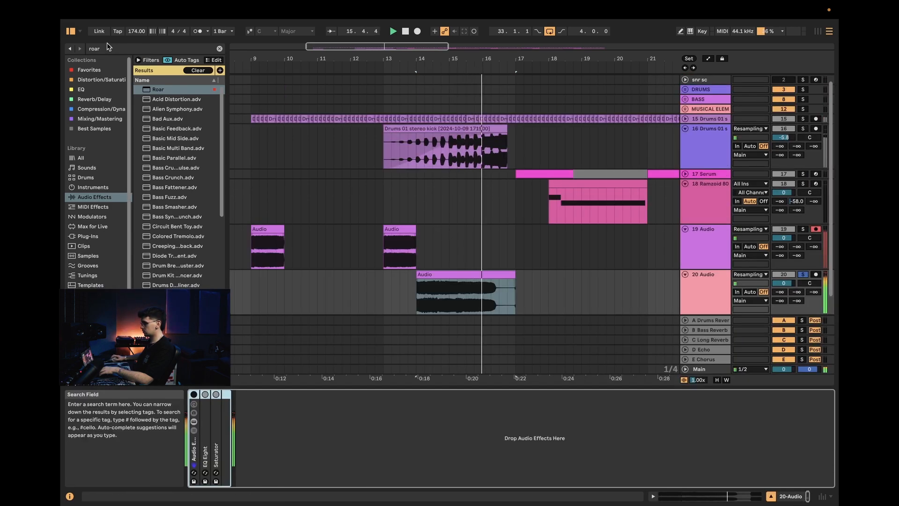
pyautogui.press('super+f')
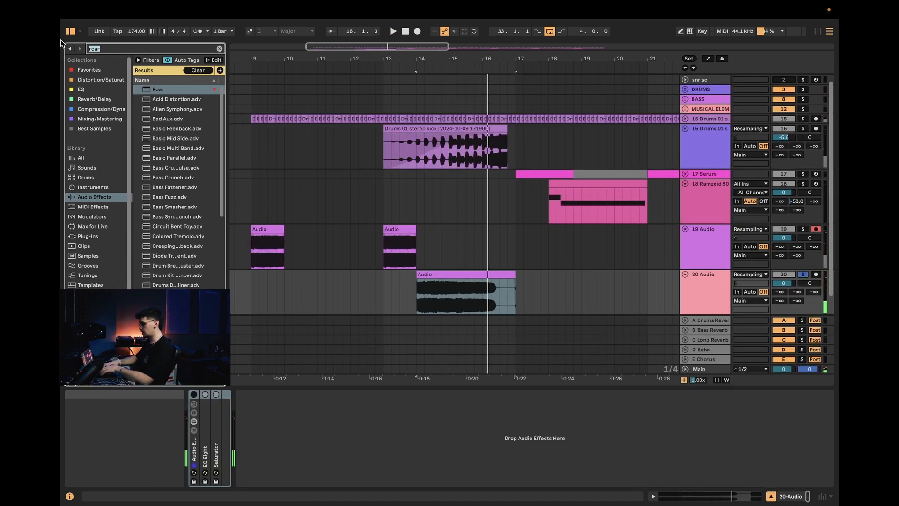
pyautogui.write('echo')
pyautogui.moveTo(159, 89); pyautogui.dragTo(280, 395)
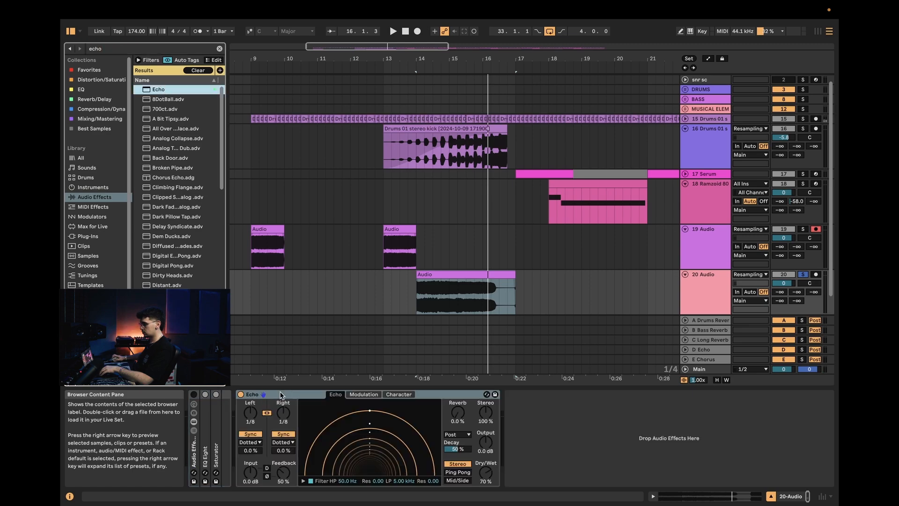
pyautogui.moveTo(486, 472); pyautogui.dragTo(486, 488)
pyautogui.moveTo(284, 472); pyautogui.dragTo(286, 469)
pyautogui.press('space')
pyautogui.moveTo(486, 472); pyautogui.dragTo(485, 475)
pyautogui.moveTo(285, 472); pyautogui.dragTo(283, 475)
pyautogui.click(457, 472)
# Insert an Auto Filter before the Echo as a high-pass at about 7.71 kHz with 35% resonance
pyautogui.hotkey('ctrl', 'f')
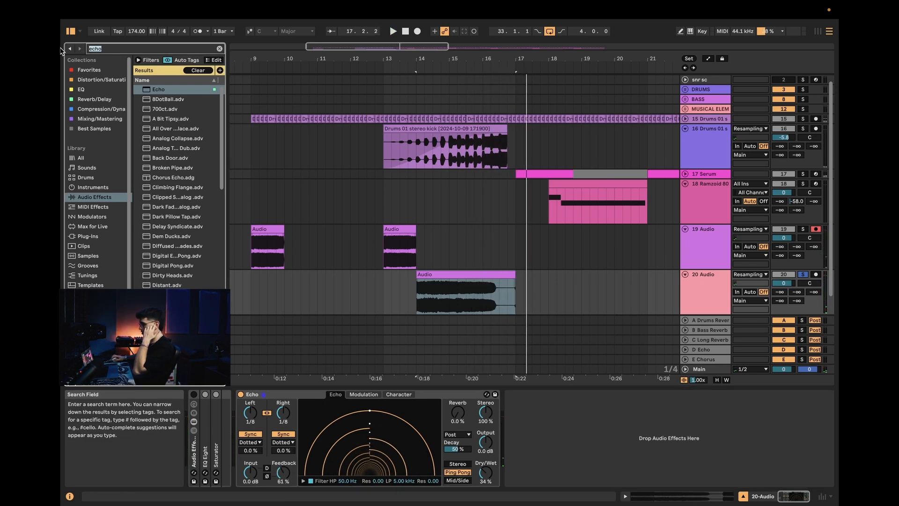
pyautogui.write('auto')
pyautogui.moveTo(164, 90); pyautogui.dragTo(313, 445)
pyautogui.click(283, 461)
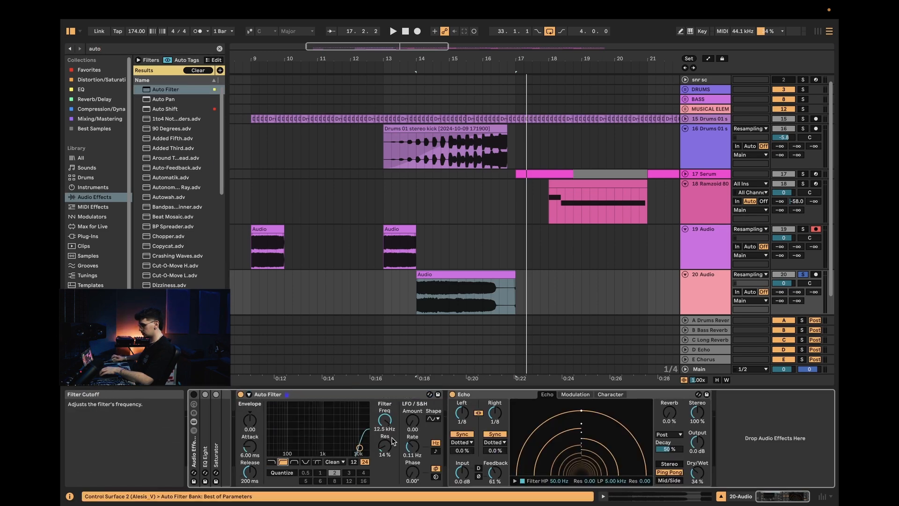
pyautogui.moveTo(384, 419); pyautogui.dragTo(385, 421)
# Copy the long bass clip at bar 14 to bar 10 on track 20 and check the copy's pitch settings
pyautogui.click(712, 277)
pyautogui.scroll(-2, 703, 277)
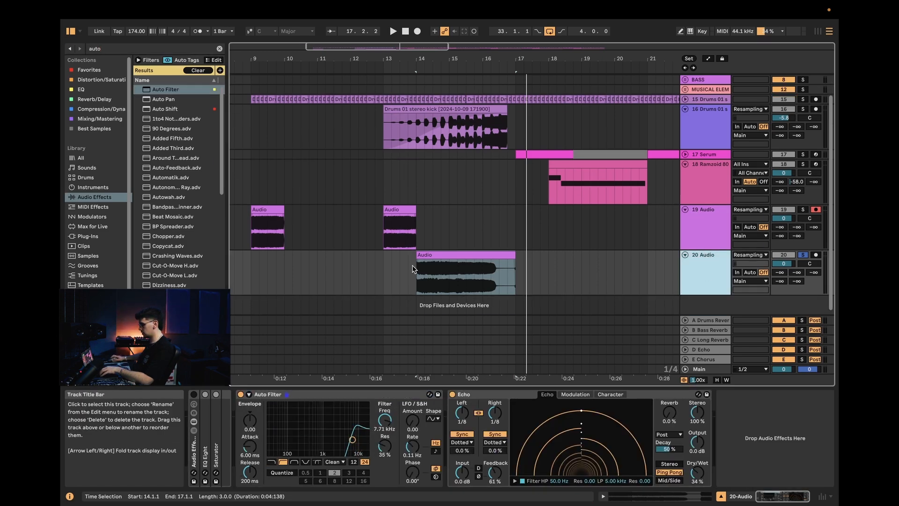
pyautogui.click(424, 255)
pyautogui.click(291, 261)
pyautogui.press('super+v')
pyautogui.moveTo(316, 255); pyautogui.dragTo(308, 255)
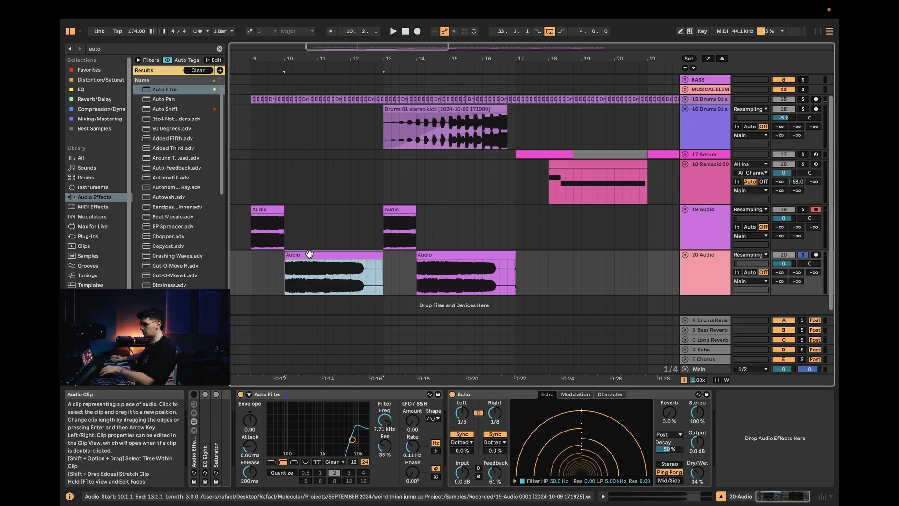
pyautogui.click(658, 493)
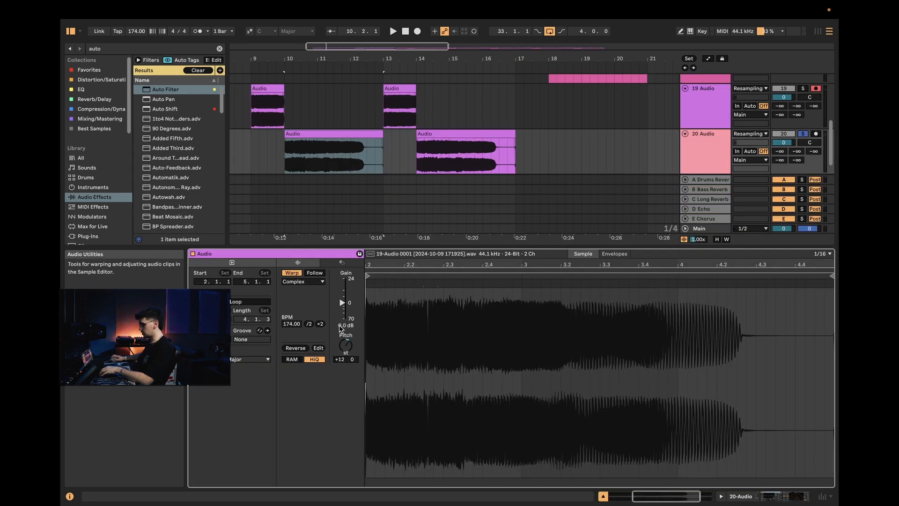
pyautogui.click(775, 497)
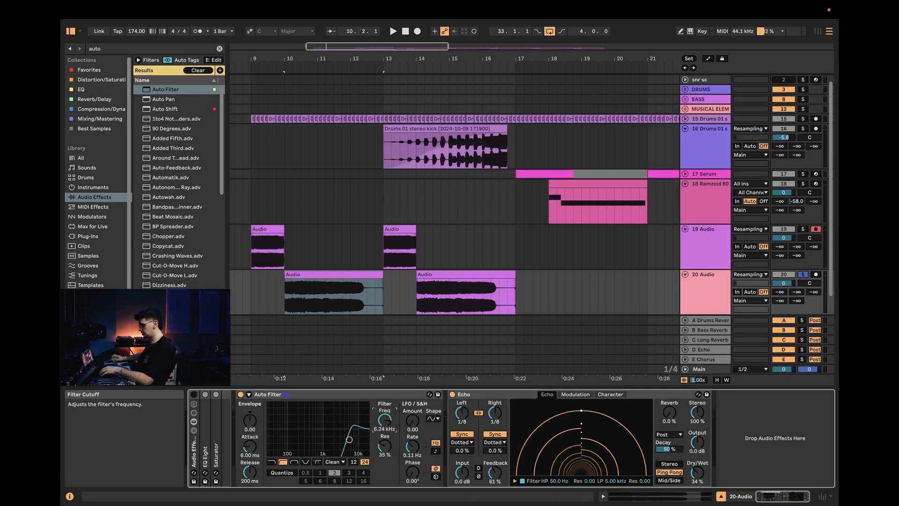
# Automate track 20's Auto Filter frequency to fall from 2.93 kHz at bar 10 to 968 Hz after bar 12 and about 262 Hz after bar 16
pyautogui.moveTo(384, 420); pyautogui.dragTo(384, 421)
pyautogui.click(724, 286)
pyautogui.press('a')
pyautogui.scroll(-2, 409, 268)
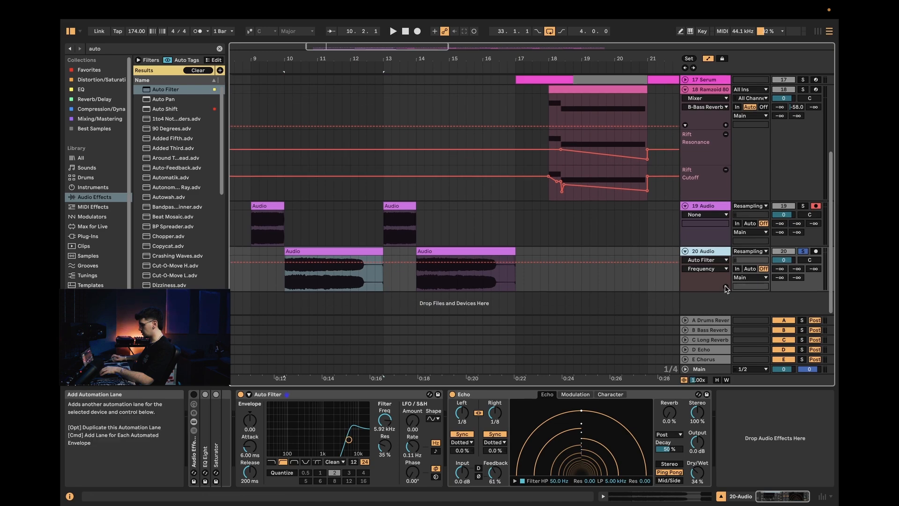
pyautogui.click(726, 286)
pyautogui.scroll(-2, 266, 295)
pyautogui.click(281, 295)
pyautogui.moveTo(285, 280); pyautogui.dragTo(282, 284)
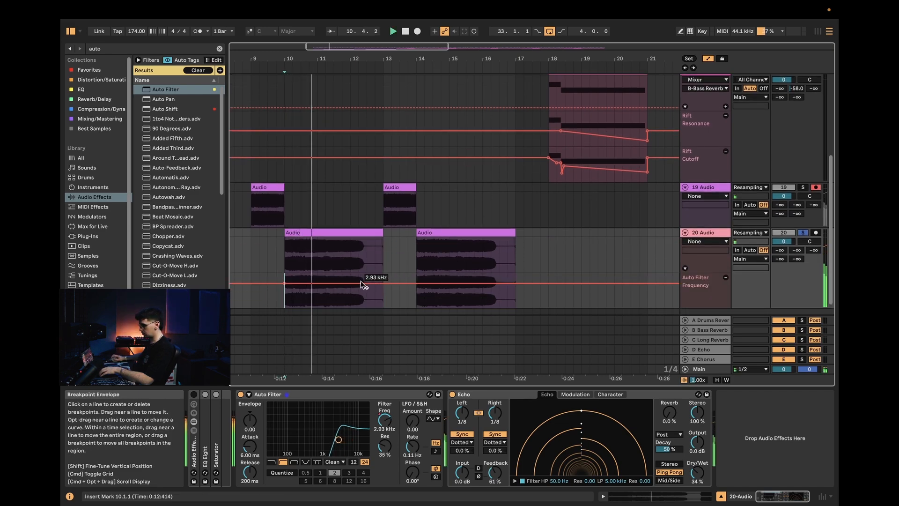
pyautogui.moveTo(362, 284); pyautogui.dragTo(366, 289)
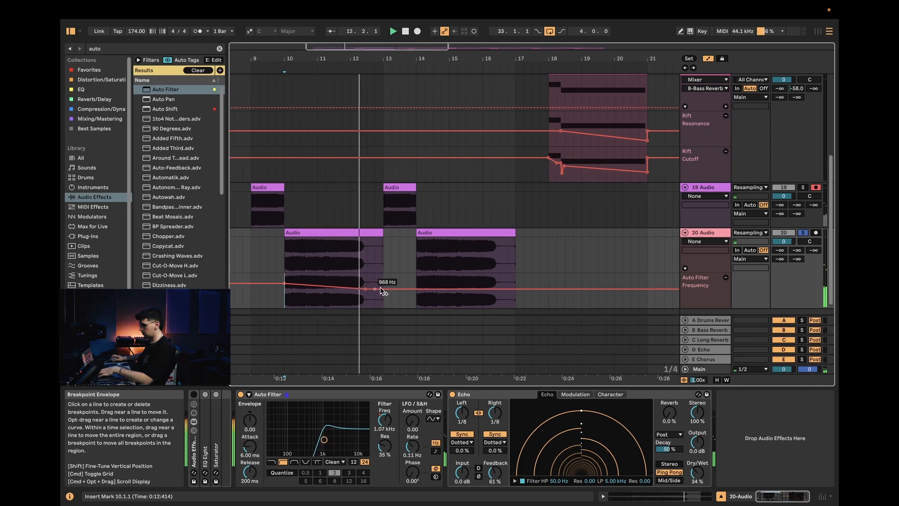
pyautogui.moveTo(499, 289); pyautogui.dragTo(501, 296)
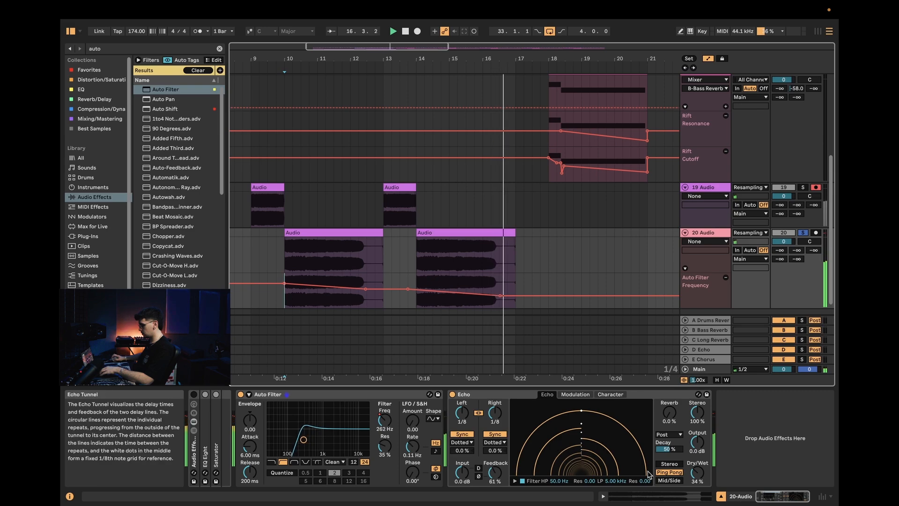
# Switch Echo to 150 ms time mode with 85% feedback, 43% dry/wet, 2.0 dB output, and its filter at 131 Hz high-pass and 5.58 kHz low-pass
pyautogui.click(494, 435)
pyautogui.click(494, 435)
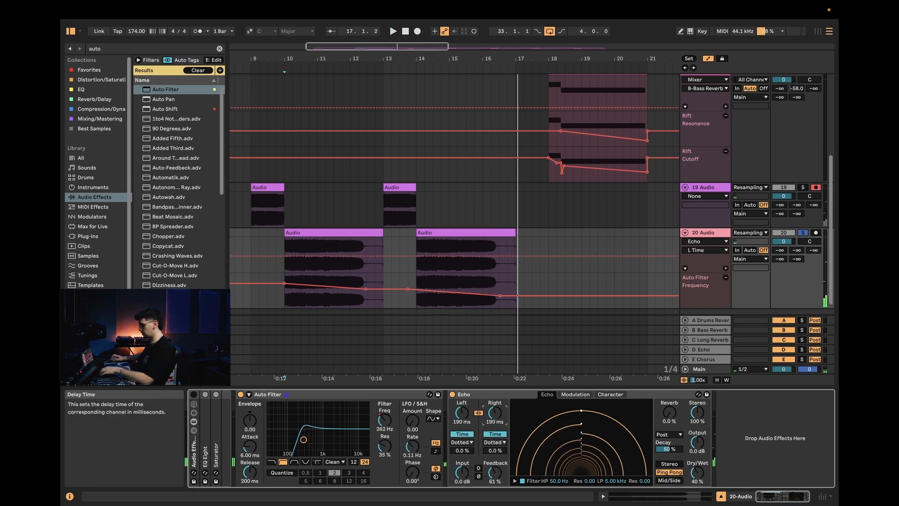
pyautogui.press('space')
pyautogui.moveTo(496, 469); pyautogui.dragTo(495, 462)
pyautogui.moveTo(697, 472); pyautogui.dragTo(698, 437)
pyautogui.click(514, 481)
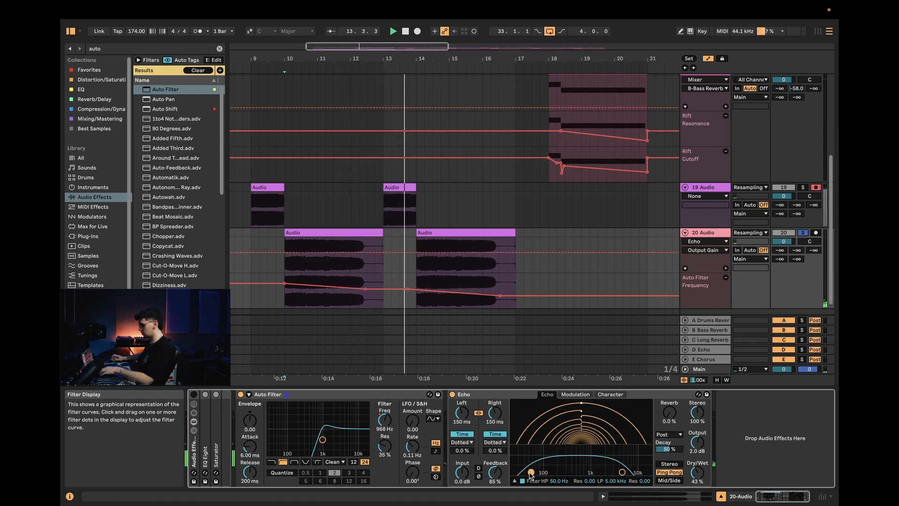
pyautogui.moveTo(531, 472); pyautogui.dragTo(538, 472)
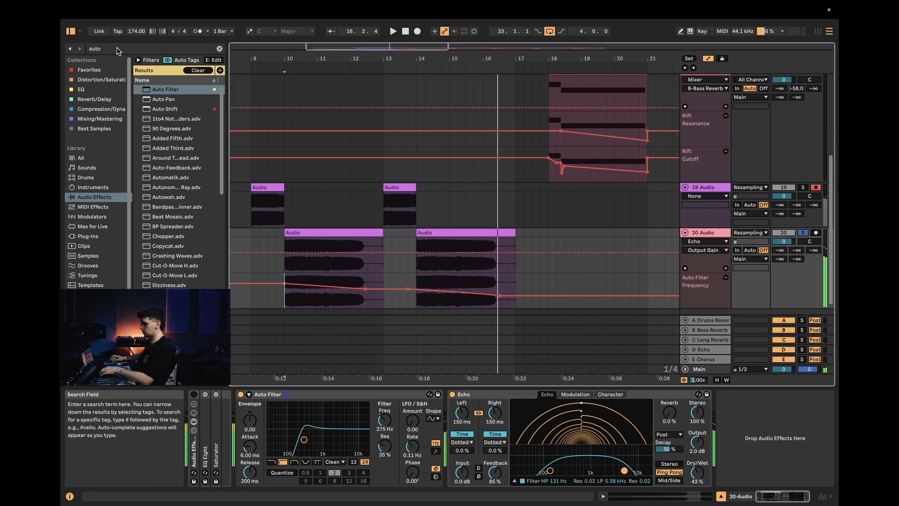
# Add a Reverb after the Echo with a 4.15 s decay and 40% dry/wet
pyautogui.press('super+f')
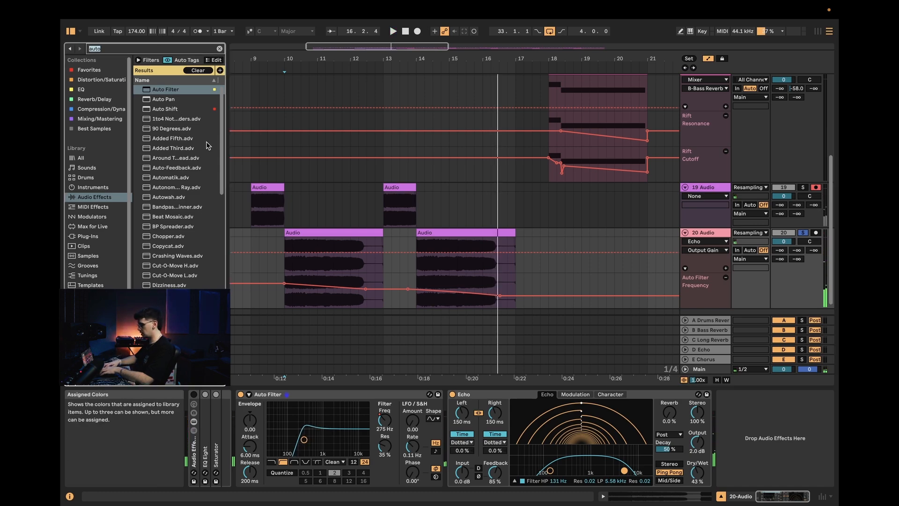
pyautogui.write('reverb')
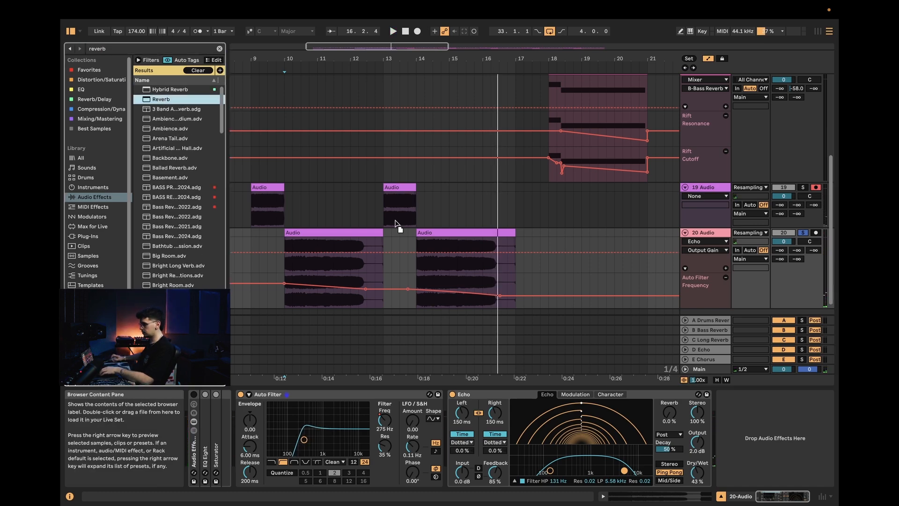
pyautogui.moveTo(396, 220); pyautogui.dragTo(659, 429)
pyautogui.moveTo(701, 453); pyautogui.dragTo(707, 450)
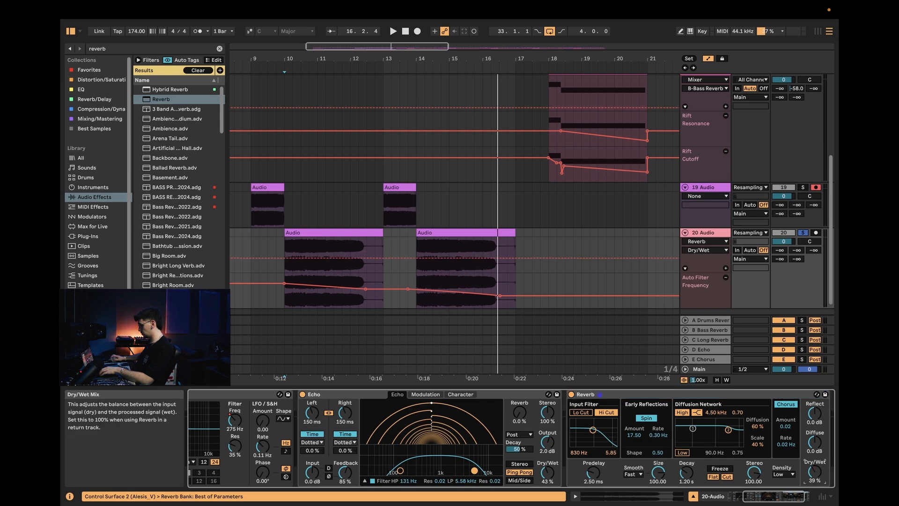
pyautogui.press('space')
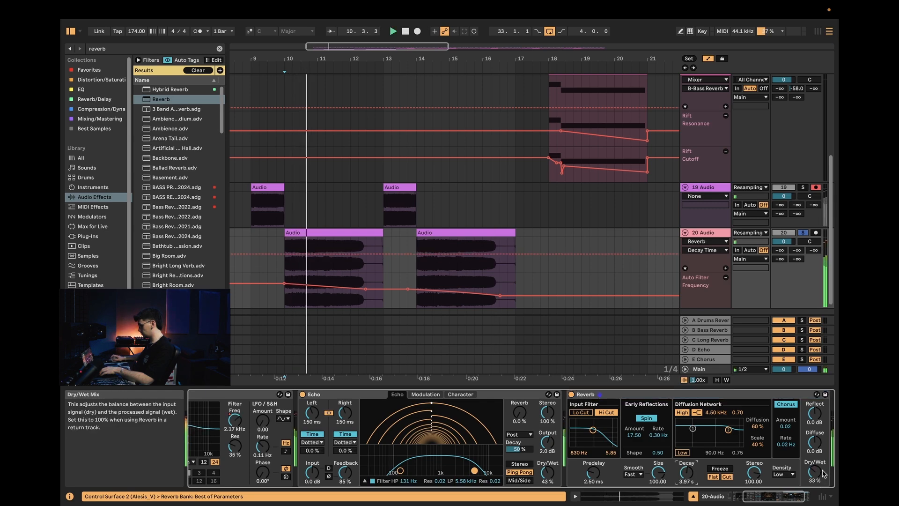
pyautogui.moveTo(689, 470); pyautogui.dragTo(690, 466)
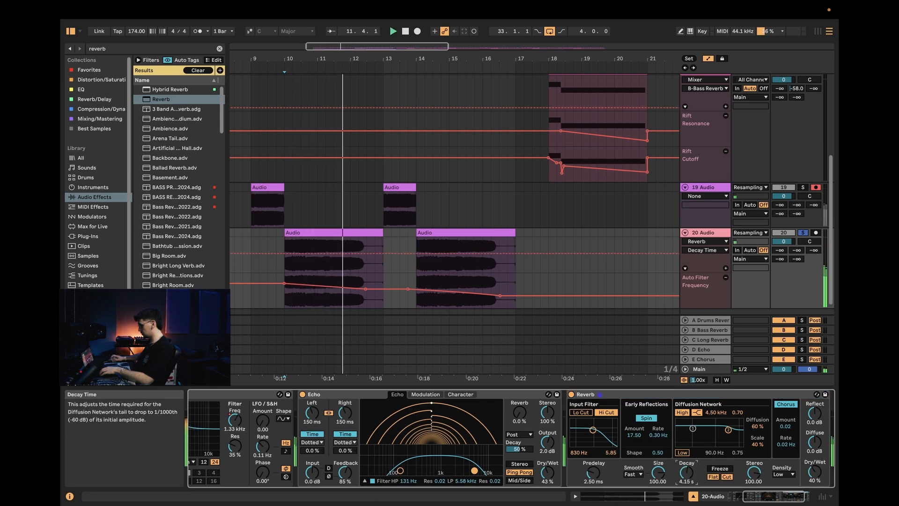
# Lower the filter frequency automation points at bars 10, 12 and 13, and set Echo to 35% dry/wet and 2.3 dB output
pyautogui.click(746, 496)
pyautogui.moveTo(285, 285); pyautogui.dragTo(284, 288)
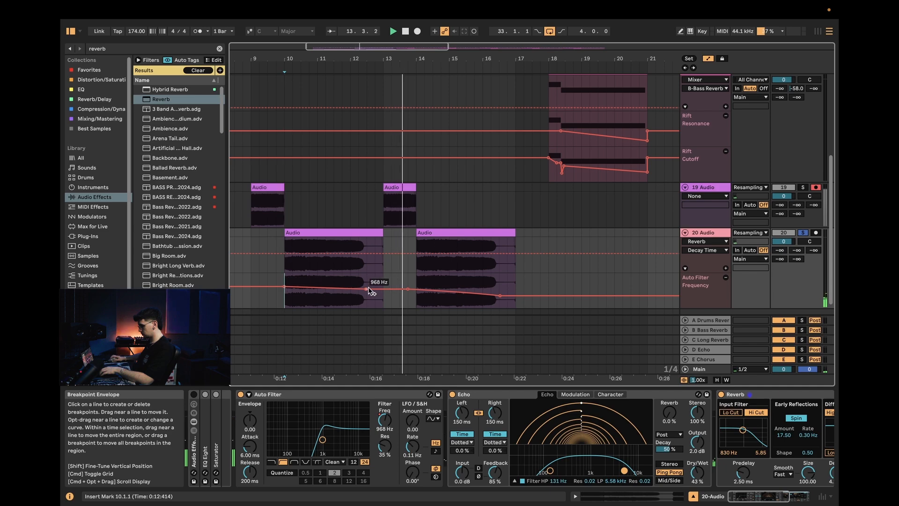
pyautogui.moveTo(367, 290); pyautogui.dragTo(367, 293)
pyautogui.moveTo(697, 472); pyautogui.dragTo(697, 479)
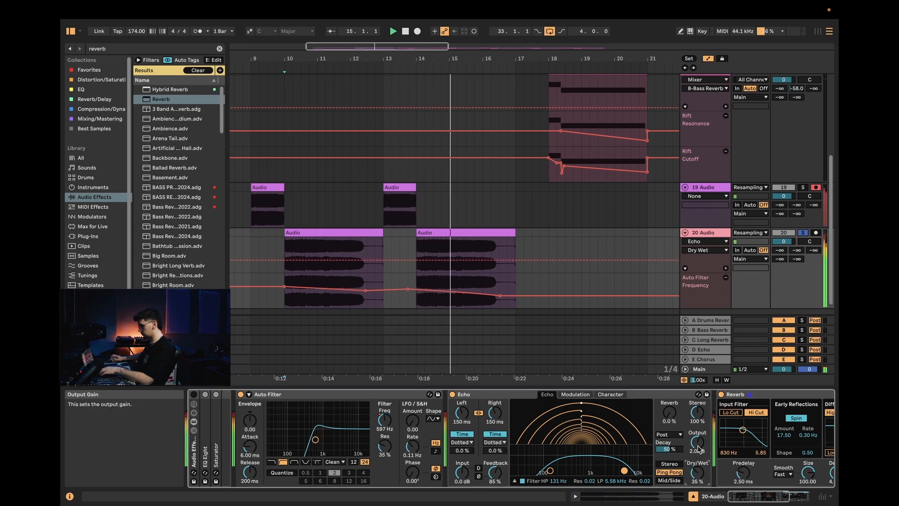
pyautogui.moveTo(408, 289); pyautogui.dragTo(408, 291)
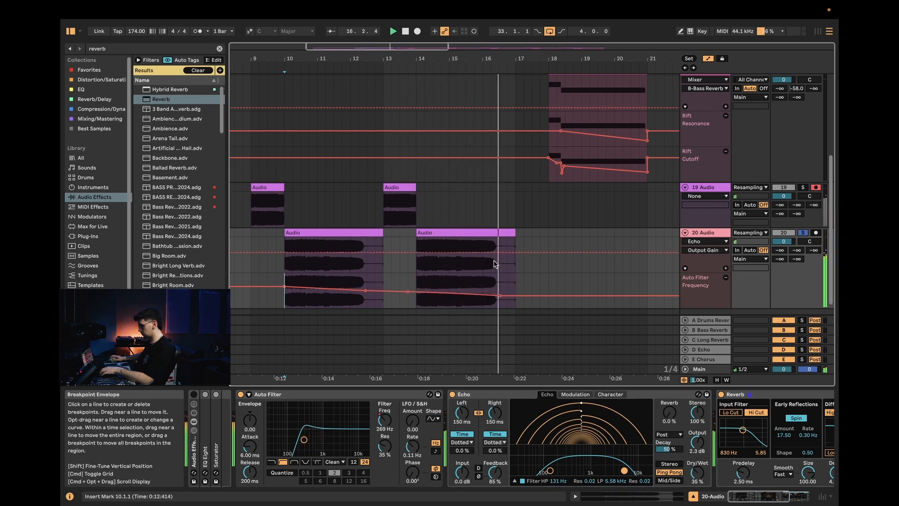
pyautogui.press('space')
# Add a Shifter after the Reverb on track 20 and set it to Freq mode
pyautogui.moveTo(786, 496); pyautogui.dragTo(823, 497)
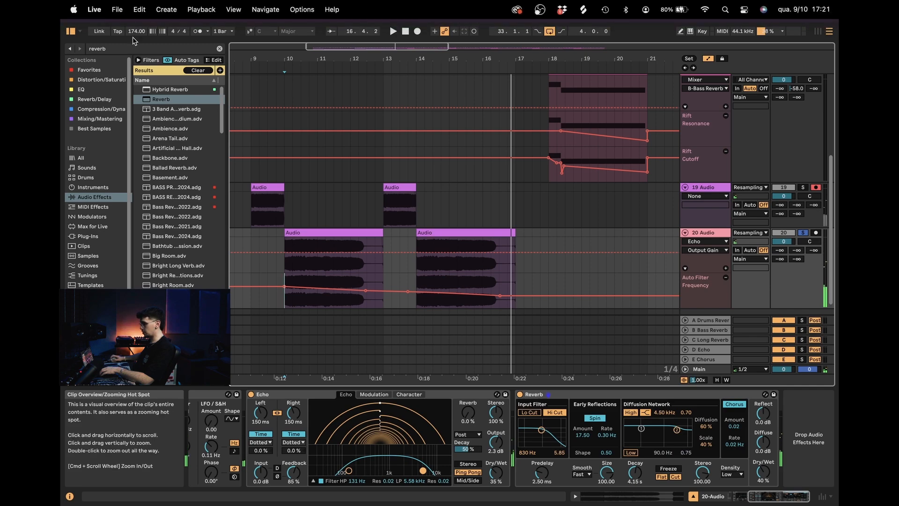
pyautogui.press('super+f')
pyautogui.write('shift')
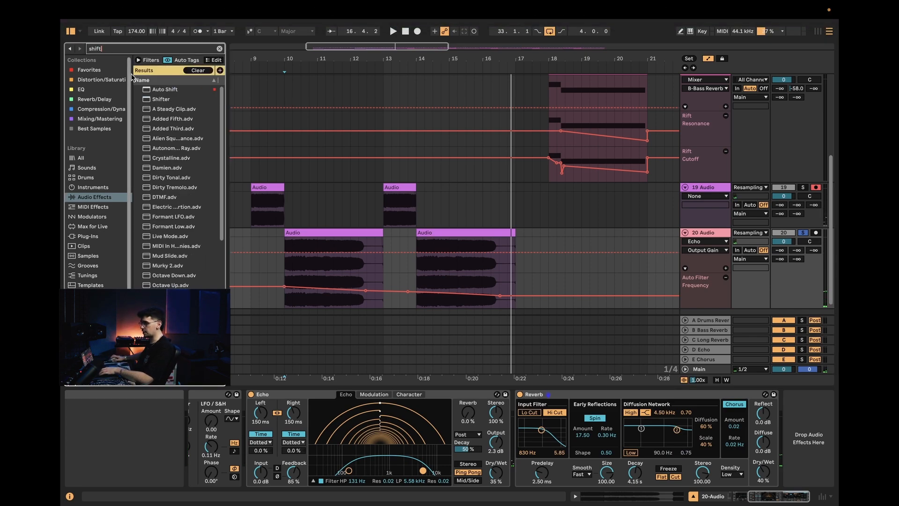
pyautogui.moveTo(161, 99); pyautogui.dragTo(832, 439)
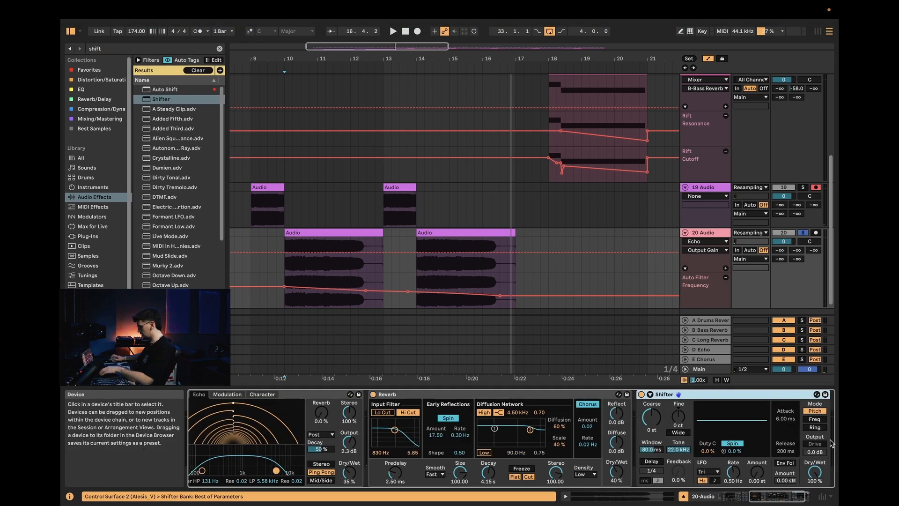
pyautogui.click(814, 419)
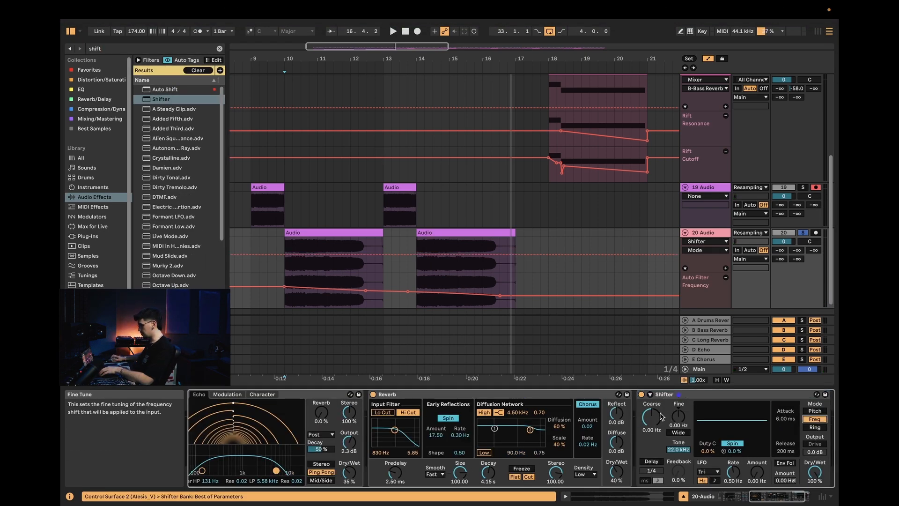
# Automate Shifter's Mod Fine on track 20 to fall from 0 Hz after bar 15 to about -30 Hz at bar 17
pyautogui.click(726, 268)
pyautogui.click(409, 291)
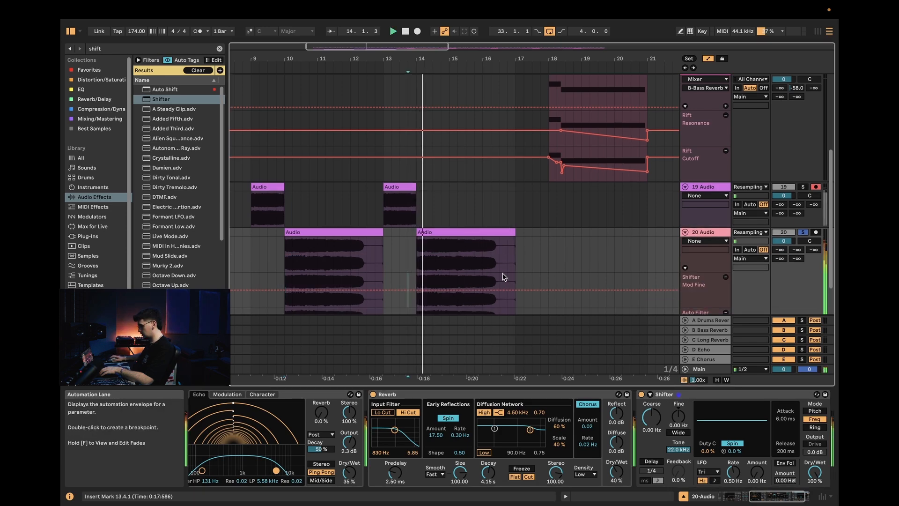
pyautogui.scroll(-2, 498, 279)
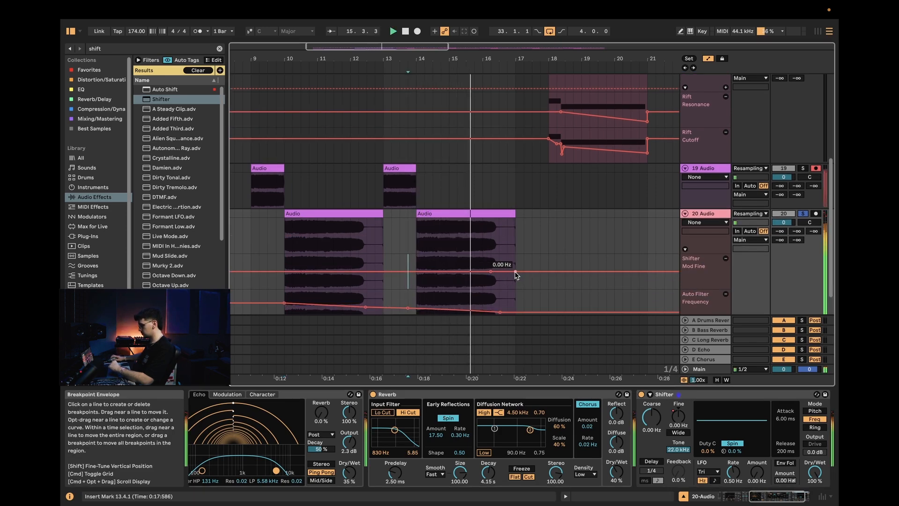
pyautogui.moveTo(515, 271)
pyautogui.mouseDown()
pyautogui.moveTo(516, 279)
pyautogui.moveTo(466, 271)
pyautogui.moveTo(515, 277)
pyautogui.mouseUp()
pyautogui.press('space')
pyautogui.press('space')
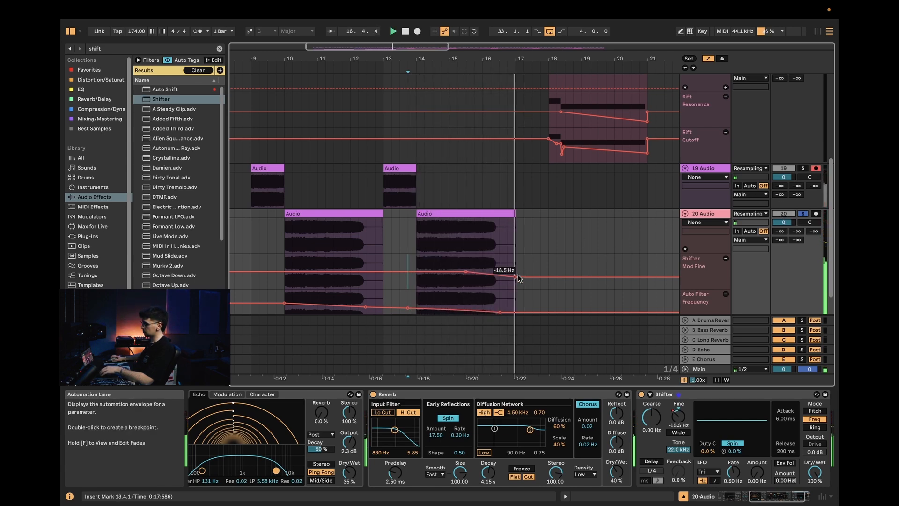
# Add the OTT preset after the Shifter on track 20 and show its Amount in a separate automation lane
pyautogui.press('super+f')
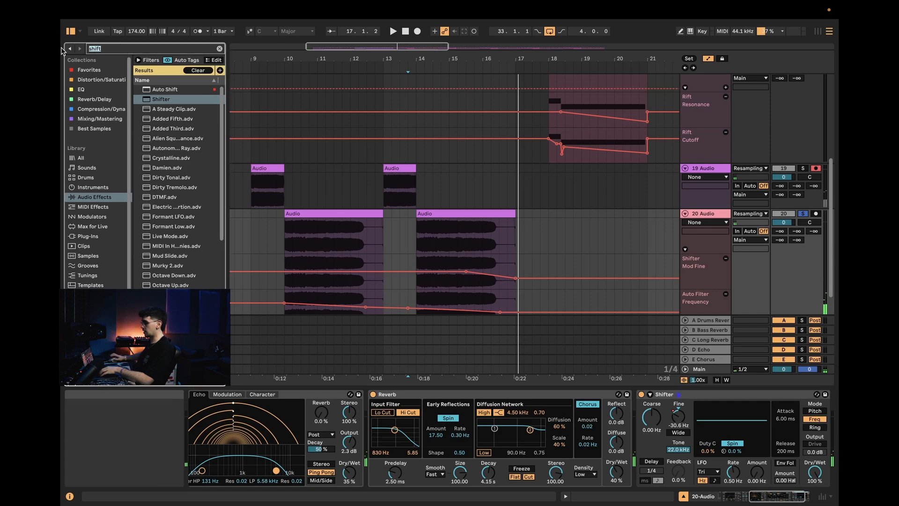
pyautogui.write('ott')
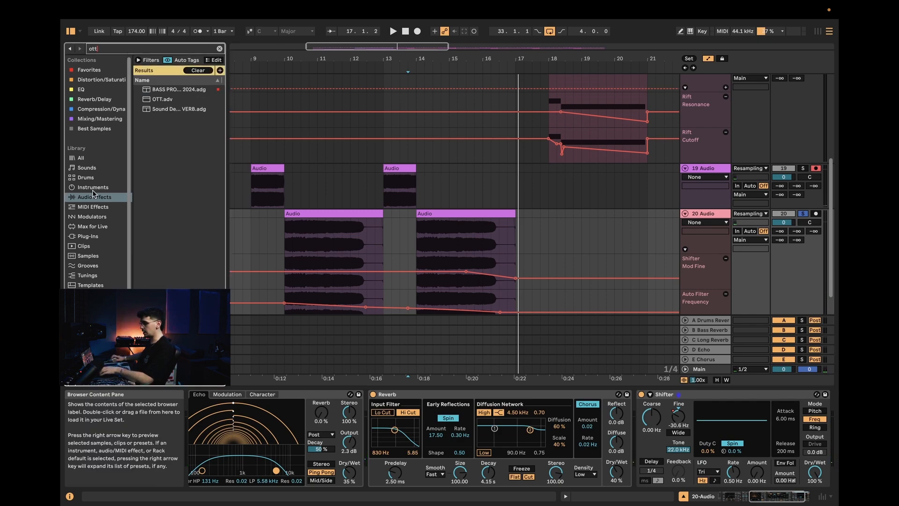
pyautogui.moveTo(162, 99); pyautogui.dragTo(821, 430)
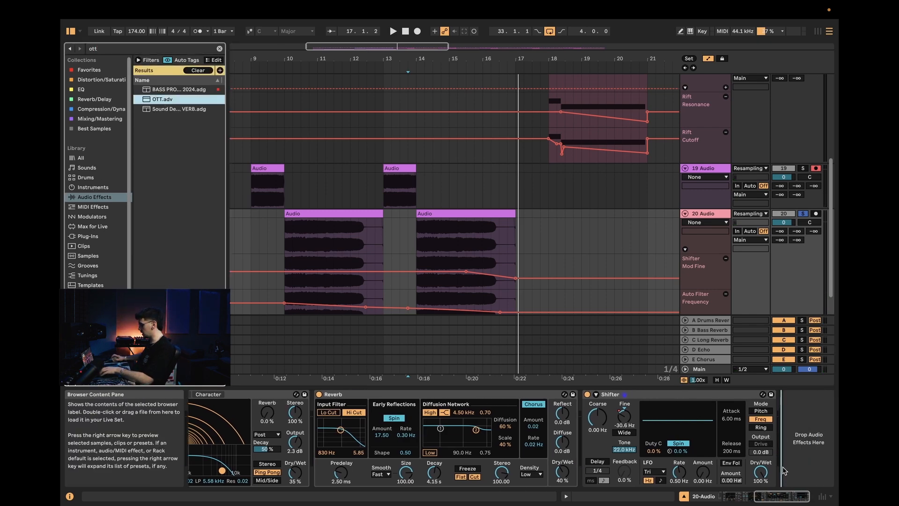
pyautogui.moveTo(784, 470); pyautogui.dragTo(786, 469)
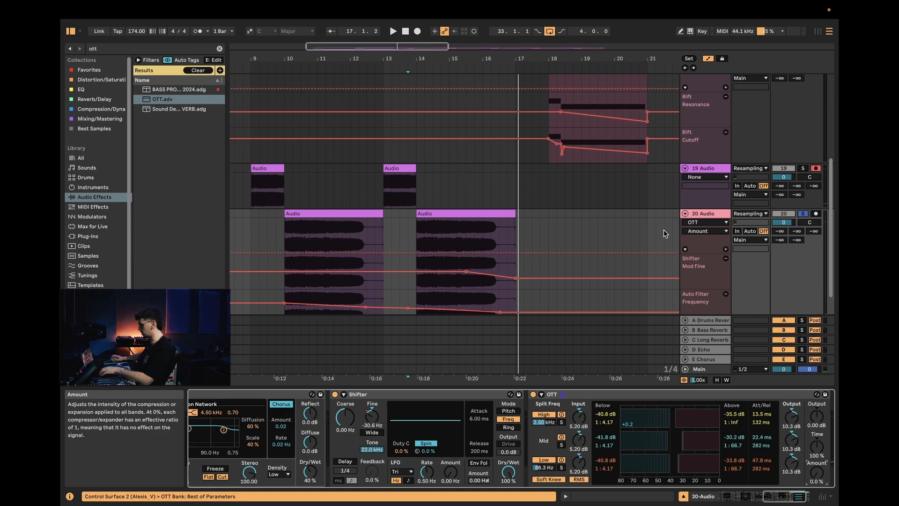
pyautogui.click(725, 249)
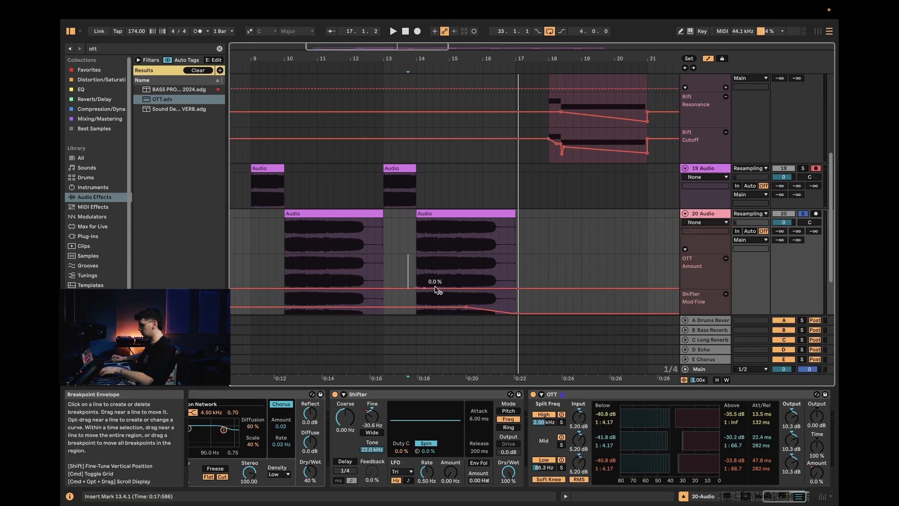
# Automate OTT's Amount to curve up from 0% at bar 14 to 100% at bar 17, and set the Reverb to 44% dry/wet
pyautogui.moveTo(520, 287); pyautogui.dragTo(516, 255)
pyautogui.click(532, 271)
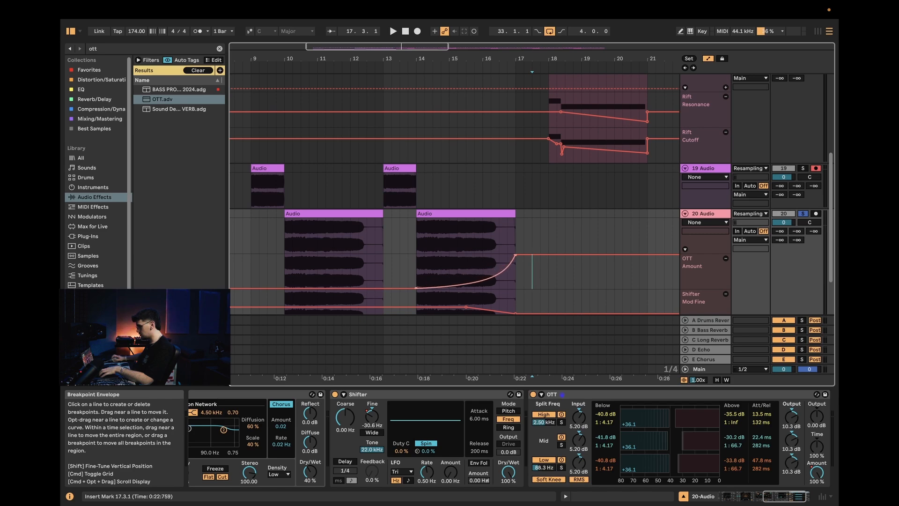
pyautogui.click(417, 272)
pyautogui.press('space')
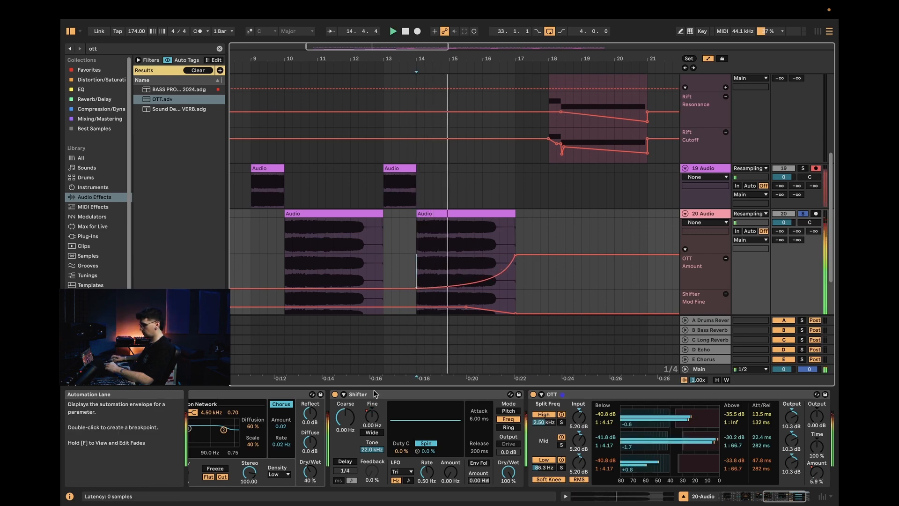
pyautogui.moveTo(309, 472); pyautogui.dragTo(310, 469)
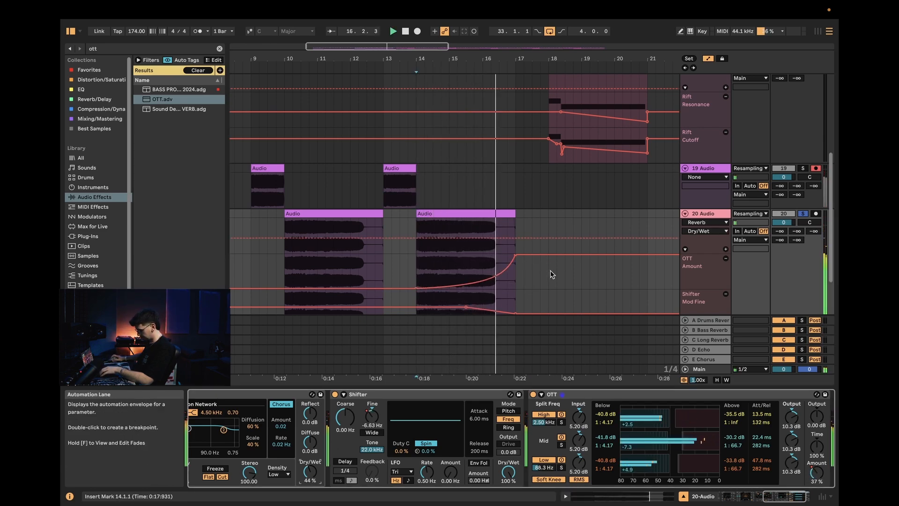
# Duplicate OTT on track 20 and drop the second OTT's Amount automation back to 0% at bar 17
pyautogui.click(654, 397)
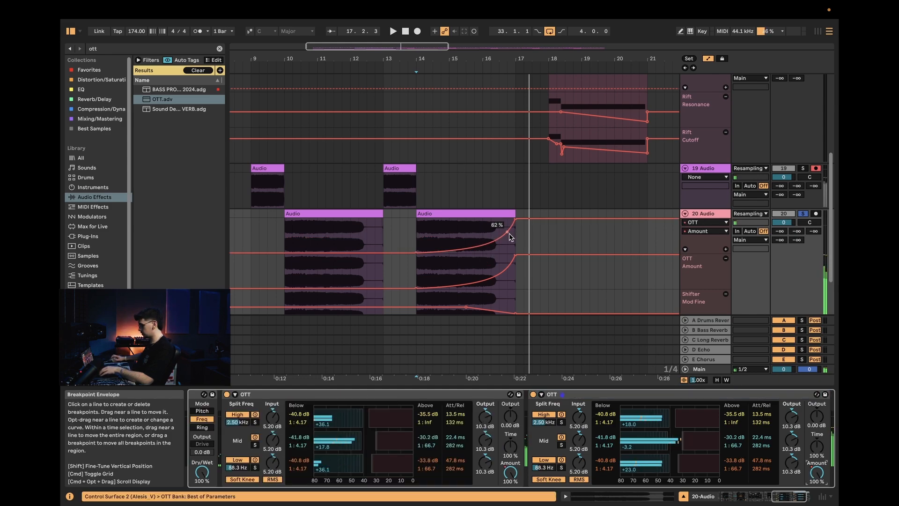
pyautogui.click(531, 219)
pyautogui.moveTo(525, 220); pyautogui.dragTo(516, 253)
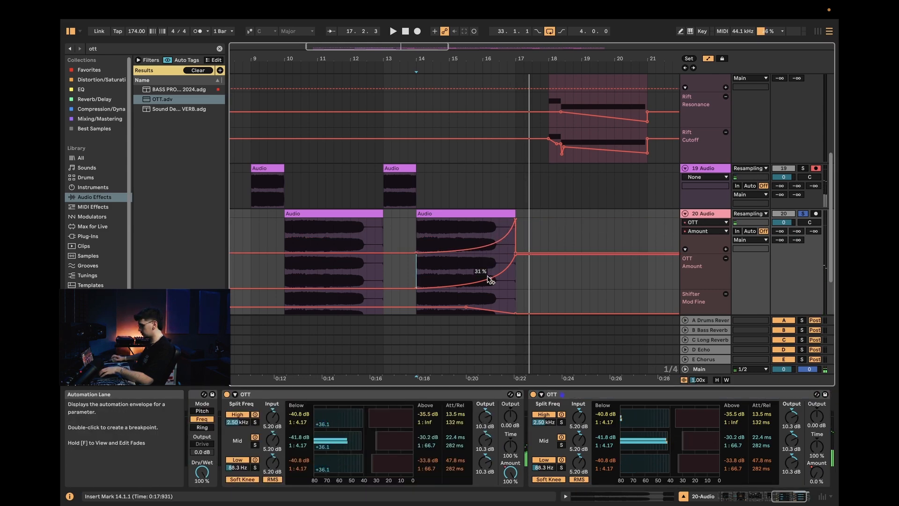
# Soften the first OTT's Amount curve before bar 17, and set its Time to 10% and Output to 6.86 dB
pyautogui.moveTo(488, 279); pyautogui.dragTo(487, 274)
pyautogui.press('space')
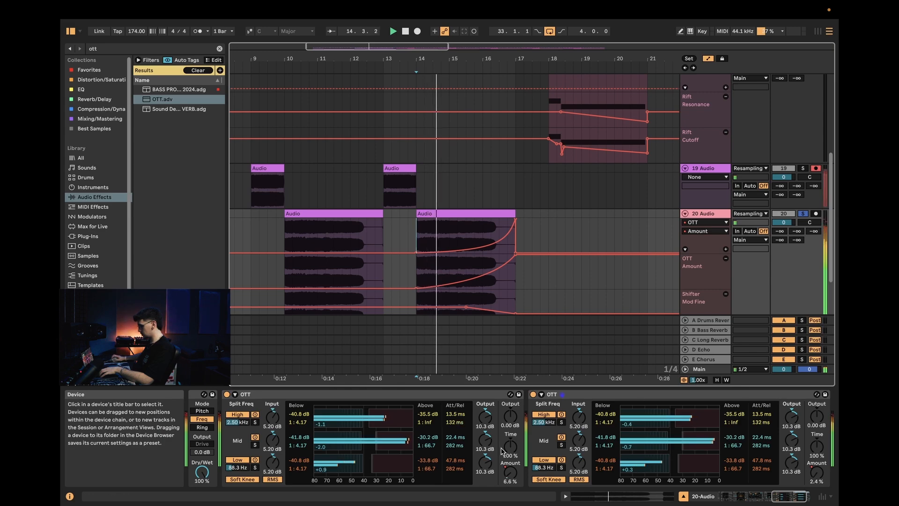
pyautogui.moveTo(510, 447); pyautogui.dragTo(510, 492)
pyautogui.moveTo(511, 416); pyautogui.dragTo(511, 402)
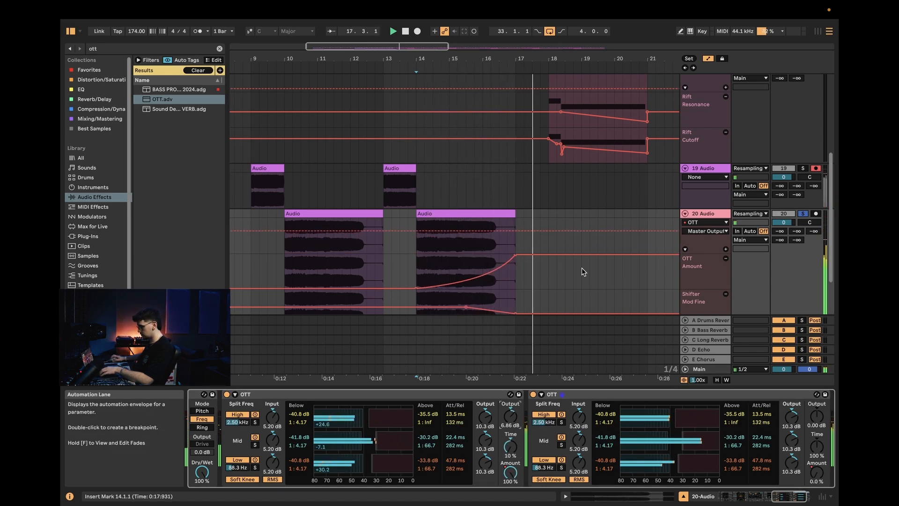
# Drop the first OTT's Amount automation to 0% at bar 17 and automate track 20's Speaker On to switch off there
pyautogui.press('space')
pyautogui.click(816, 472)
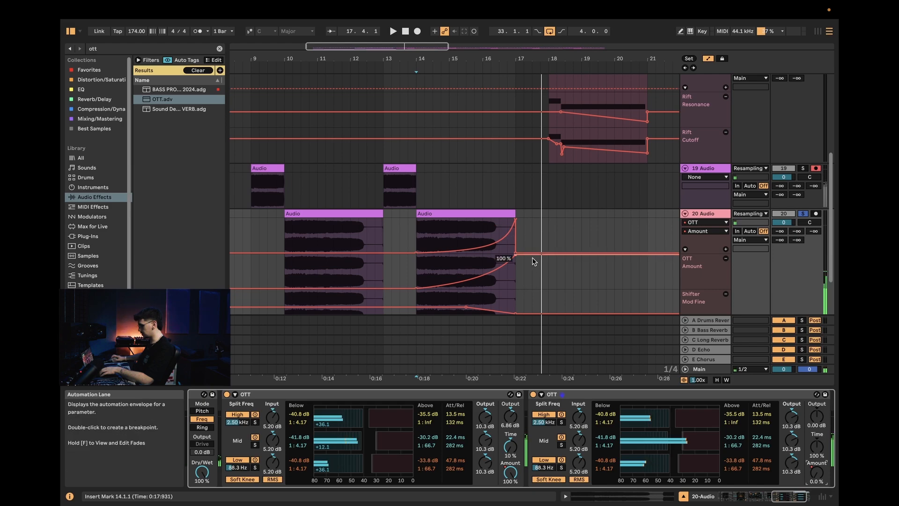
pyautogui.moveTo(516, 255); pyautogui.dragTo(516, 291)
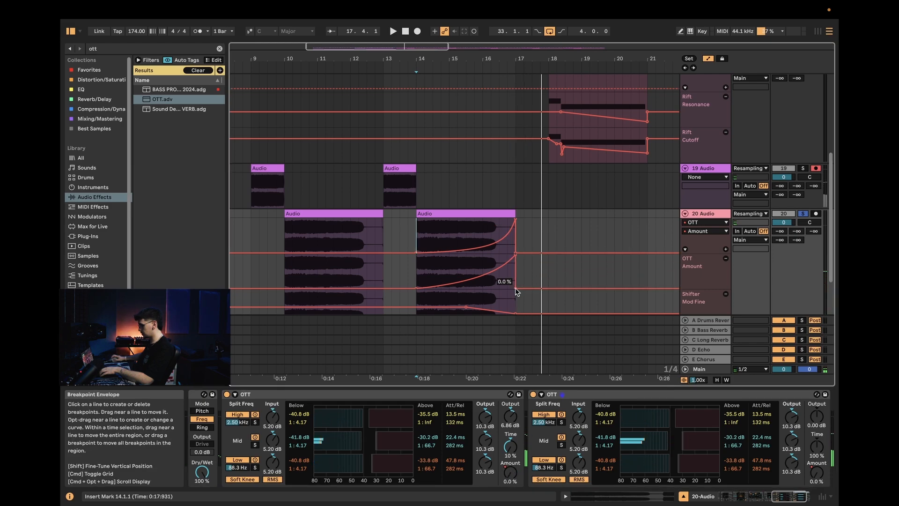
pyautogui.click(779, 214)
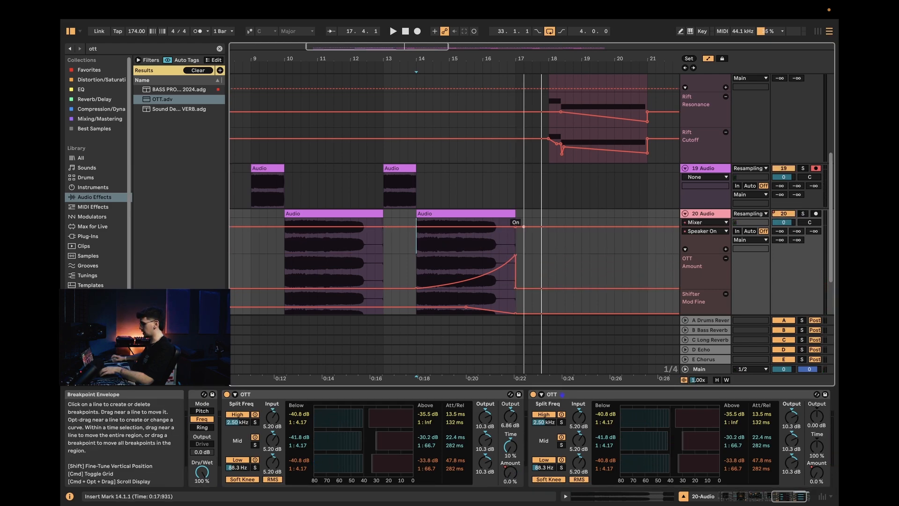
# Solo track 19 and add an EQ Eight with a low cut at 297 Hz and Q 1.06
pyautogui.hscroll(-5, 434, 226)
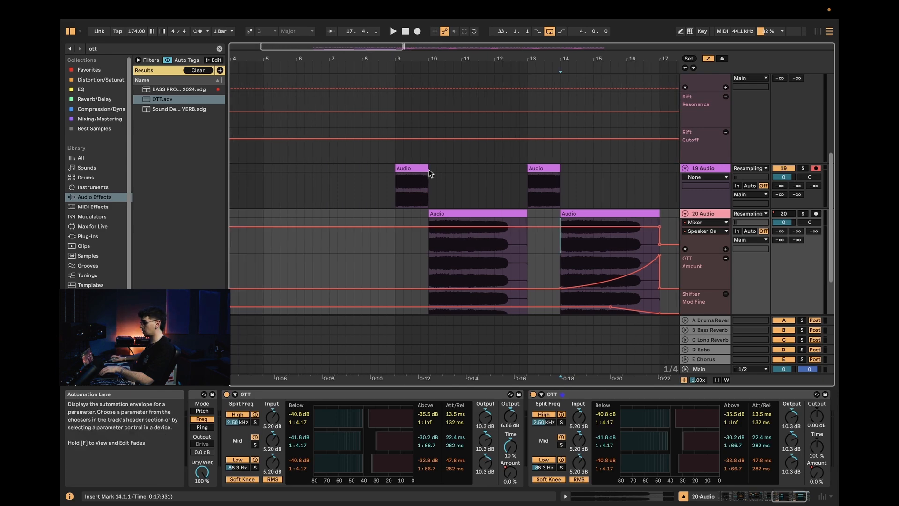
pyautogui.click(417, 167)
pyautogui.click(801, 168)
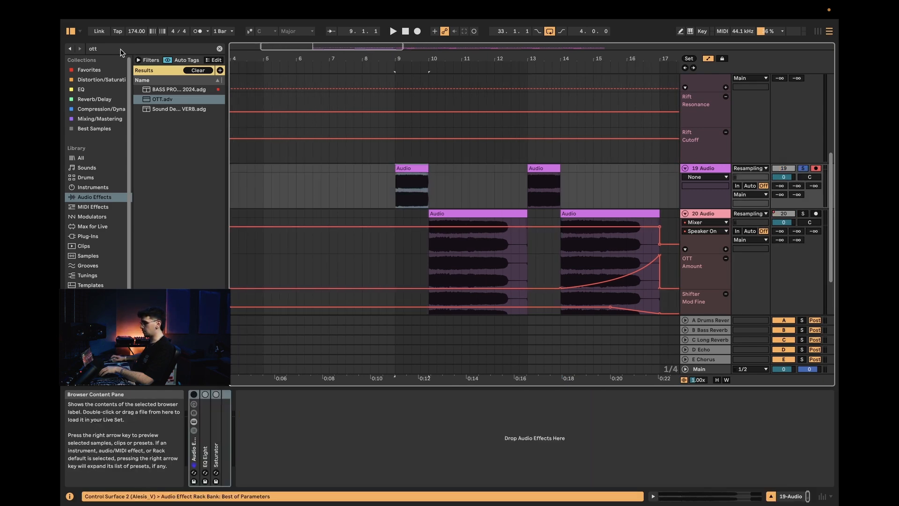
pyautogui.press('super+f')
pyautogui.write('eq')
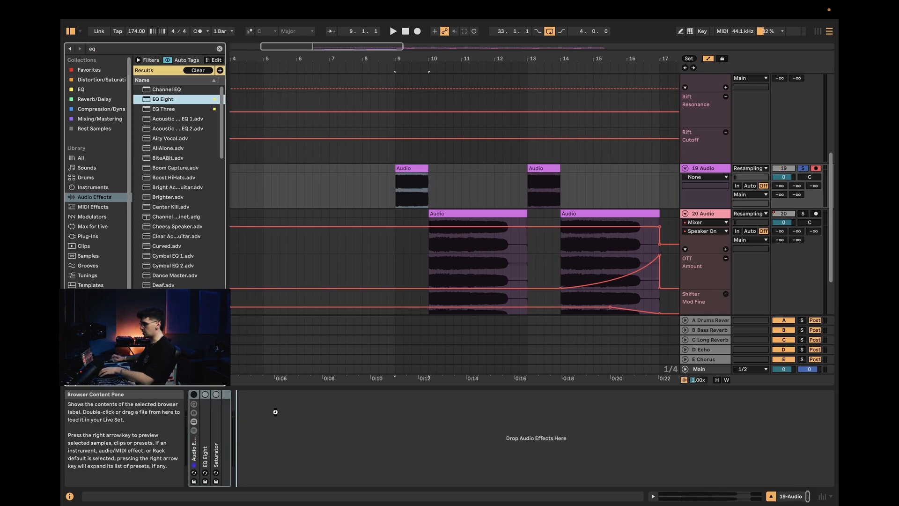
pyautogui.moveTo(275, 411); pyautogui.dragTo(275, 412)
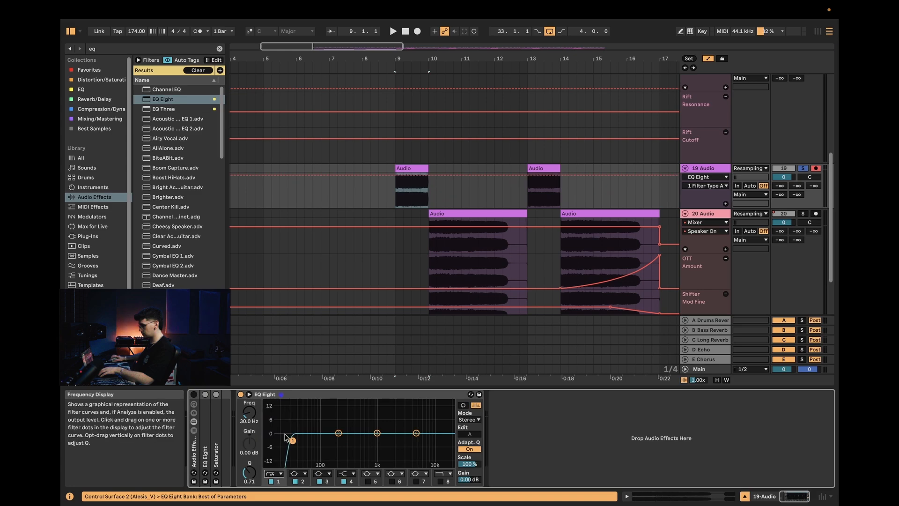
pyautogui.moveTo(337, 434)
pyautogui.mouseDown()
pyautogui.moveTo(363, 436)
pyautogui.moveTo(347, 436)
pyautogui.mouseUp()
pyautogui.press('space')
# Add fade-ins to the two audio clips on track 19 at bars 9 and 13
pyautogui.press('a')
pyautogui.moveTo(398, 178); pyautogui.dragTo(416, 177)
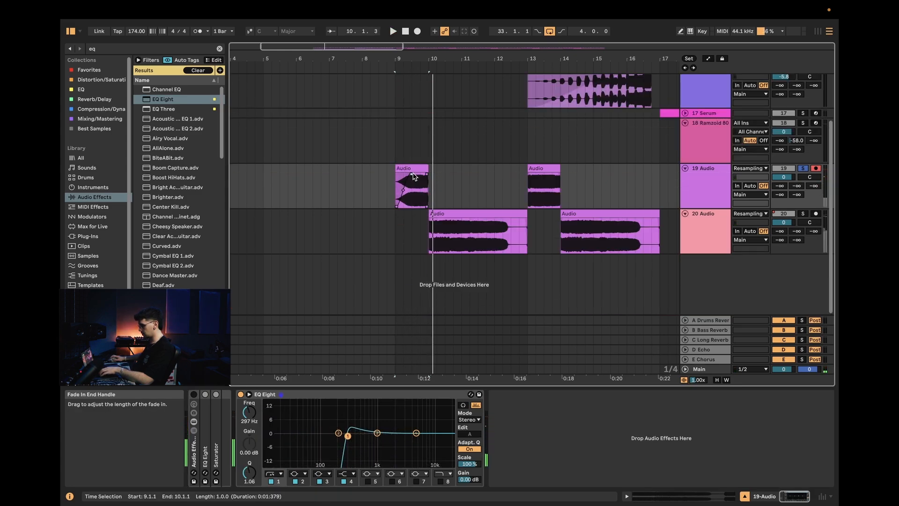
pyautogui.press('space')
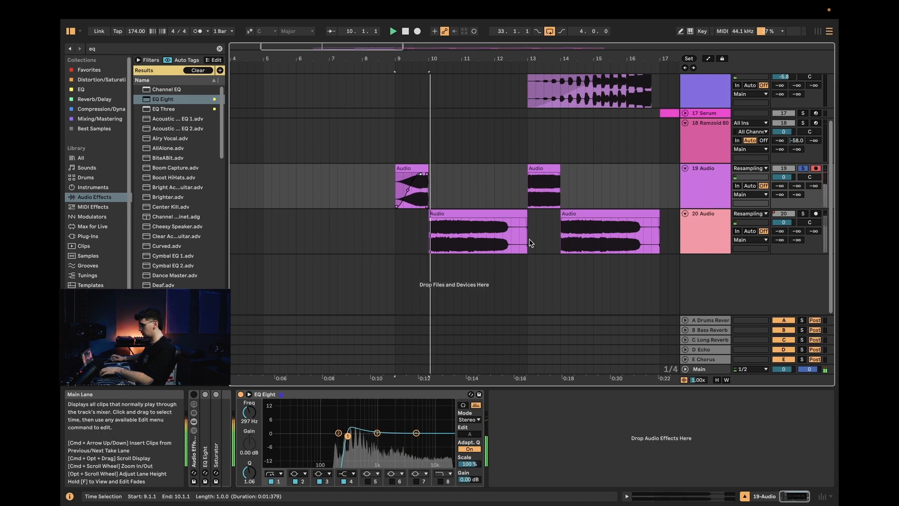
pyautogui.moveTo(532, 178); pyautogui.dragTo(540, 179)
pyautogui.press('space')
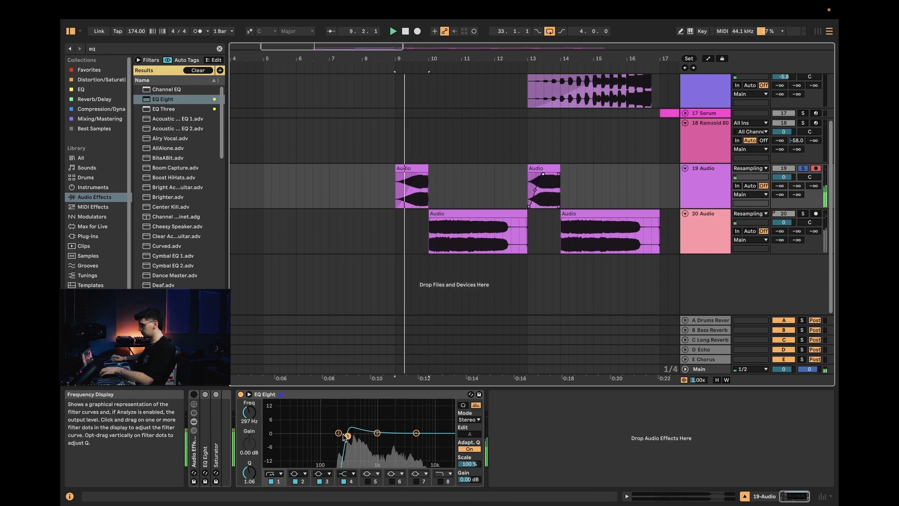
# Raise the EQ Eight low cut on track 19 to 758 Hz with Q 2.29
pyautogui.moveTo(347, 436); pyautogui.dragTo(371, 427)
pyautogui.press('space')
pyautogui.press('space')
pyautogui.press('space')
# Add Roar after the EQ Eight on track 19 with 5.0 dB drive and -6.6 dB output
pyautogui.click(112, 50)
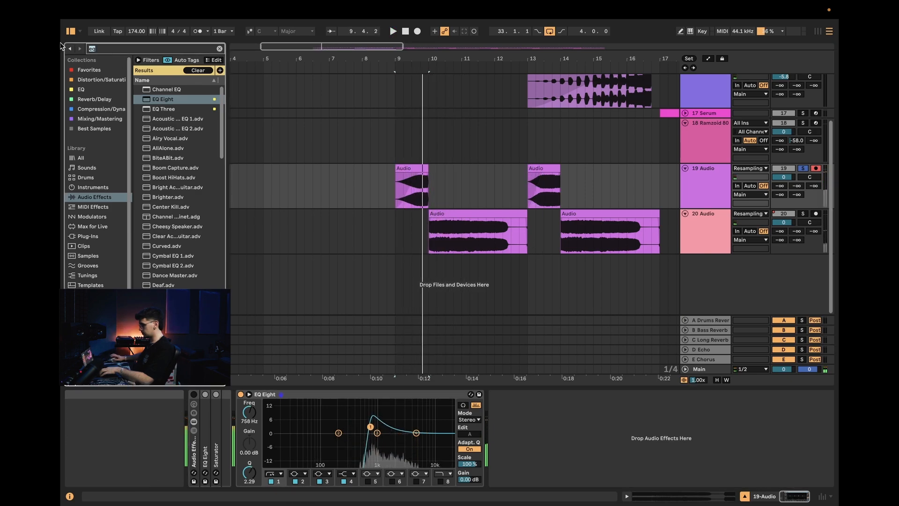
pyautogui.write('roar')
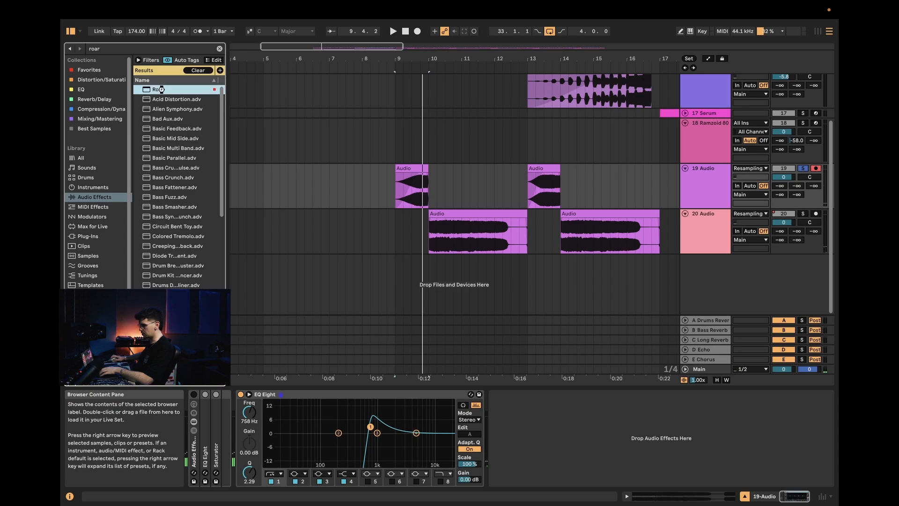
pyautogui.doubleClick(161, 90)
pyautogui.press('space')
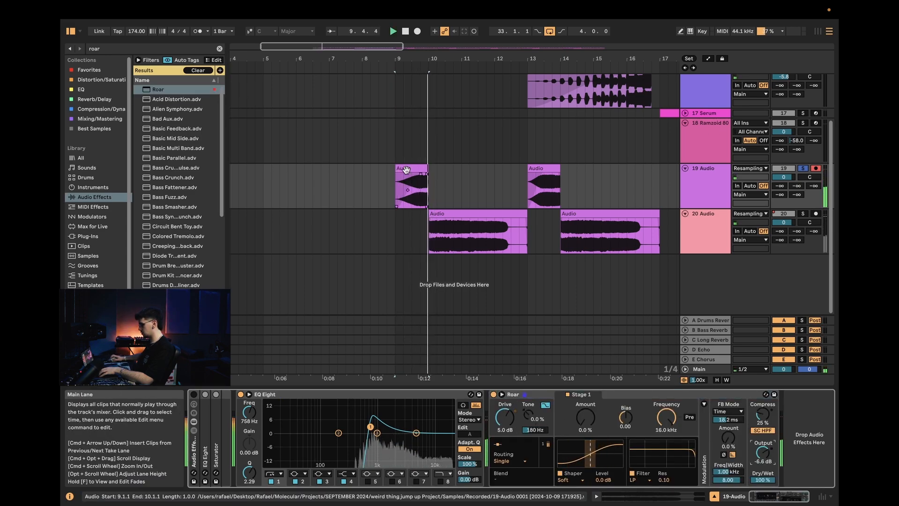
# Add a Reverb after Roar on track 19 with a 2.20 s decay and 40% dry/wet
pyautogui.press('space')
pyautogui.click(98, 48)
pyautogui.write('reverb')
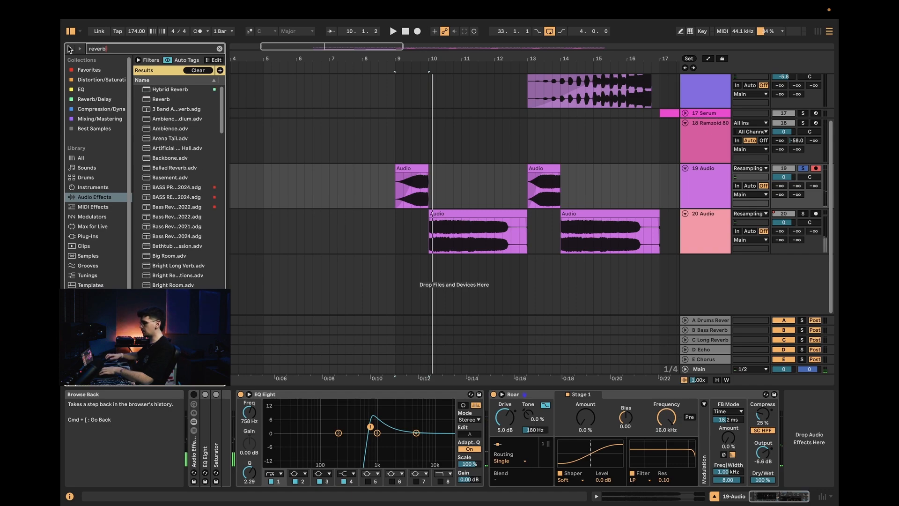
pyautogui.moveTo(154, 100); pyautogui.dragTo(288, 113)
pyautogui.moveTo(774, 430); pyautogui.dragTo(775, 432)
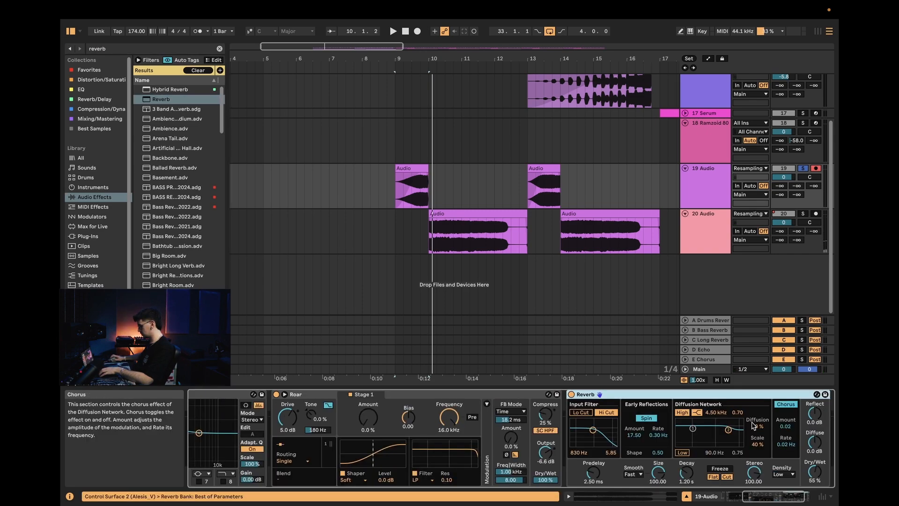
pyautogui.press('space')
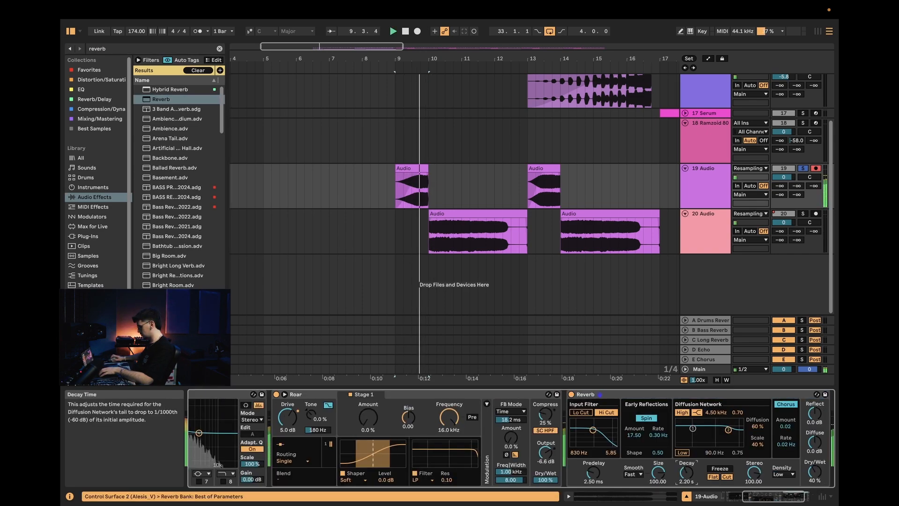
# Set track 19's EQ Eight low cut to 337 Hz with Q 2.84, and its Reverb to 4.15 s decay and 41% dry/wet
pyautogui.click(740, 496)
pyautogui.moveTo(376, 431); pyautogui.dragTo(357, 428)
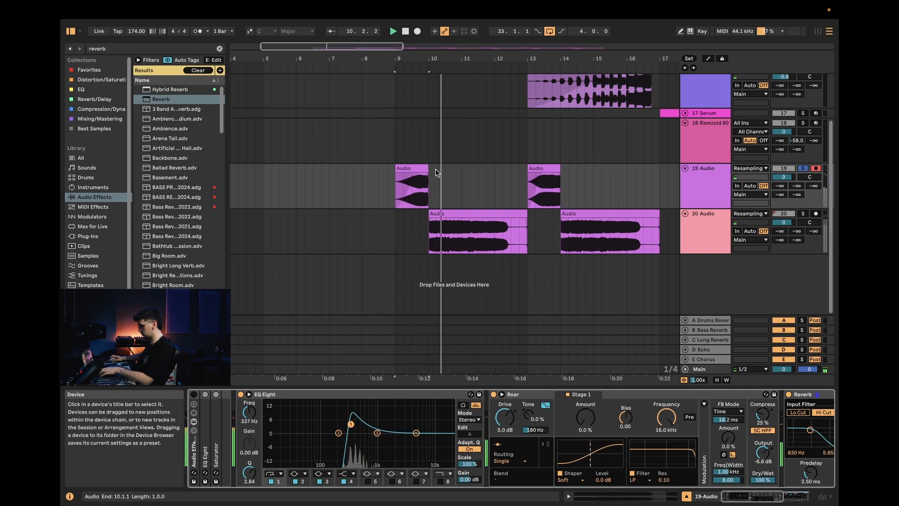
pyautogui.moveTo(753, 496); pyautogui.dragTo(763, 470)
pyautogui.hscroll(3, 754, 470)
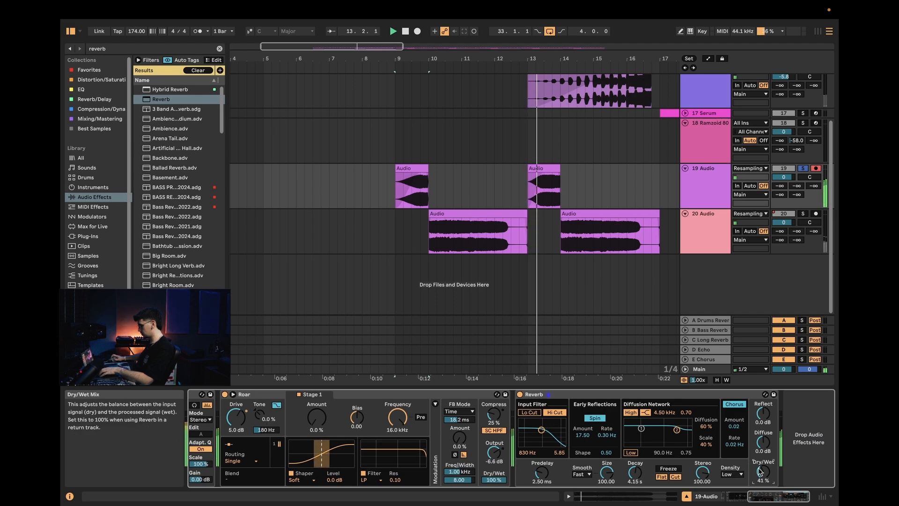
pyautogui.press('space')
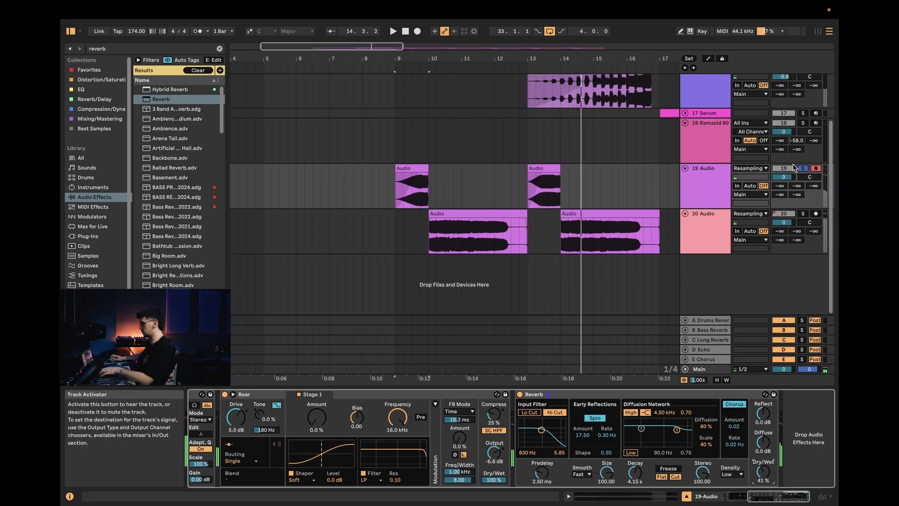
# Unsolo track 19 and raise the volume of the kick build-up on track 16 to -3.3 dB
pyautogui.click(802, 169)
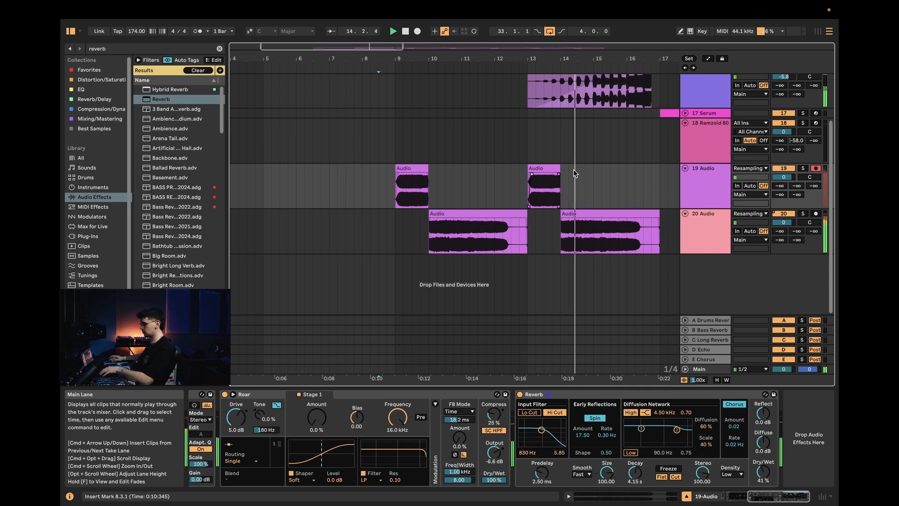
pyautogui.hscroll(5, 548, 186)
pyautogui.scroll(3, 550, 190)
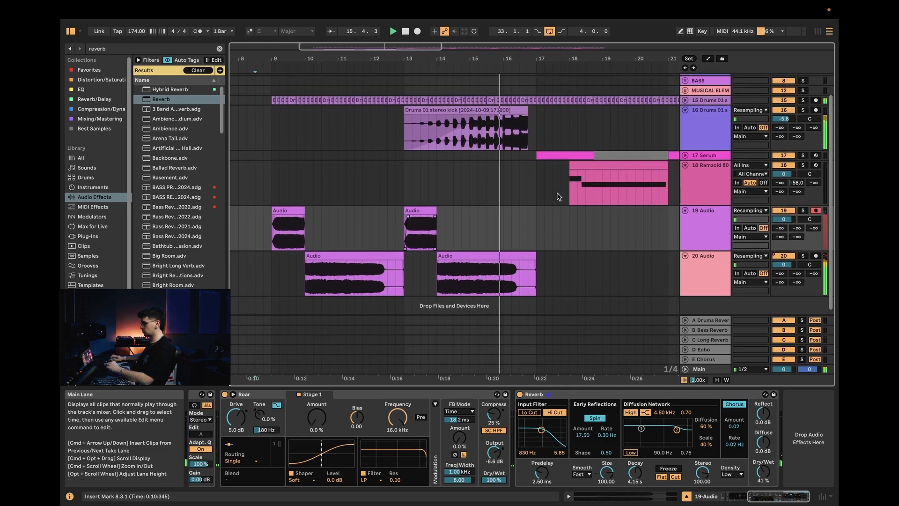
pyautogui.moveTo(783, 119); pyautogui.dragTo(784, 111)
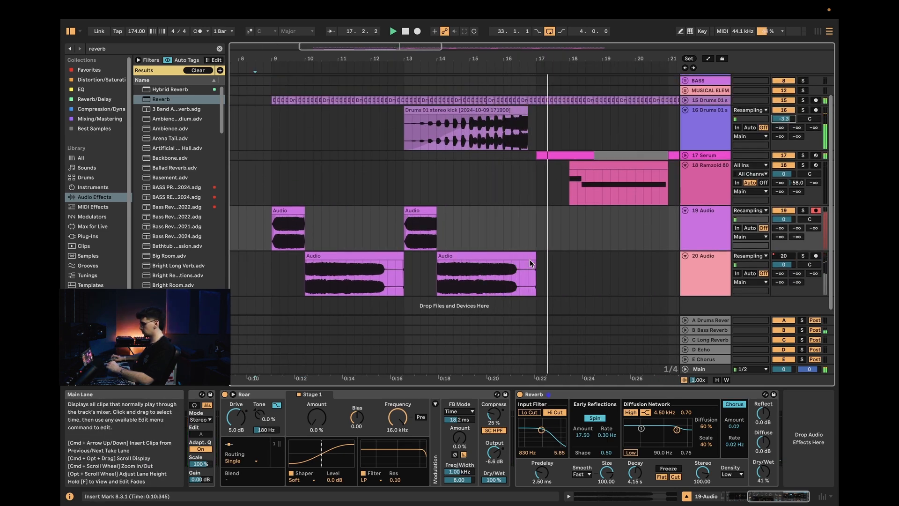
# Move the switch-off point of track 20's Speaker On automation slightly earlier, to just before bar 17
pyautogui.scroll(2, 536, 271)
pyautogui.scroll(1, 527, 276)
pyautogui.press('a')
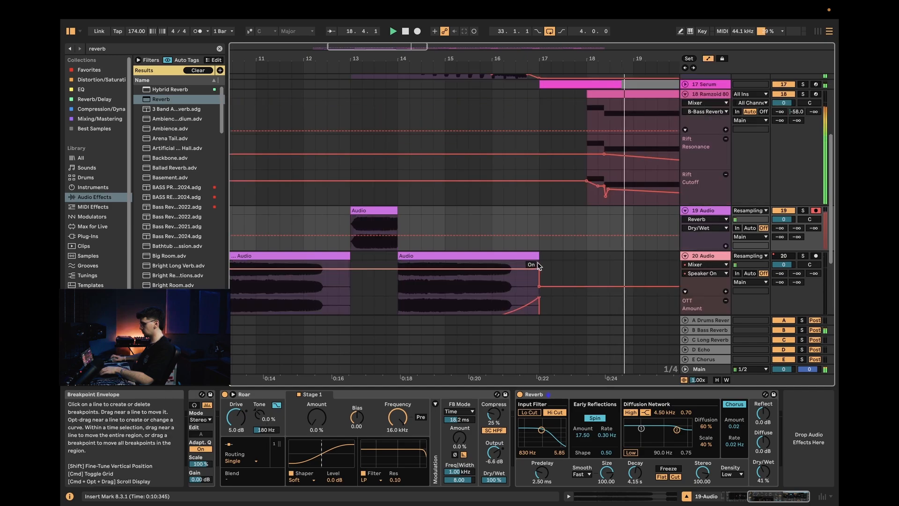
pyautogui.click(539, 275)
pyautogui.press('a')
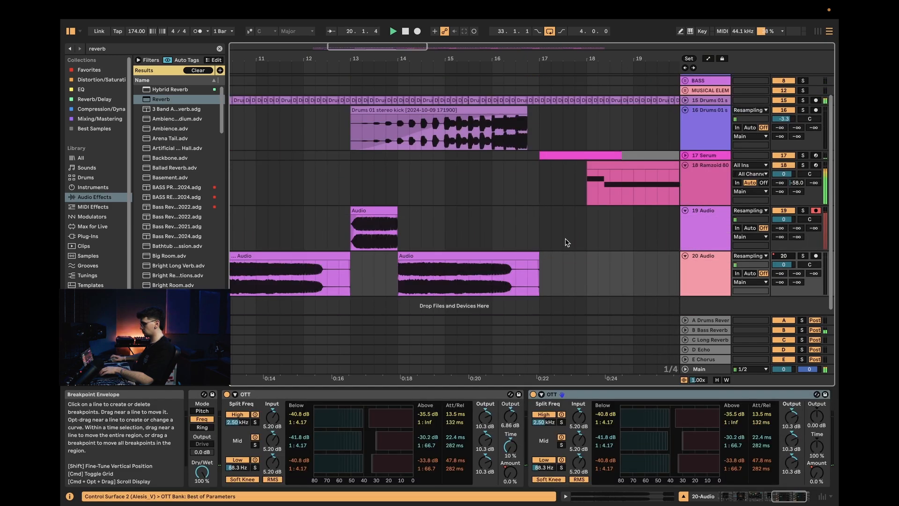
pyautogui.scroll(-1, 514, 236)
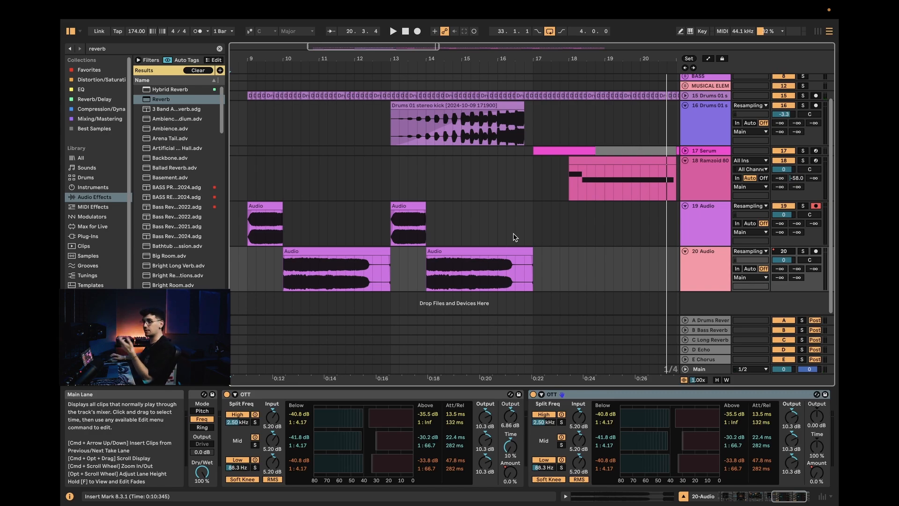
# Set the transposition of track 20's bass tail clip at bar 14 to 0 semitones and play from bar 13
pyautogui.click(507, 251)
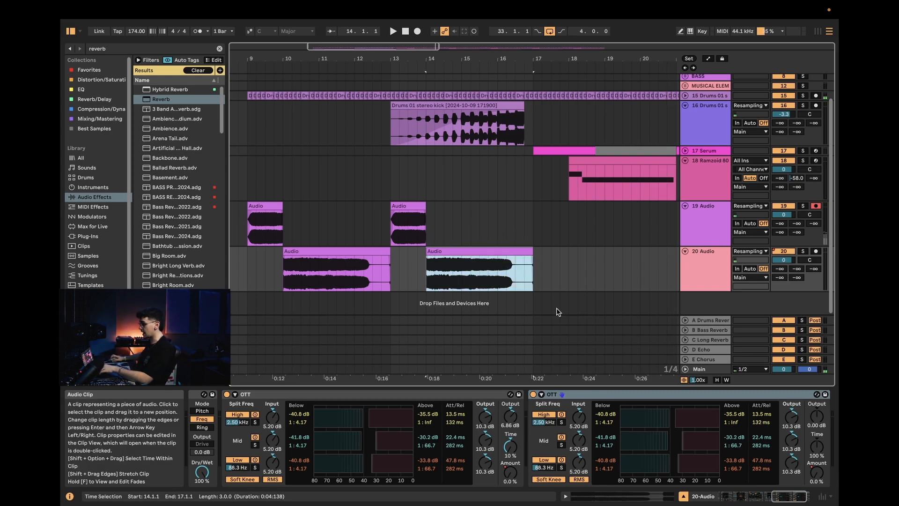
pyautogui.click(619, 496)
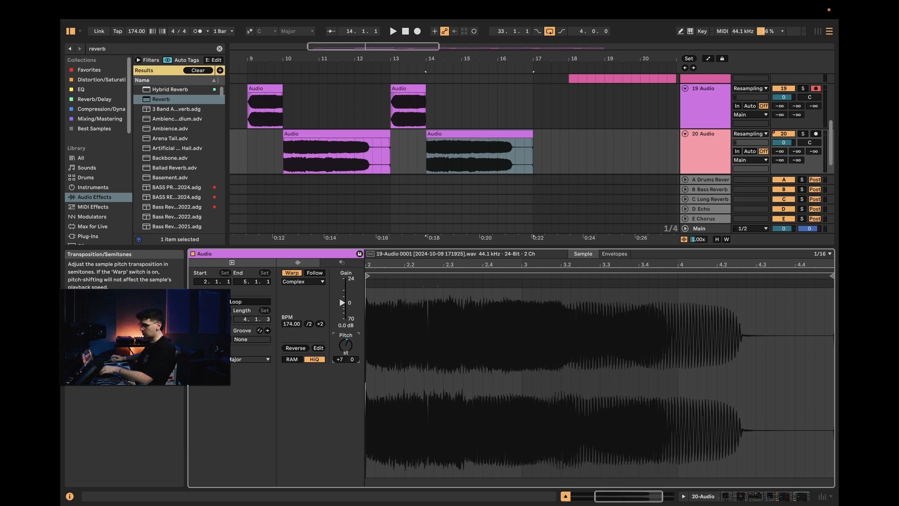
pyautogui.click(395, 141)
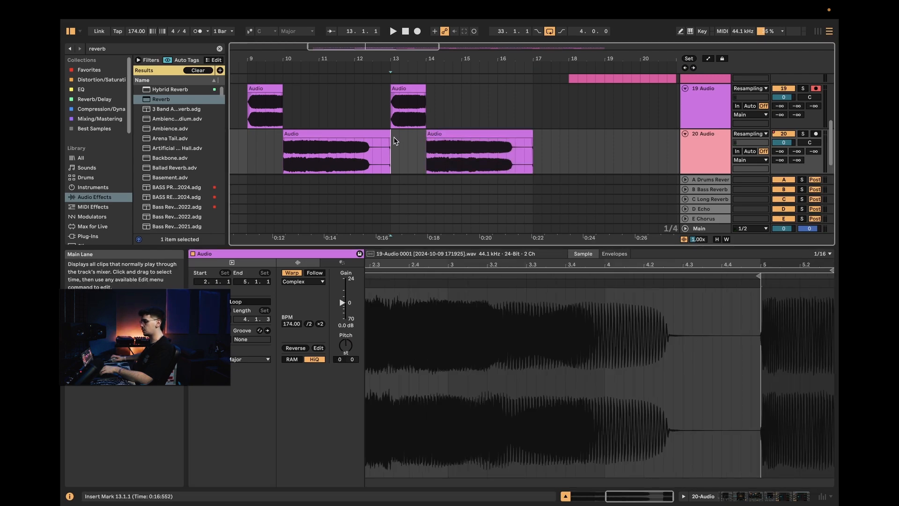
pyautogui.click(782, 497)
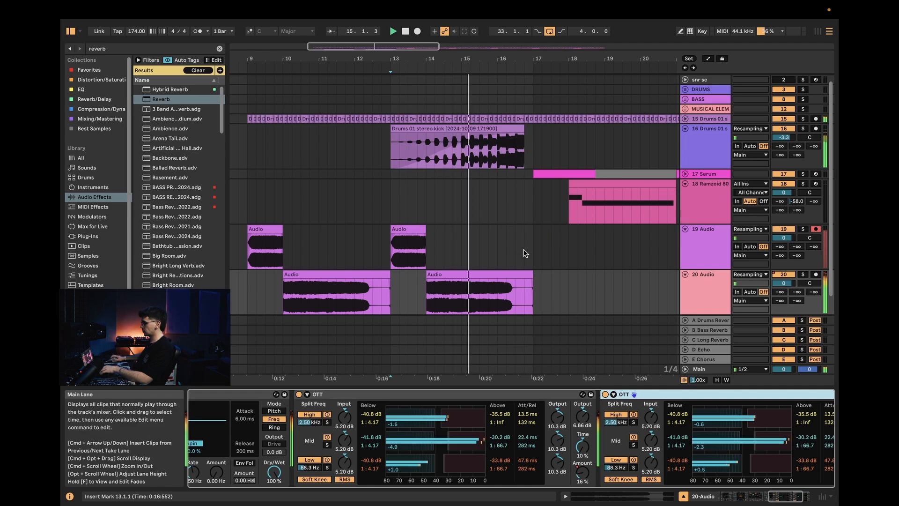
# Lower the end point of track 20's Shifter Mod Fine automation and shift the OTT Amount peak and drop to just before bar 17
pyautogui.press('a')
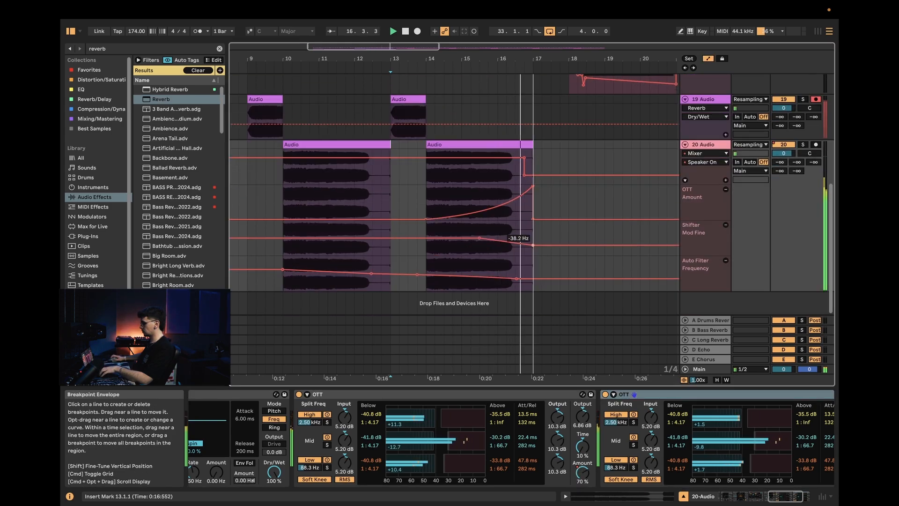
pyautogui.moveTo(533, 244); pyautogui.dragTo(534, 248)
pyautogui.moveTo(533, 187); pyautogui.dragTo(524, 187)
pyautogui.moveTo(533, 218); pyautogui.dragTo(524, 218)
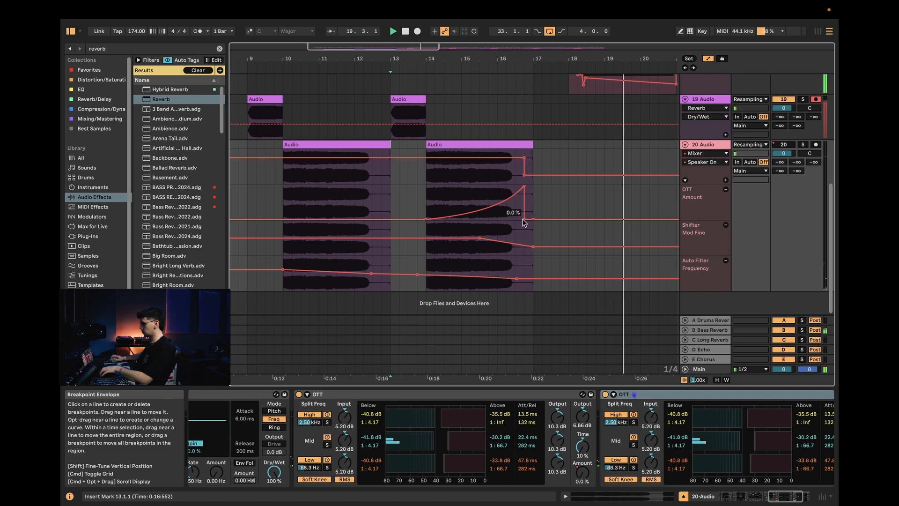
# Shift the last OTT's Amount automation peak and its drop to 0.0% to just before bar 17 on track 20
pyautogui.click(801, 496)
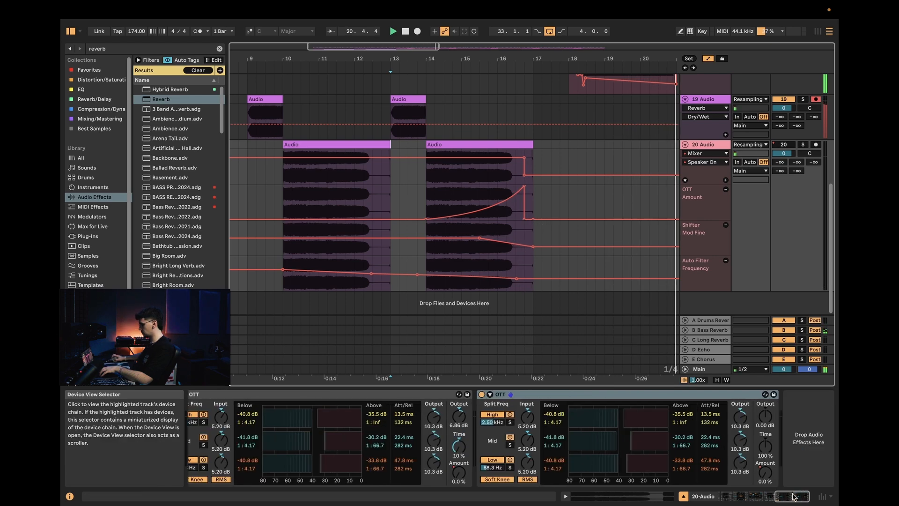
pyautogui.click(764, 476)
pyautogui.moveTo(533, 151); pyautogui.dragTo(533, 151)
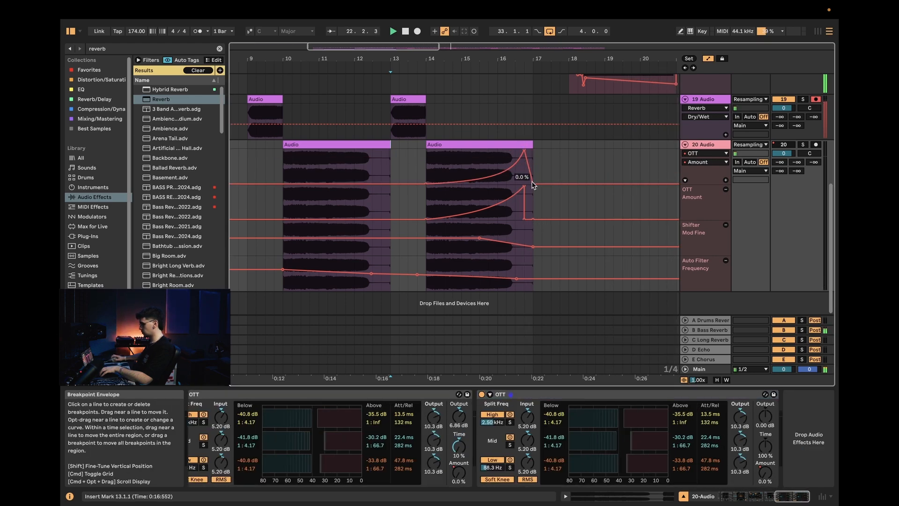
pyautogui.moveTo(533, 184); pyautogui.dragTo(524, 184)
# Play from bar 14 and start the downward Shifter Mod Fine slope on track 20 slightly earlier, shortly after bar 15
pyautogui.click(441, 164)
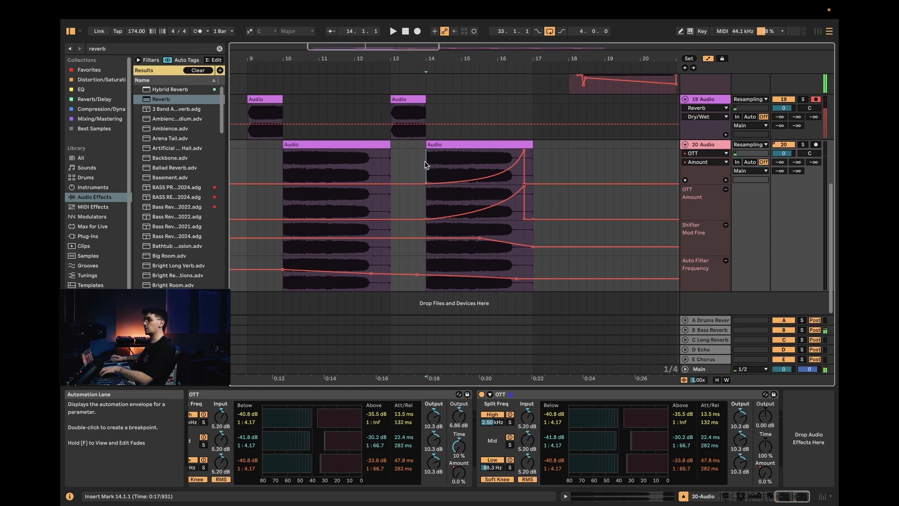
pyautogui.press('space')
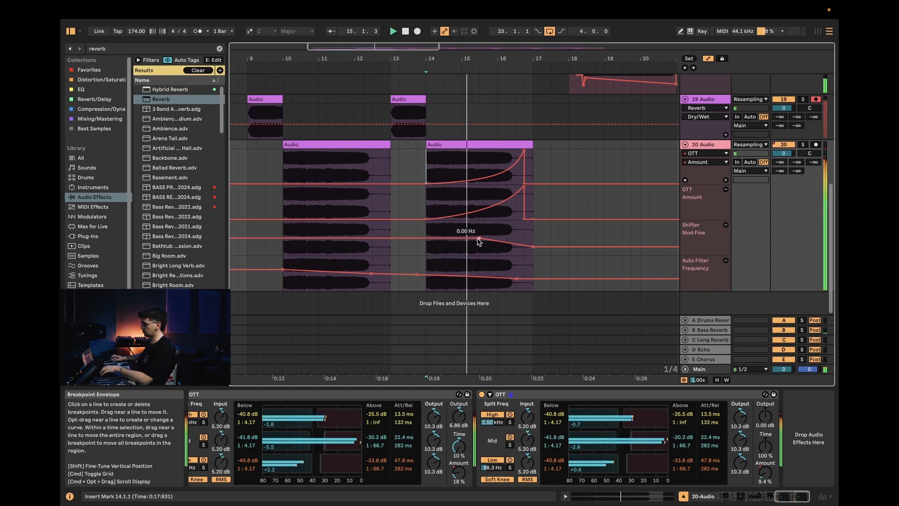
pyautogui.moveTo(478, 241); pyautogui.dragTo(469, 241)
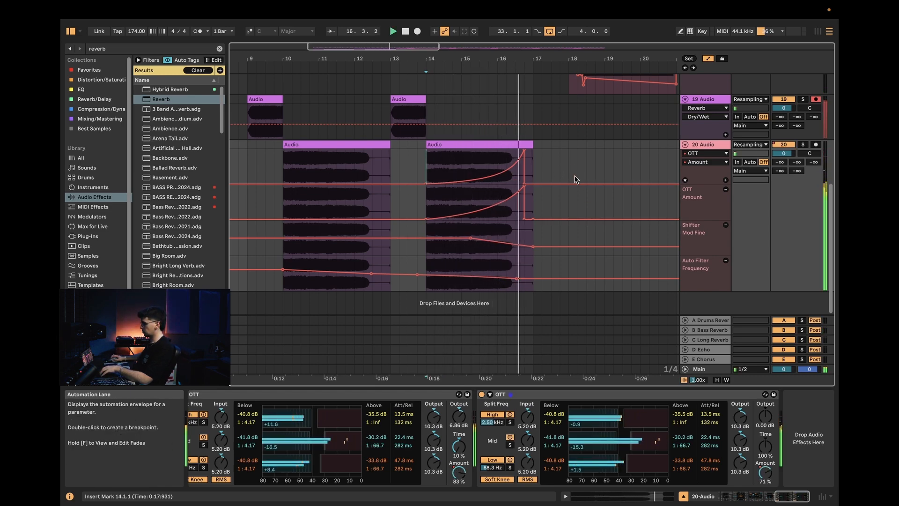
pyautogui.press('a')
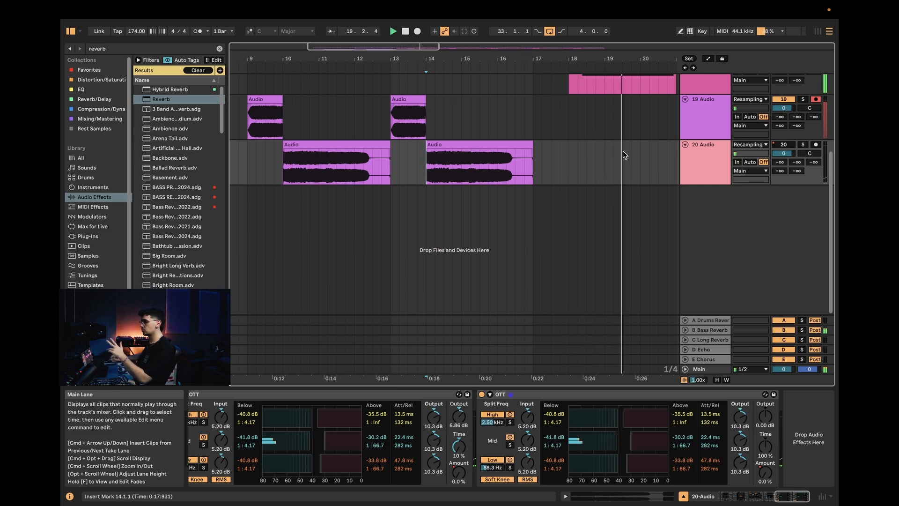
# Copy track 20's bass tail clip from bars 14–17, with its automation, to bars 30–33 on the same track
pyautogui.scroll(-5, 608, 153)
pyautogui.scroll(2, 515, 159)
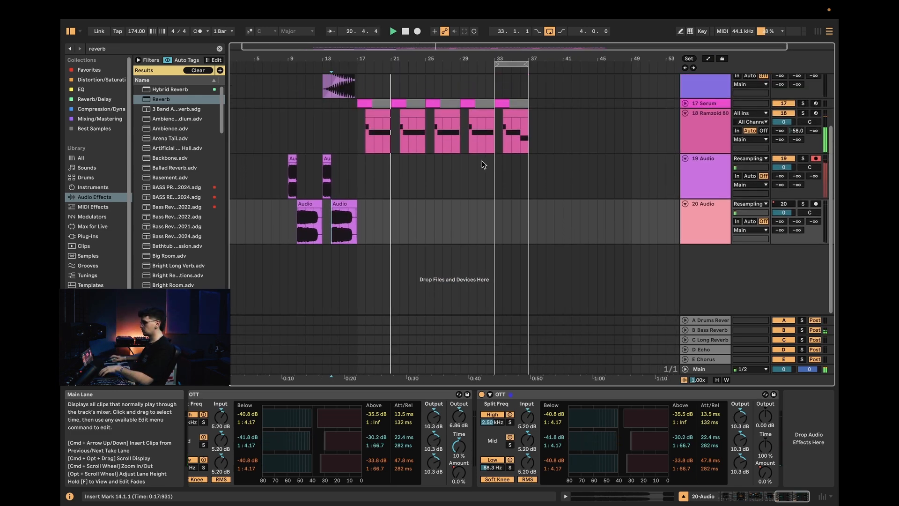
pyautogui.scroll(2, 473, 178)
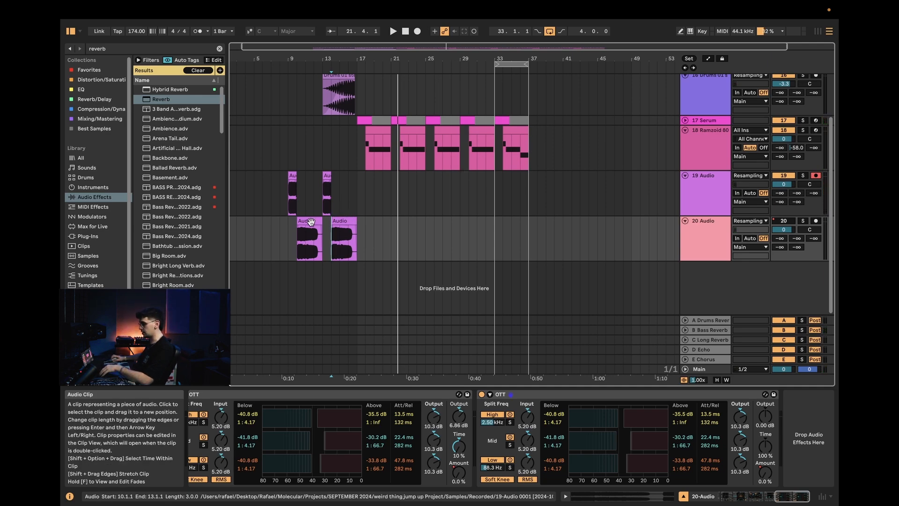
pyautogui.click(470, 230)
pyautogui.scroll(5, 473, 231)
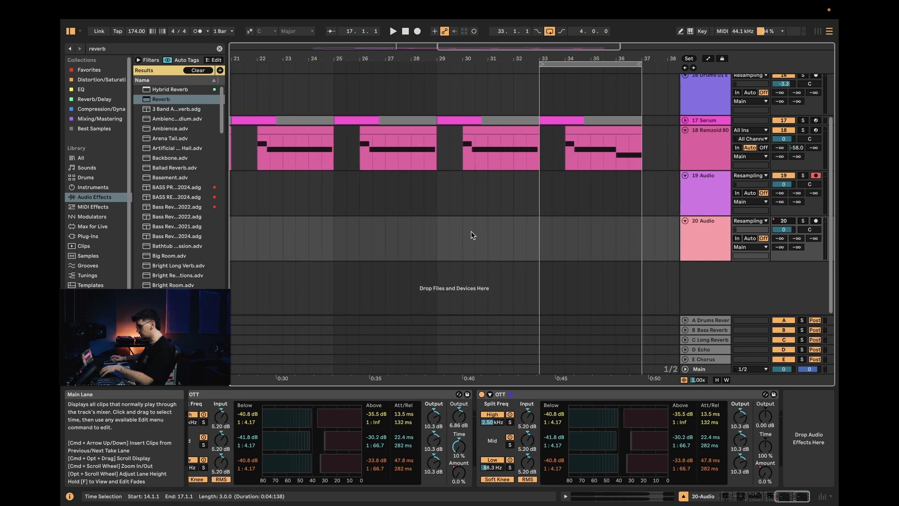
pyautogui.click(463, 229)
pyautogui.press('super+v')
pyautogui.click(627, 494)
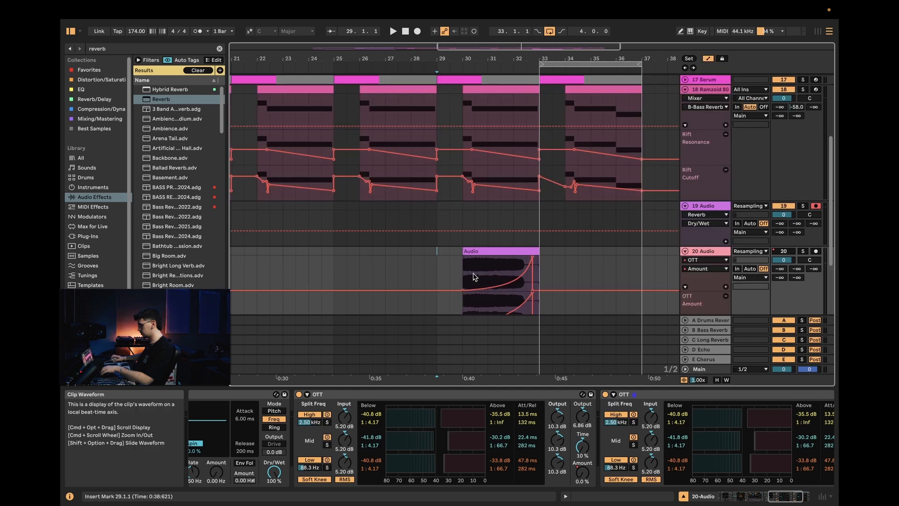
# Extend the OTT Amount automation ramps of the copied bass tail so both peak at bar 33
pyautogui.scroll(-5, 474, 277)
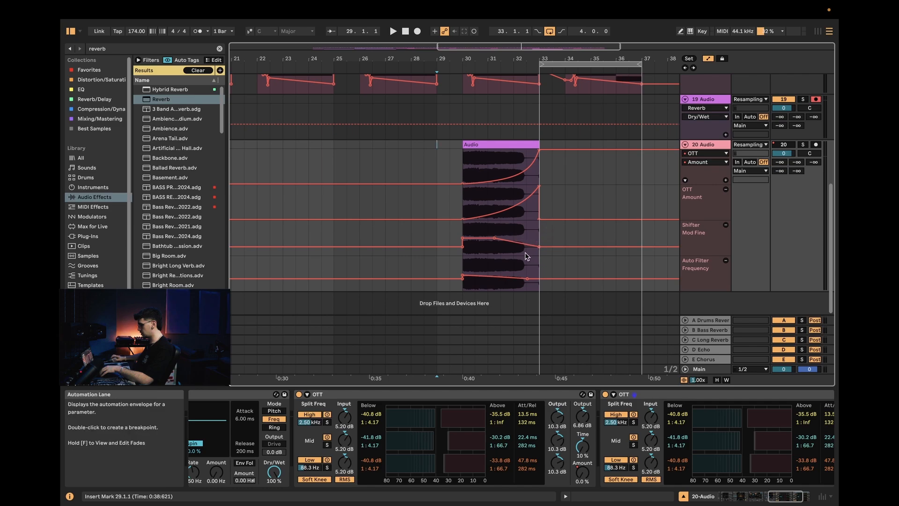
pyautogui.scroll(10, 557, 234)
pyautogui.press('a')
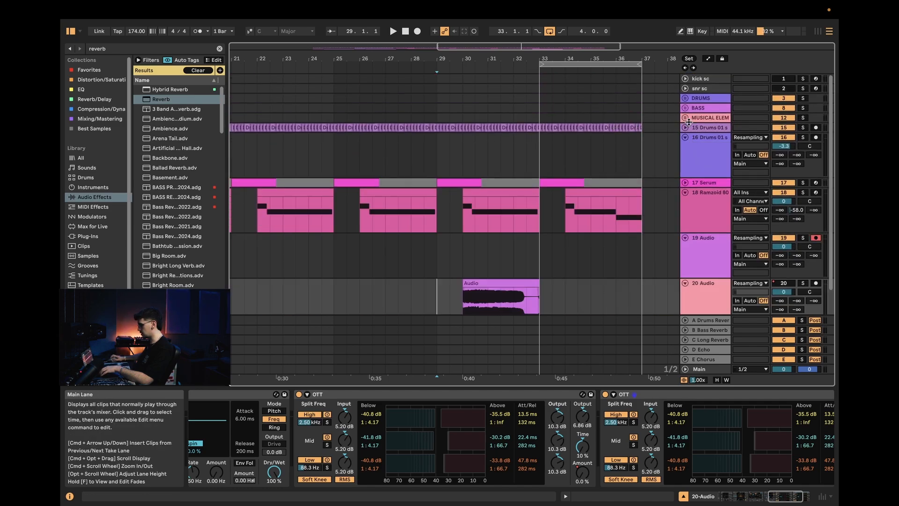
# Solo the Ramzoid 808 track 18 and add an Auto Filter after its Rift devices
pyautogui.click(467, 226)
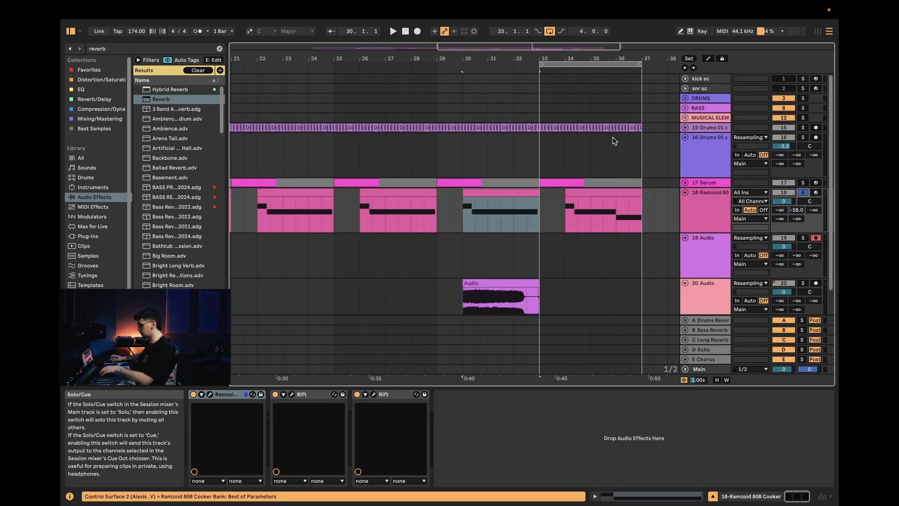
pyautogui.click(127, 49)
pyautogui.write('auto')
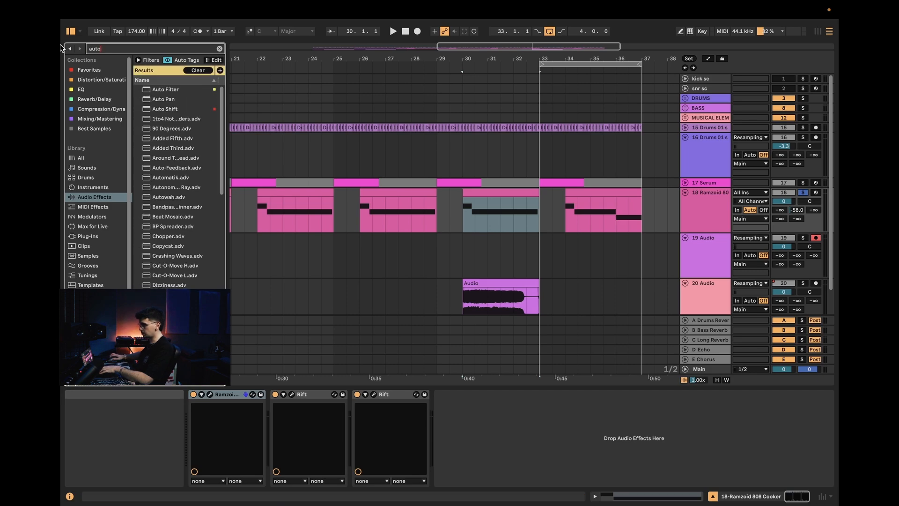
pyautogui.moveTo(162, 89); pyautogui.dragTo(252, 122)
pyautogui.moveTo(524, 451); pyautogui.dragTo(524, 449)
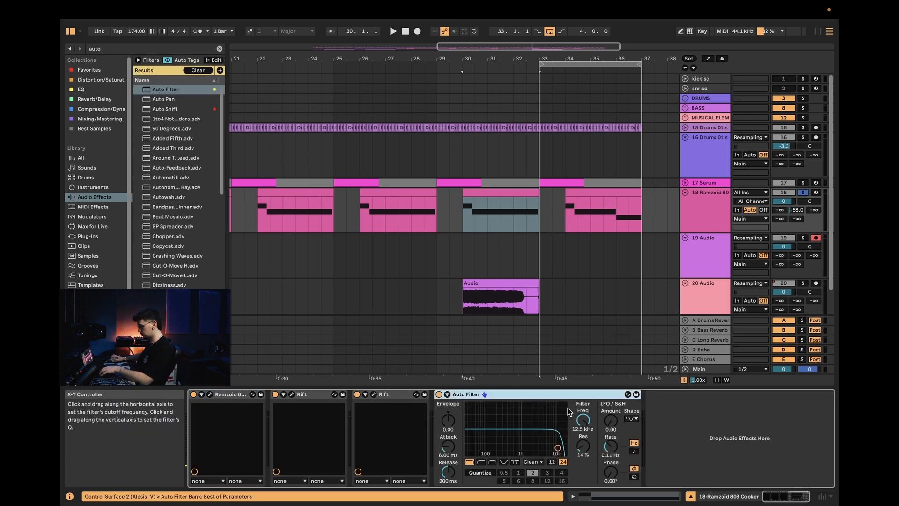
# Lower track 18's Auto Filter frequency to 114 Hz and automate it to fall from a higher cutoff between bars 29 and 30
pyautogui.press('space')
pyautogui.click(722, 190)
pyautogui.press('a')
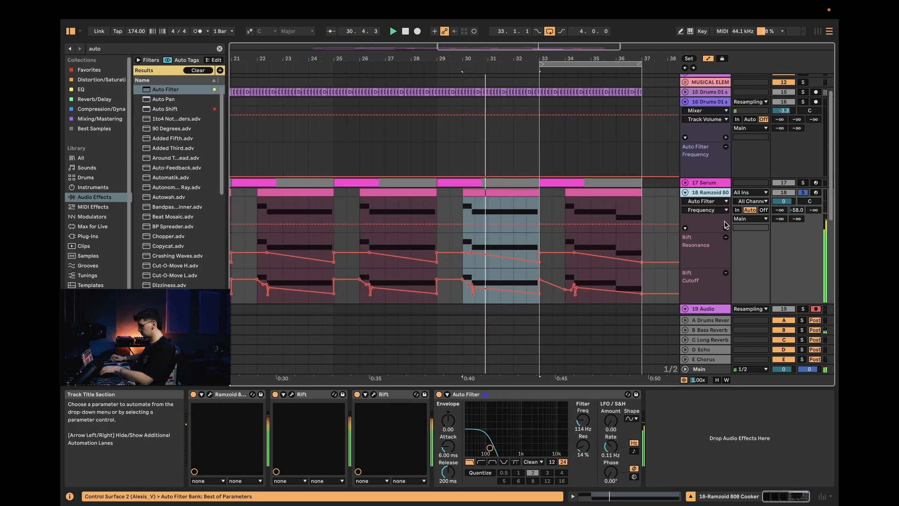
pyautogui.click(726, 228)
pyautogui.click(453, 259)
pyautogui.moveTo(444, 259); pyautogui.dragTo(443, 234)
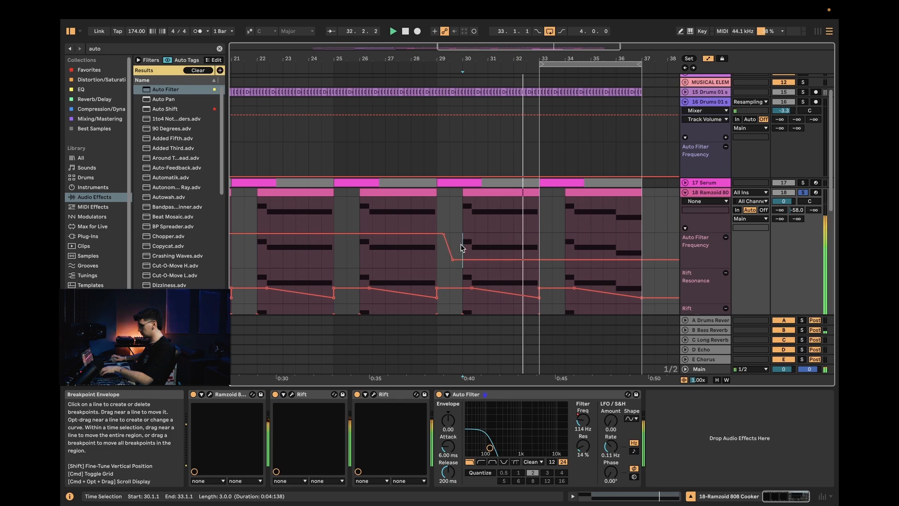
# Solo track 20 alongside track 18 and play the filtered 808 with the copied bass tail from bar 30
pyautogui.click(463, 241)
pyautogui.press('space')
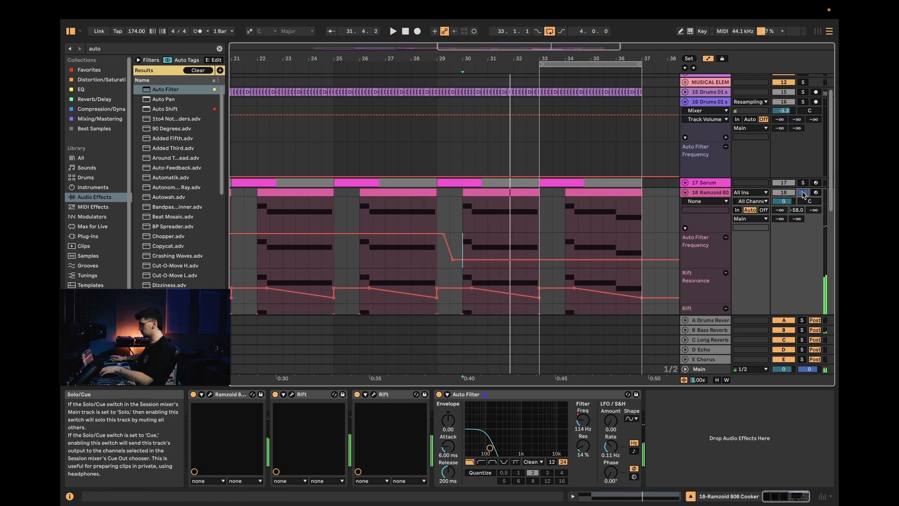
pyautogui.scroll(-5, 804, 195)
pyautogui.click(803, 207)
pyautogui.press('space')
pyautogui.click(489, 206)
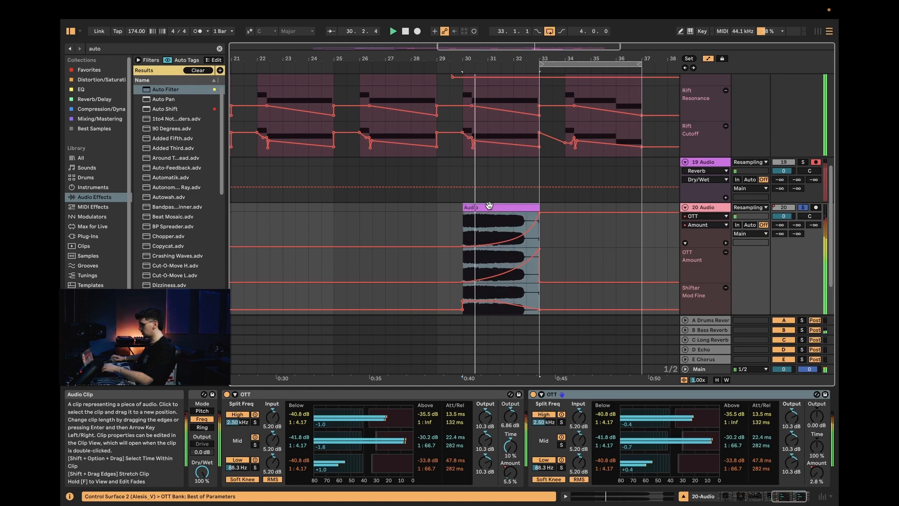
# Slope track 18's Auto Filter frequency automation down to 26.0 Hz at bar 33 and restore track 20's overridden Speaker On automation
pyautogui.scroll(5, 496, 205)
pyautogui.moveTo(539, 195); pyautogui.dragTo(539, 203)
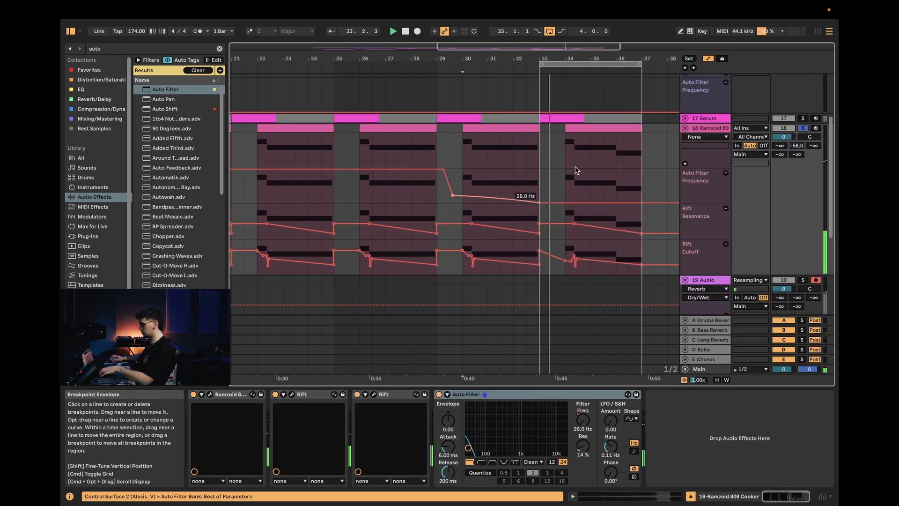
pyautogui.scroll(-5, 575, 170)
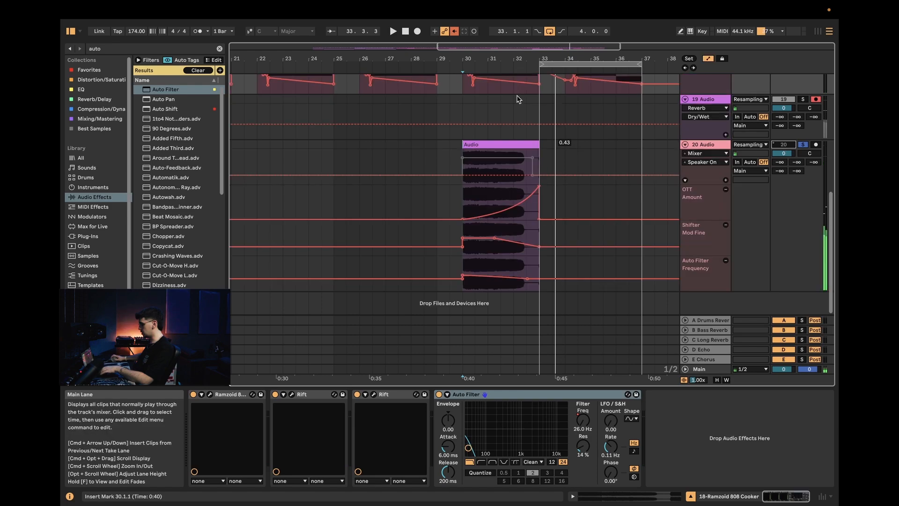
pyautogui.click(521, 165)
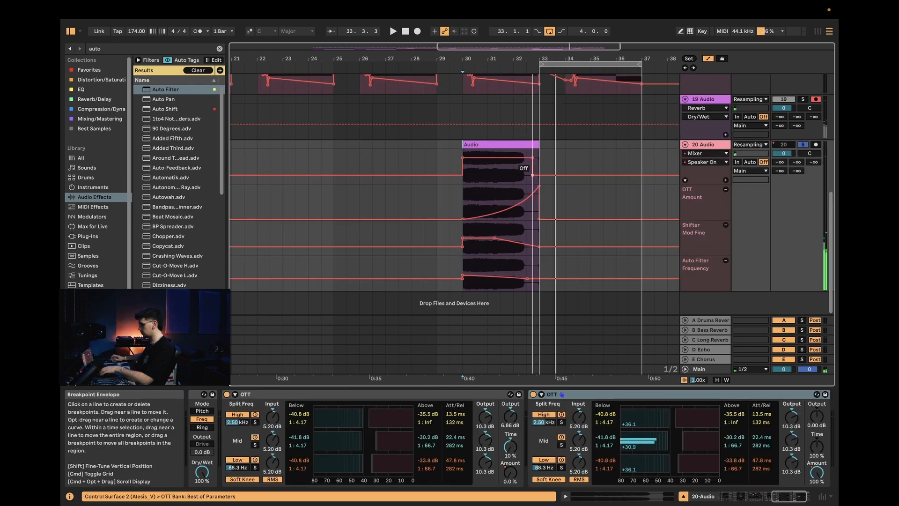
pyautogui.press('a')
# Delete the drum clips on track 15 from bar 33 to bar 35
pyautogui.scroll(5, 556, 173)
pyautogui.click(543, 144)
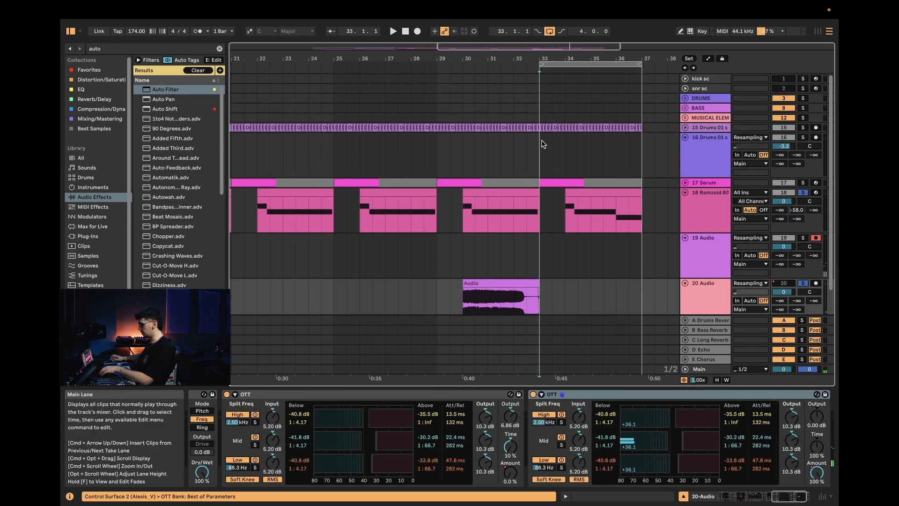
pyautogui.moveTo(582, 132)
pyautogui.mouseDown()
pyautogui.moveTo(571, 134)
pyautogui.moveTo(588, 127)
pyautogui.mouseUp()
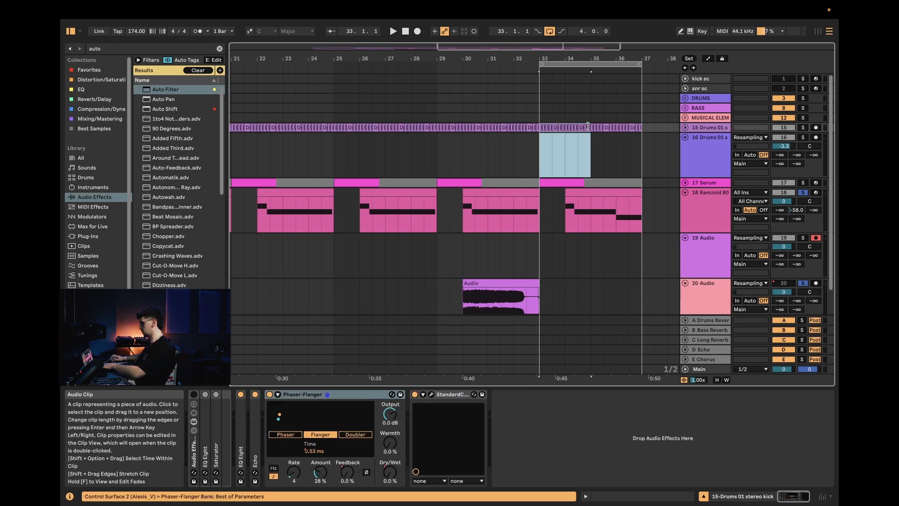
# Duplicate the Serum and Ramzoid 808 clips of bars 33–37 twice, extending both tracks to bar 45
pyautogui.click(609, 191)
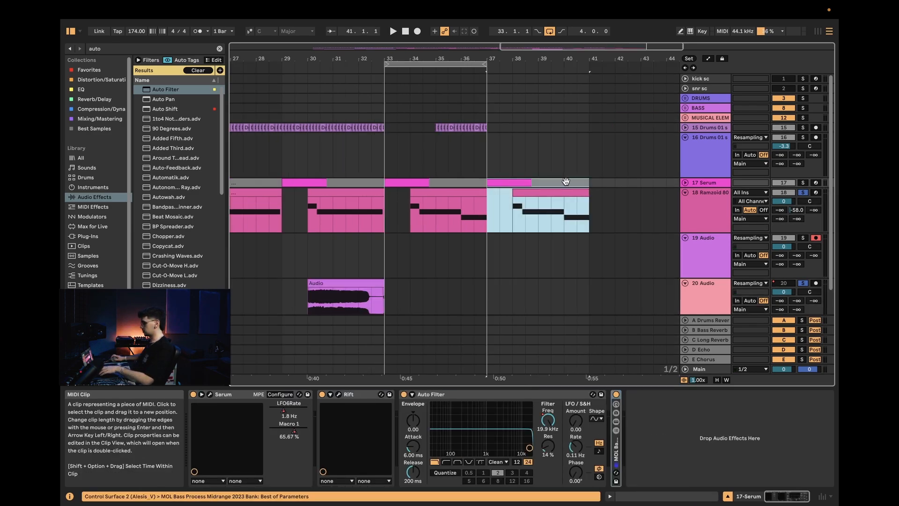
pyautogui.press('super+d')
pyautogui.press('super+d')
pyautogui.click(381, 127)
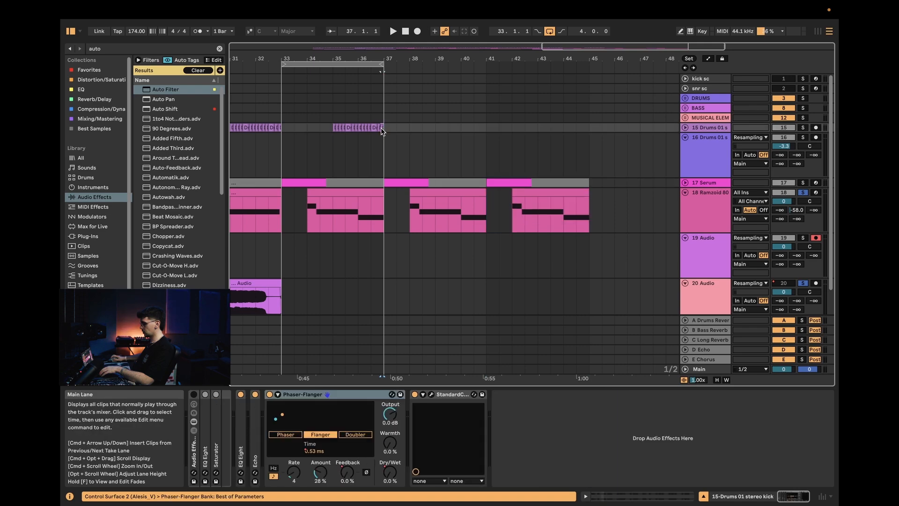
# Duplicate the drum clips of bars 35–37 on track 15 repeatedly so they extend to bar 45
pyautogui.press('super+d')
pyautogui.press('super+d')
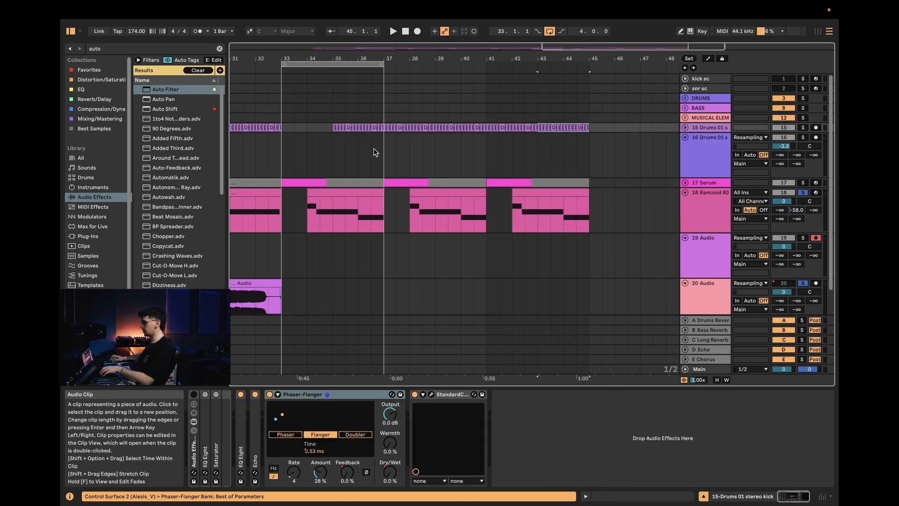
pyautogui.hscroll(-5, 375, 152)
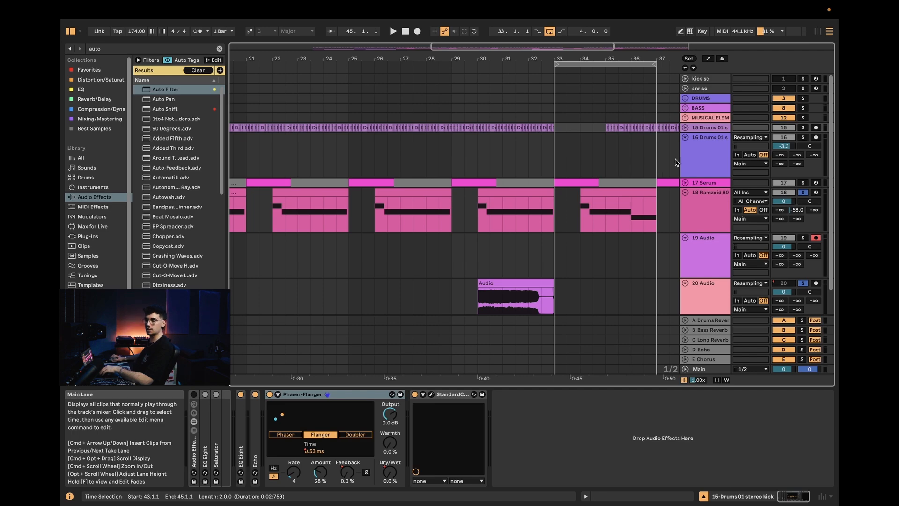
# Copy the kick build-up clip at bar 13 on track 16 and paste it at bar 29
pyautogui.hscroll(-7, 658, 159)
pyautogui.click(483, 137)
pyautogui.hscroll(4, 501, 148)
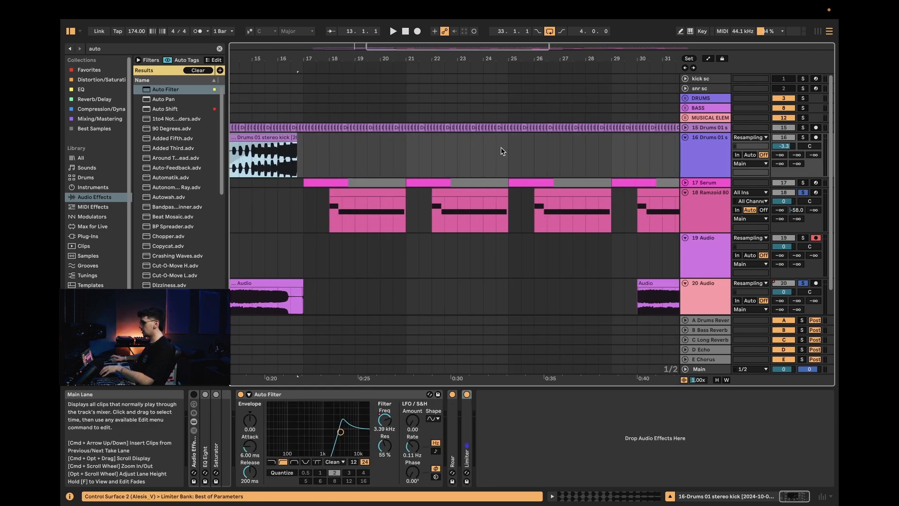
pyautogui.hscroll(4, 520, 157)
pyautogui.click(426, 153)
pyautogui.press('super+v')
# Automate Device On for track 15's EQ Eight so it switches off at bar 17 and back on at bar 29
pyautogui.doubleClick(701, 128)
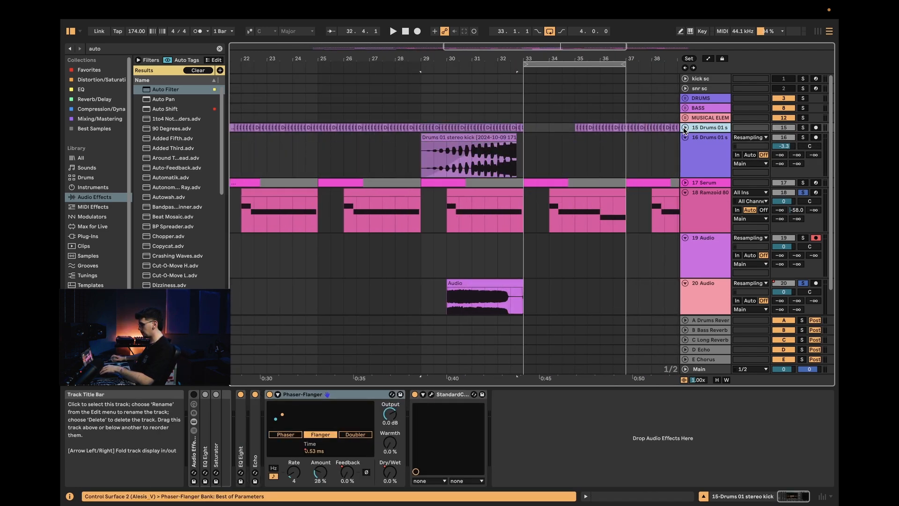
pyautogui.doubleClick(240, 432)
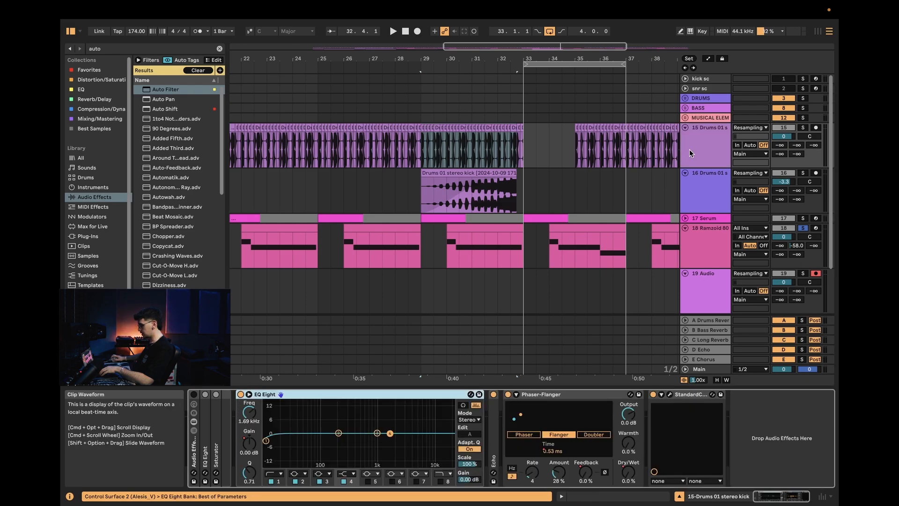
pyautogui.press('a')
pyautogui.moveTo(523, 141); pyautogui.dragTo(408, 140)
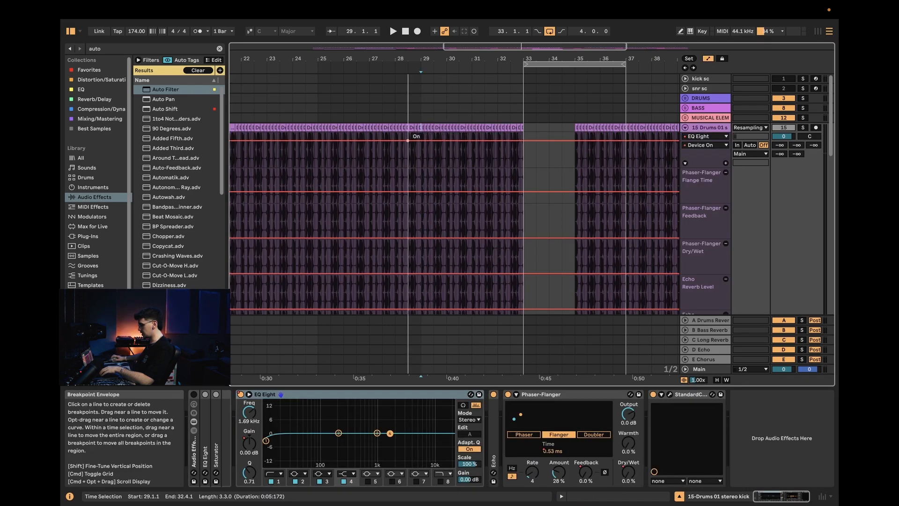
pyautogui.hscroll(-10, 407, 159)
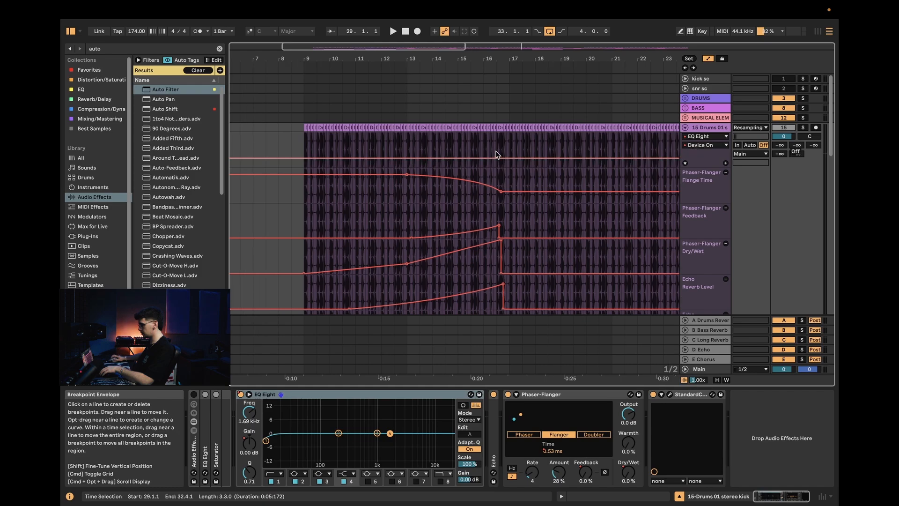
pyautogui.moveTo(512, 162); pyautogui.dragTo(501, 140)
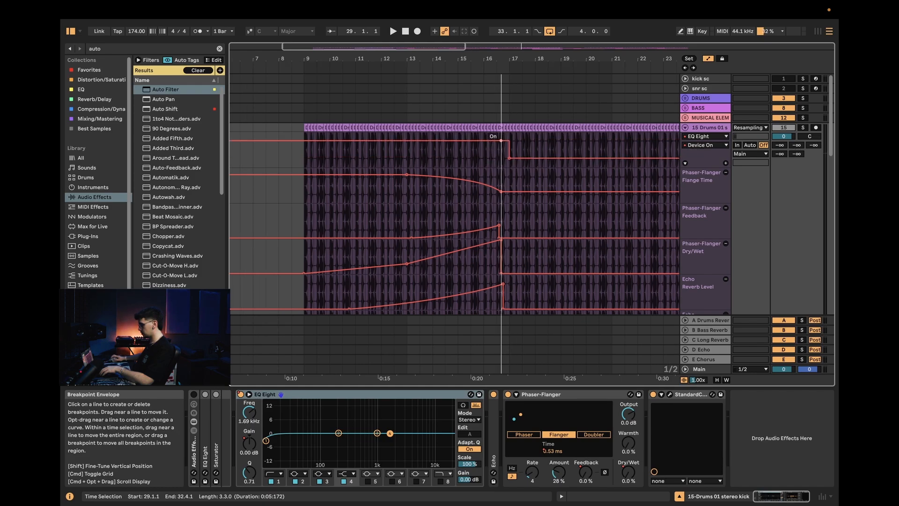
pyautogui.hscroll(10, 478, 164)
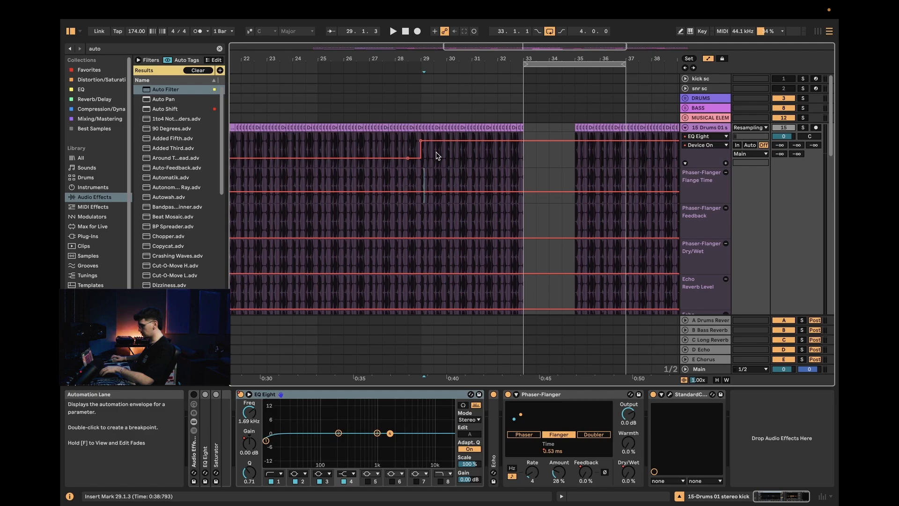
pyautogui.click(421, 167)
pyautogui.click(424, 169)
# Automate EQ Eight's 1 Frequency on track 15 to jump up at bar 29, peak after bar 31 and fall to 10.0 Hz at bar 33
pyautogui.click(249, 413)
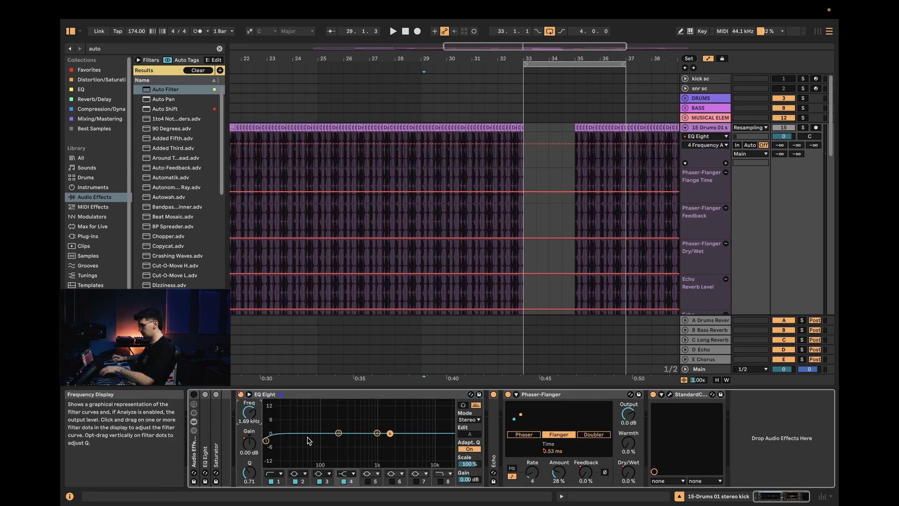
pyautogui.click(266, 440)
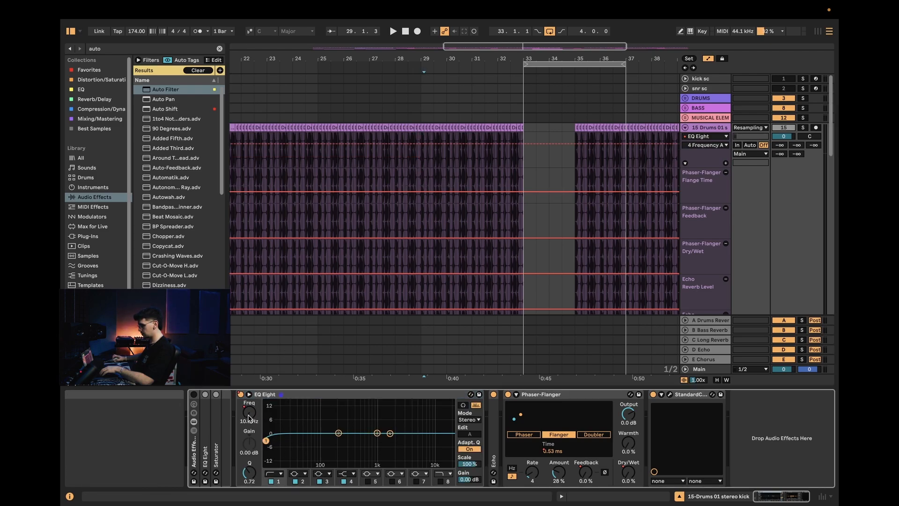
pyautogui.click(421, 168)
pyautogui.moveTo(427, 168); pyautogui.dragTo(427, 157)
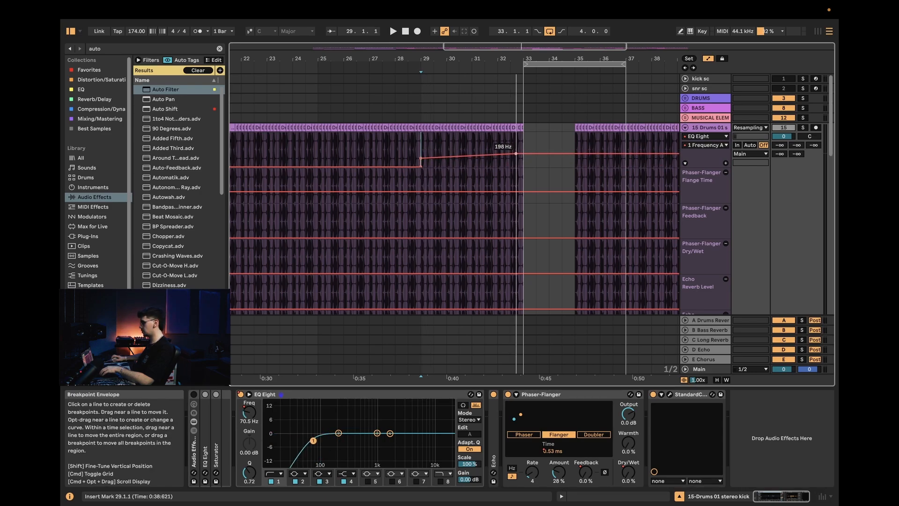
pyautogui.moveTo(516, 150); pyautogui.dragTo(485, 150)
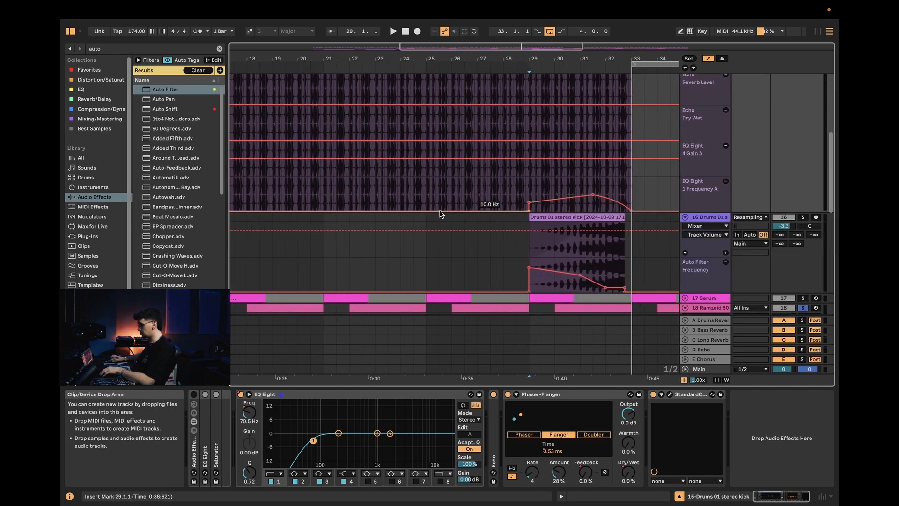
# Copy track 15's Phaser-Flanger Feedback and Dry/Wet and Echo Reverb Level and Dry Wet automation from bars 13.1.1–16.4.1 to bar 29
pyautogui.scroll(5, 537, 208)
pyautogui.hscroll(4, 515, 225)
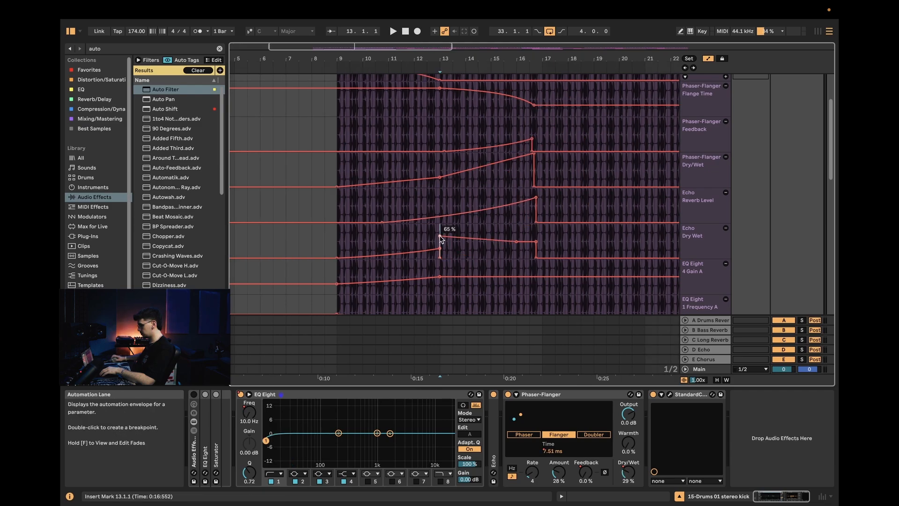
pyautogui.moveTo(478, 230); pyautogui.dragTo(440, 236)
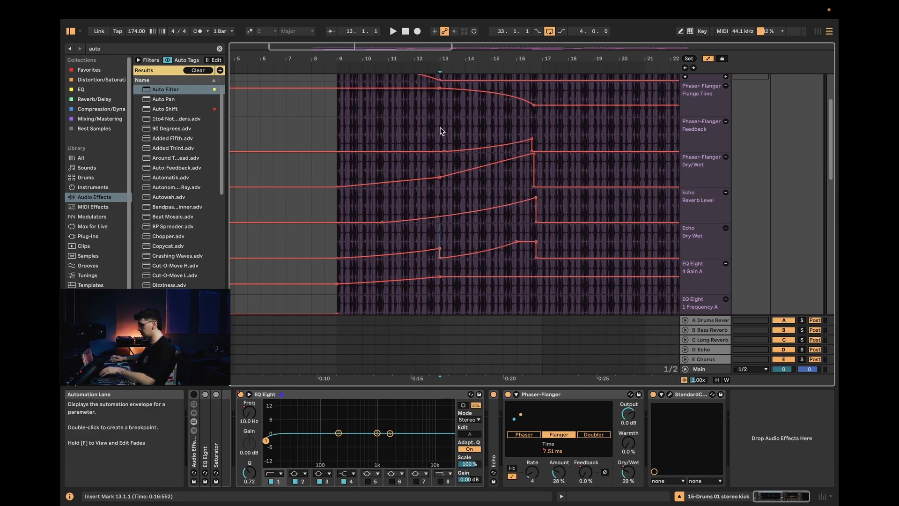
pyautogui.moveTo(441, 130); pyautogui.dragTo(536, 251)
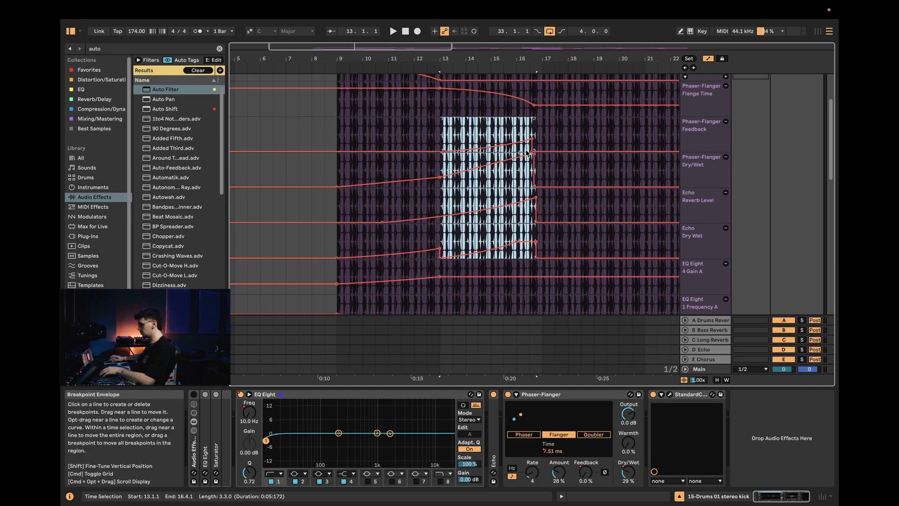
pyautogui.hscroll(10, 527, 152)
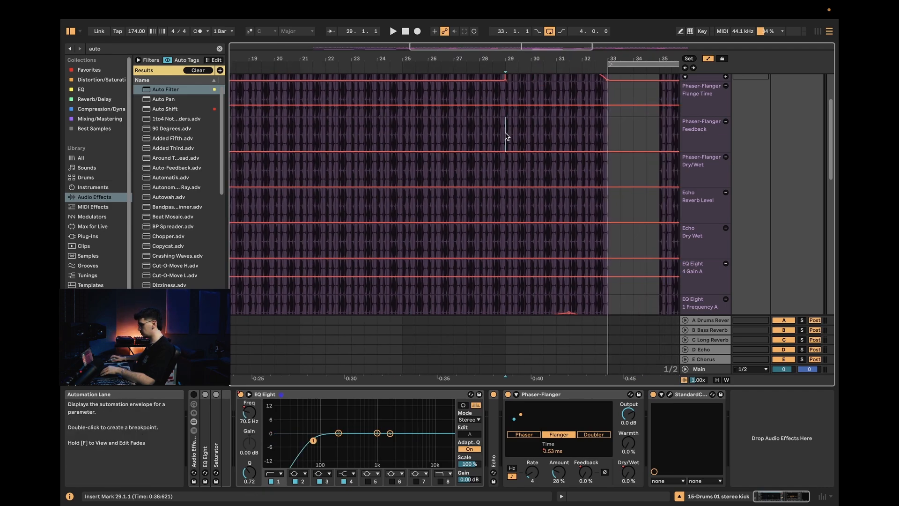
pyautogui.press('super+v')
# Move the end breakpoints of the pasted Phaser-Flanger and Echo ramps to bar 33, with Feedback ending at 56 %
pyautogui.click(620, 140)
pyautogui.scroll(5, 612, 142)
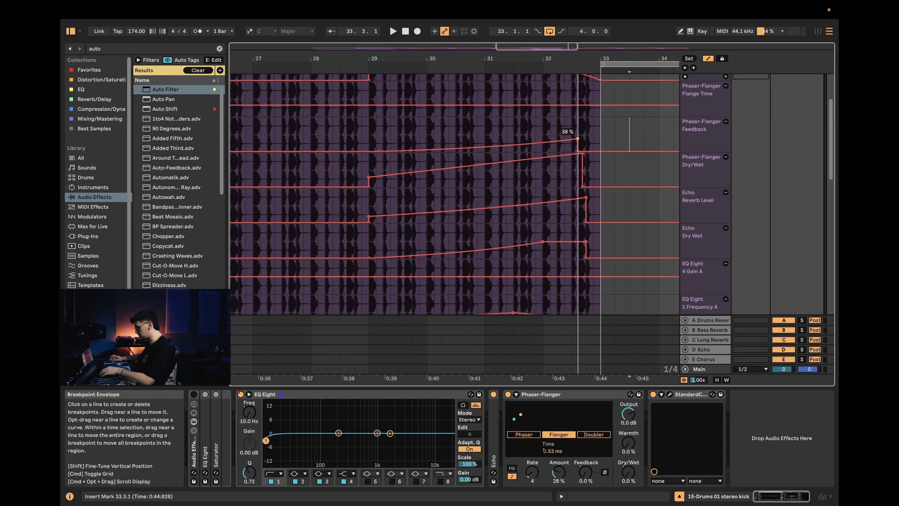
pyautogui.moveTo(578, 138); pyautogui.dragTo(600, 141)
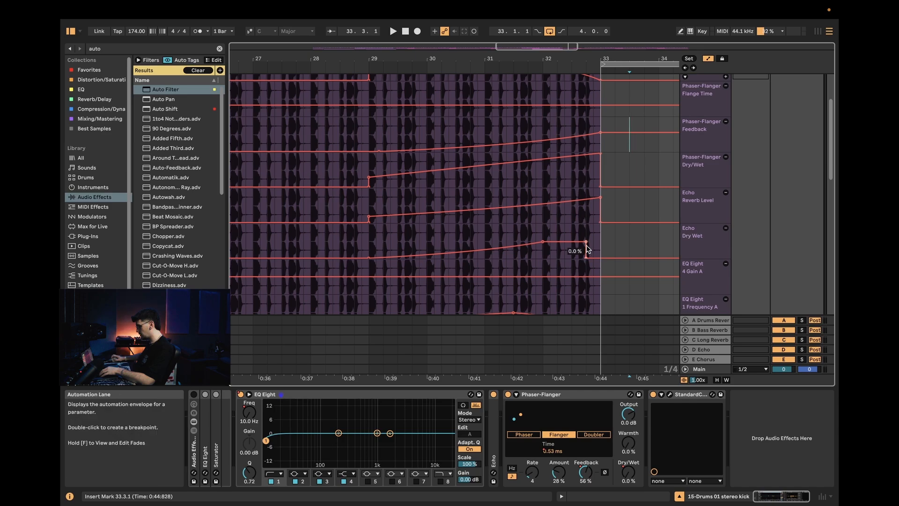
pyautogui.moveTo(585, 242); pyautogui.dragTo(601, 258)
# Hide the automation, fold track 15, play the second build-up from about bar 28 and unsolo tracks 18 and 20
pyautogui.scroll(-10, 578, 218)
pyautogui.scroll(5, 592, 170)
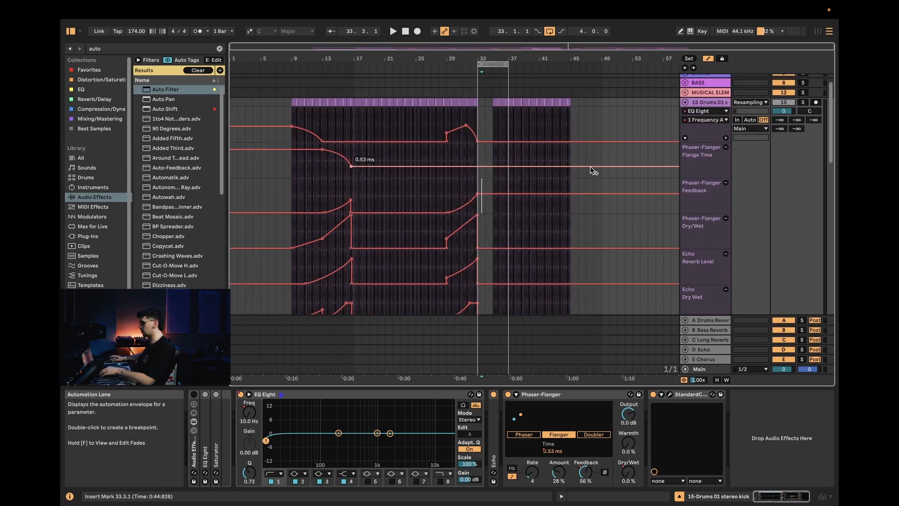
pyautogui.press('a')
pyautogui.click(685, 128)
pyautogui.press('space')
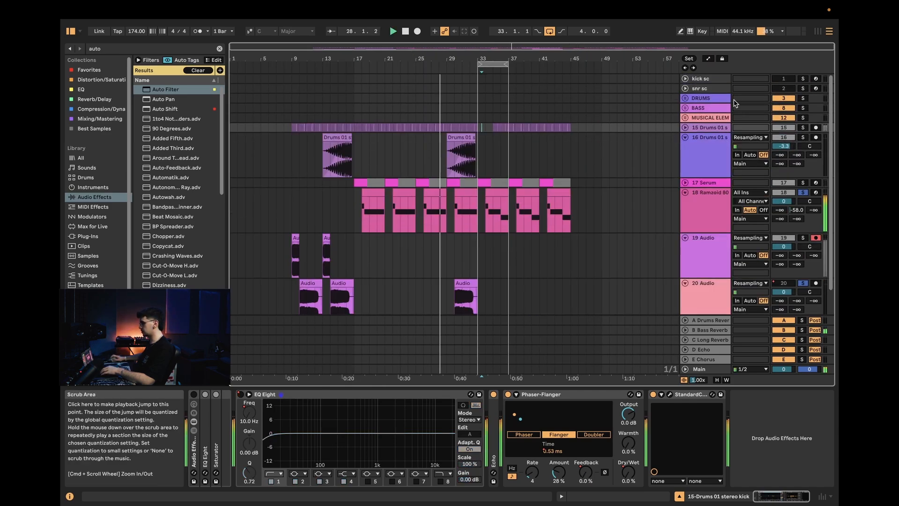
pyautogui.click(803, 192)
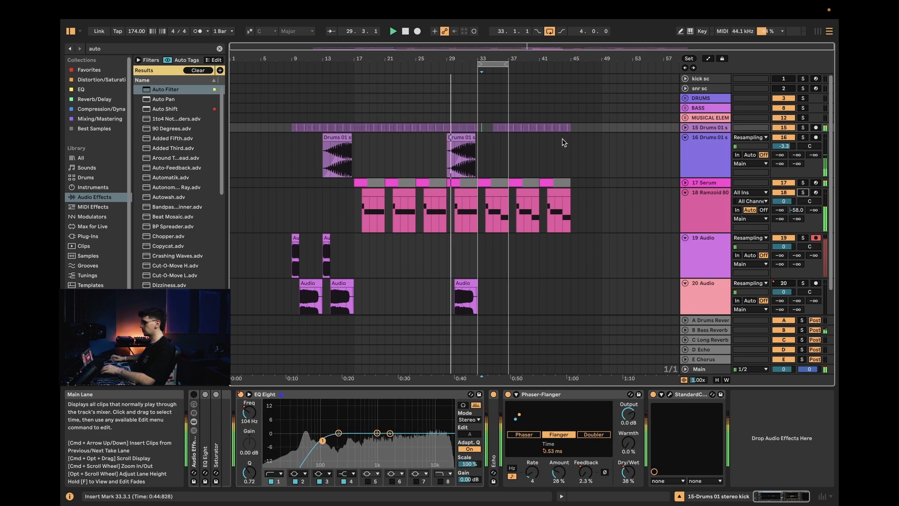
# Delete track 15's drum clips from the end of the kick build-up clip at bar 32.4 to bar 33
pyautogui.scroll(5, 476, 152)
pyautogui.scroll(3, 448, 155)
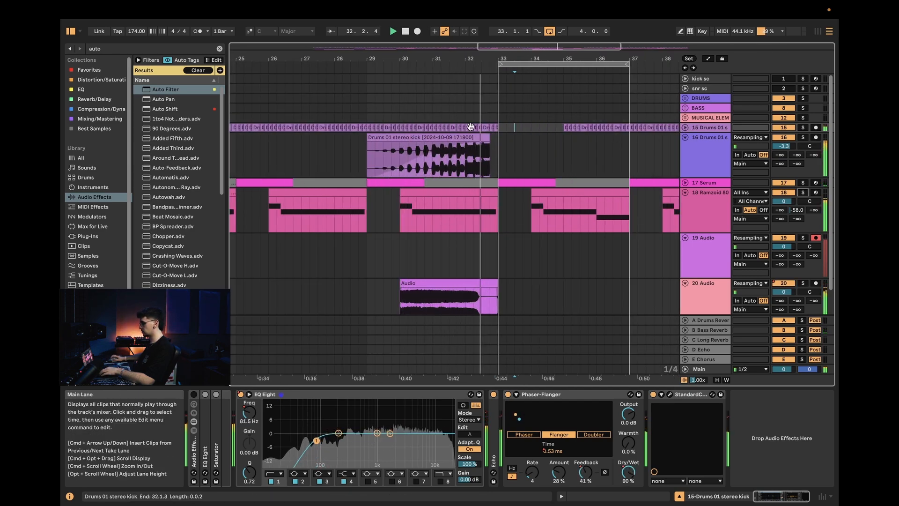
pyautogui.moveTo(485, 136); pyautogui.dragTo(499, 137)
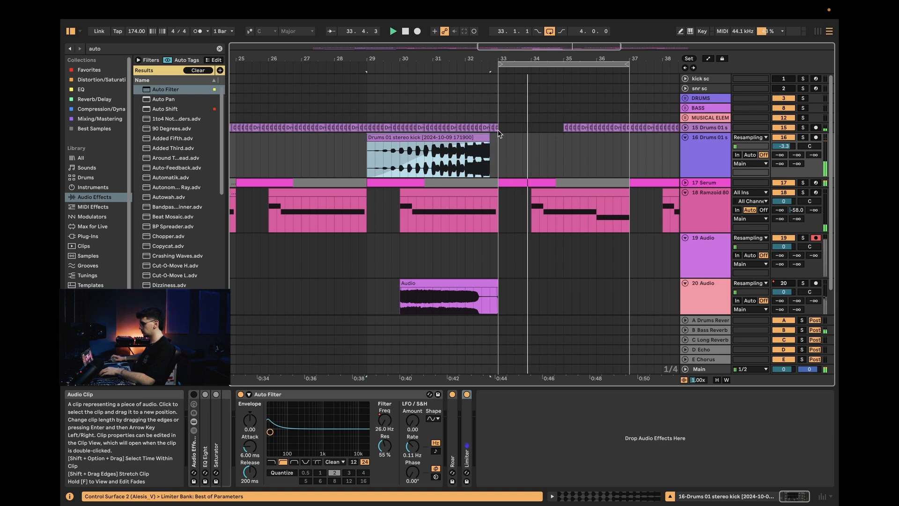
pyautogui.click(495, 128)
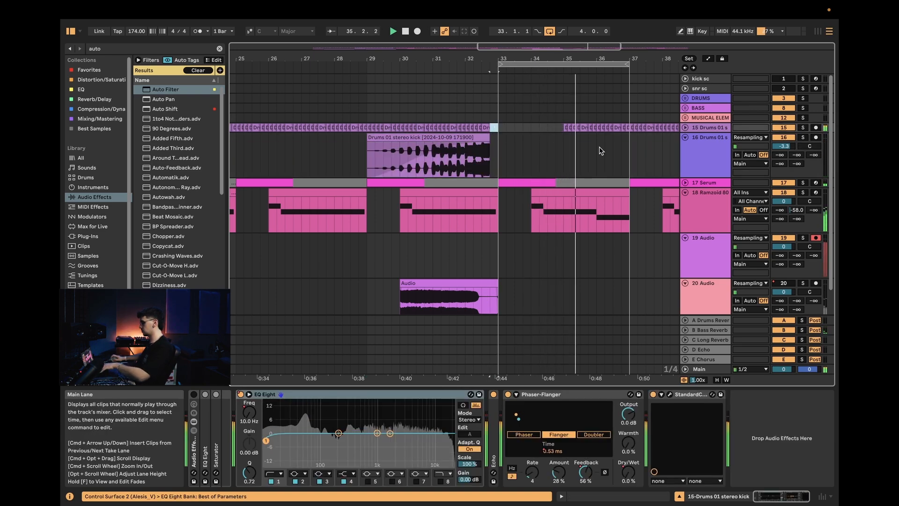
# Automate Device On for track 18's Auto Filter to switch off around bar 33, and fold the track
pyautogui.click(709, 198)
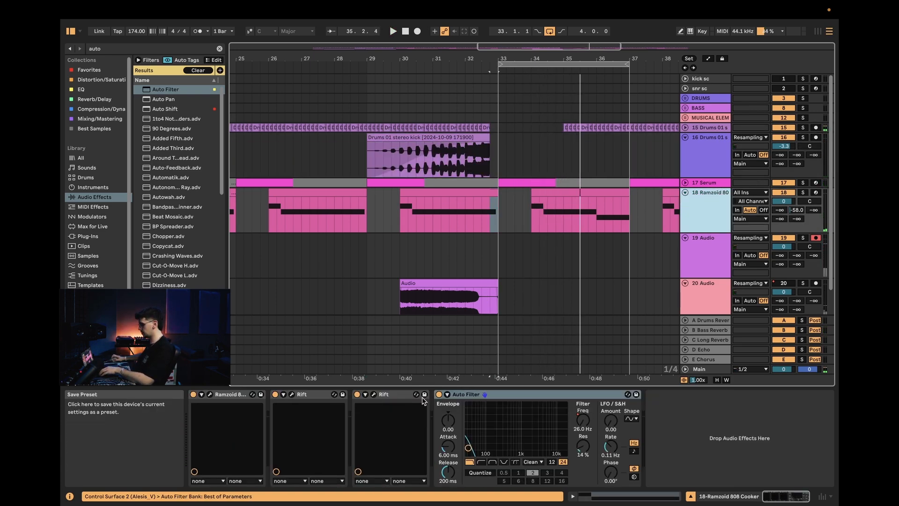
pyautogui.click(438, 397)
pyautogui.click(709, 210)
pyautogui.press('a')
pyautogui.click(726, 229)
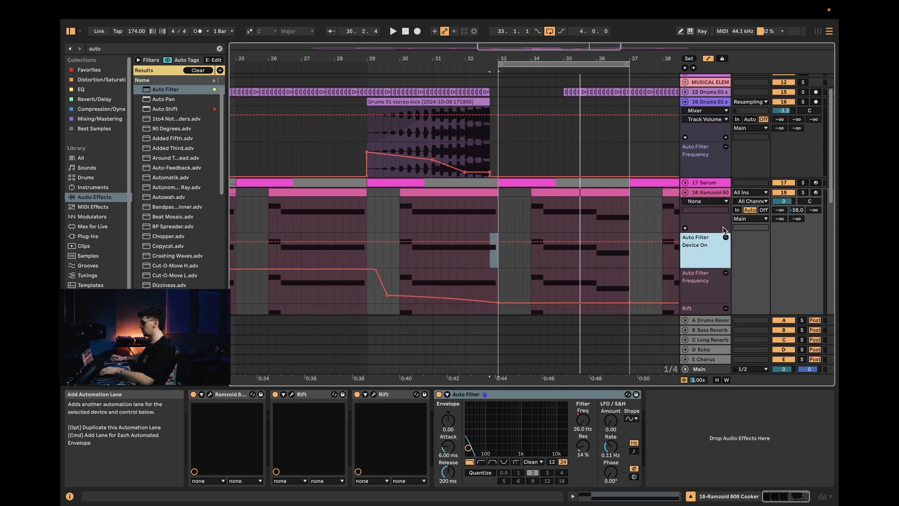
pyautogui.click(506, 241)
pyautogui.moveTo(518, 242); pyautogui.dragTo(517, 258)
pyautogui.press('u')
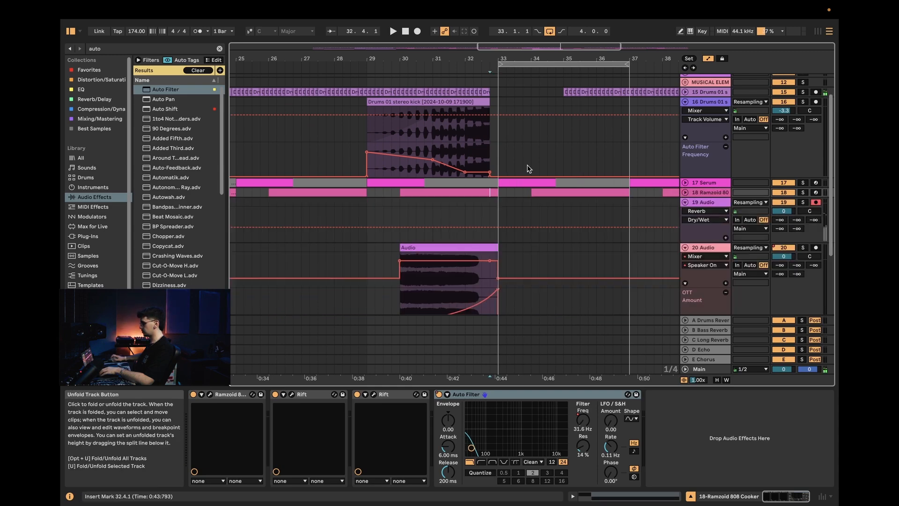
# Delete track 15's Phaser-Flanger Dry/Wet automation from bar 28.2.3 to bar 33.3.1
pyautogui.scroll(2, 375, 147)
pyautogui.click(368, 126)
pyautogui.press('u')
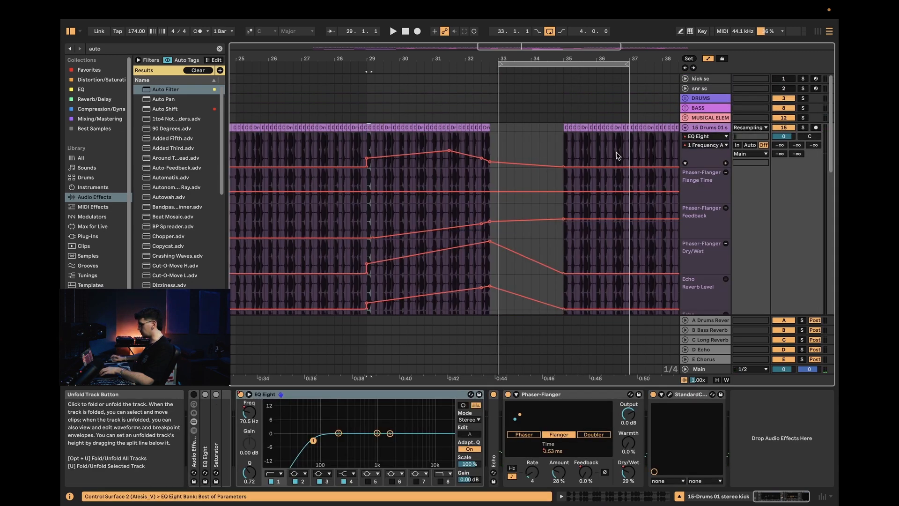
pyautogui.scroll(-3, 413, 187)
pyautogui.moveTo(349, 155); pyautogui.dragTo(513, 153)
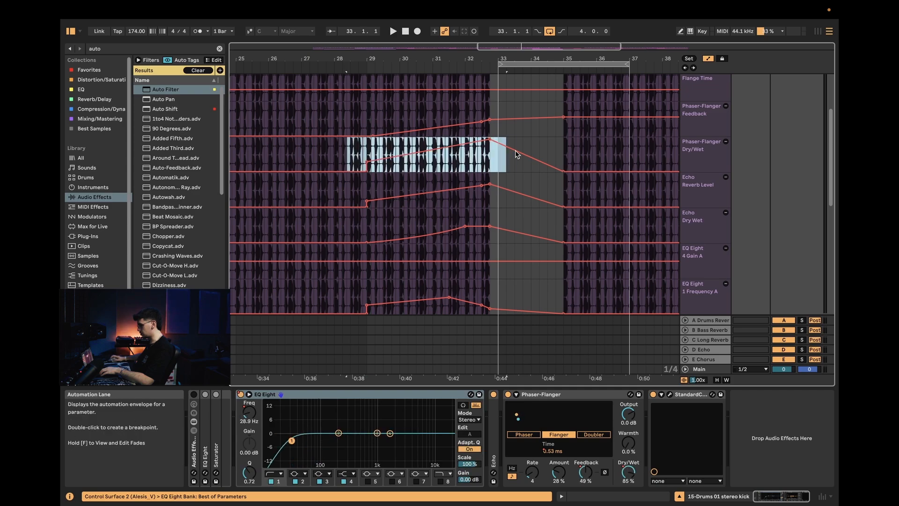
pyautogui.press('Delete')
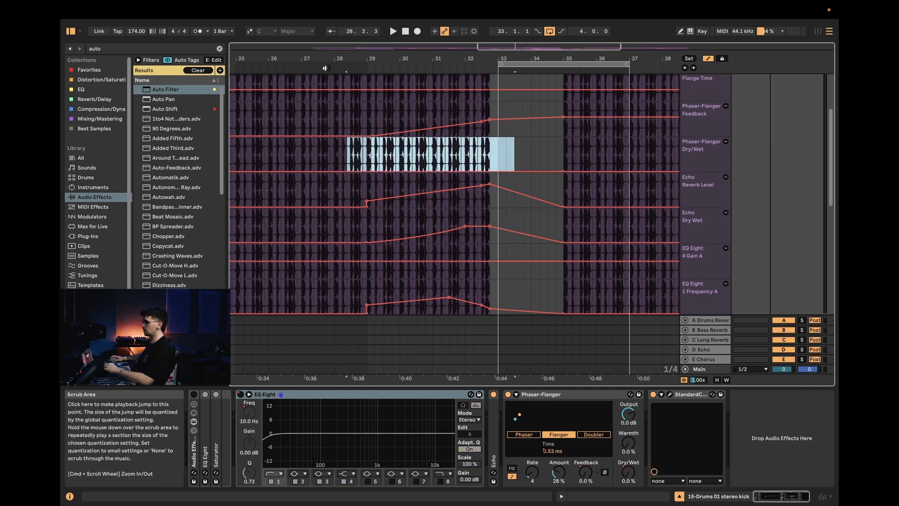
# Raise the EQ Eight 1 Frequency breakpoint at bar 29 on track 15 while playing the build-up, and fold the track
pyautogui.scroll(3, 367, 157)
pyautogui.press('space')
pyautogui.moveTo(367, 156); pyautogui.dragTo(366, 152)
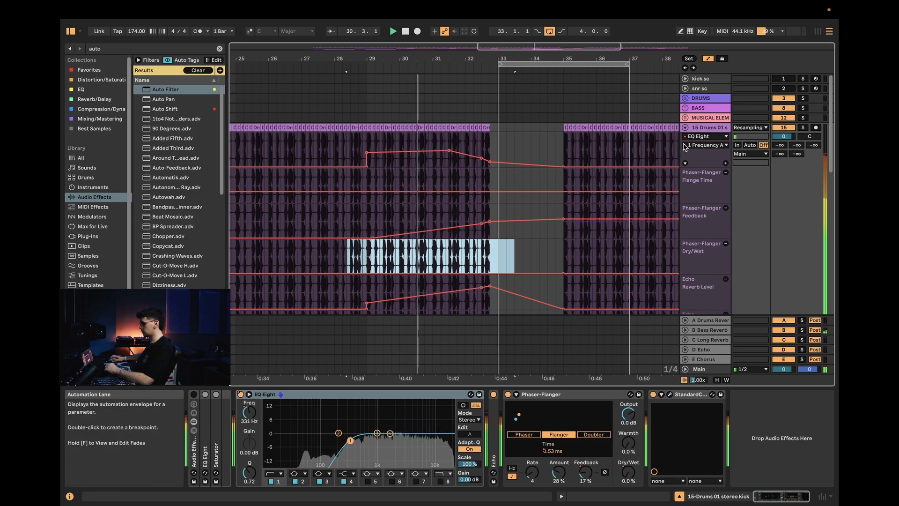
pyautogui.click(685, 128)
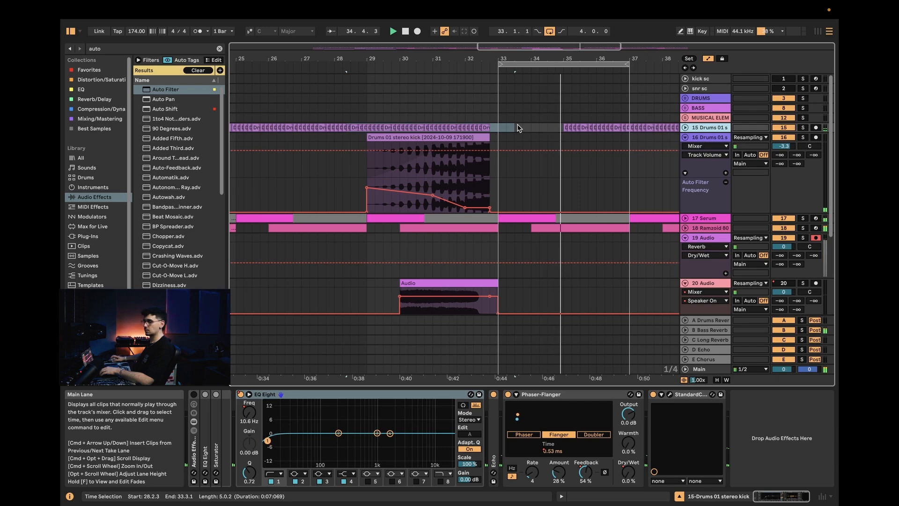
# Turn off the arrangement loop so playback continues past bar 37, show the whole arrangement and fold track 16
pyautogui.click(549, 31)
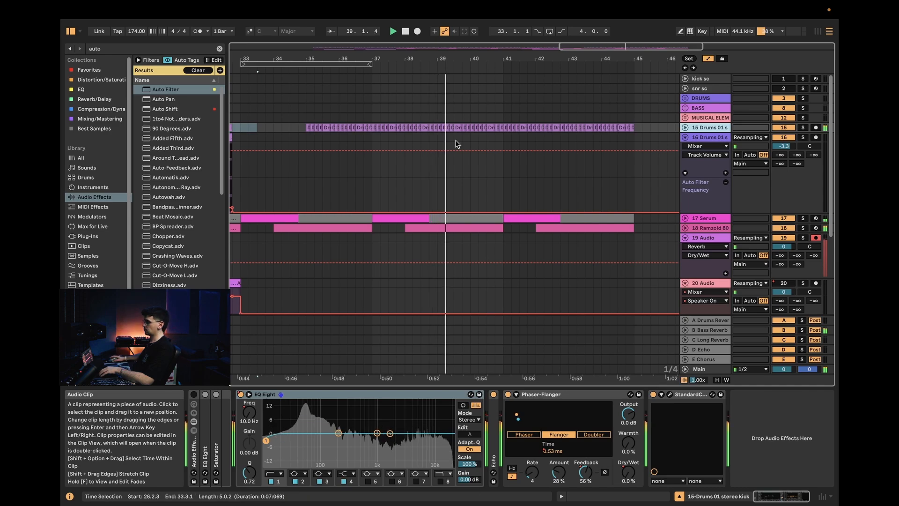
pyautogui.press('w')
pyautogui.click(686, 137)
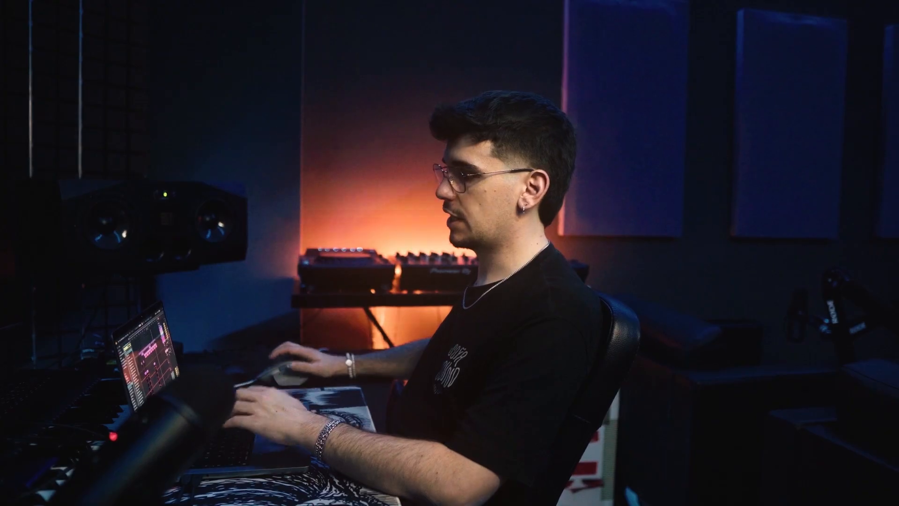